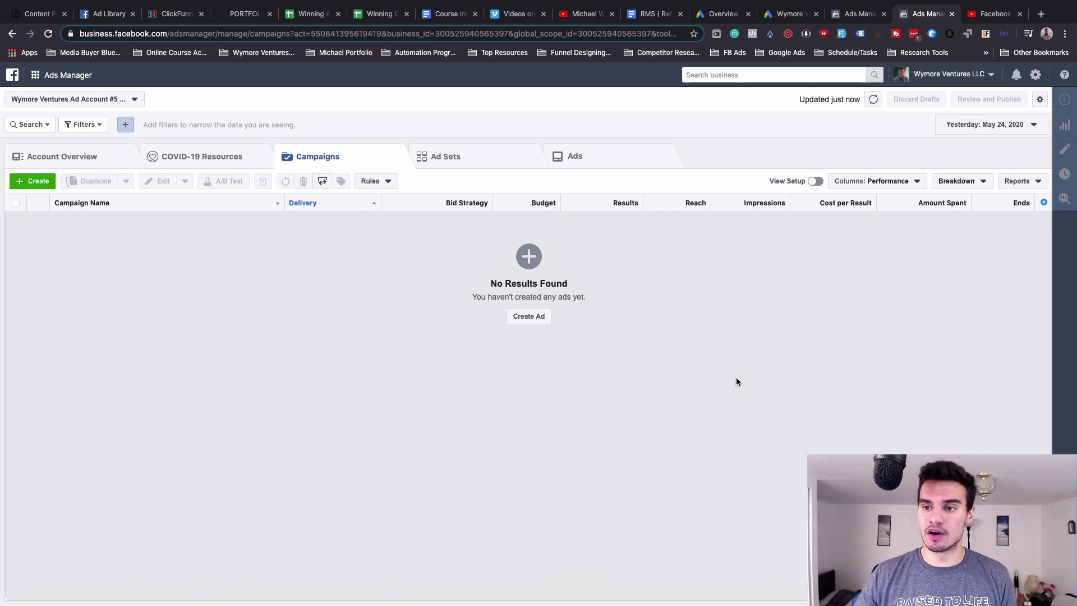
Set the date range of the campaign report to Today
left_click(980, 133)
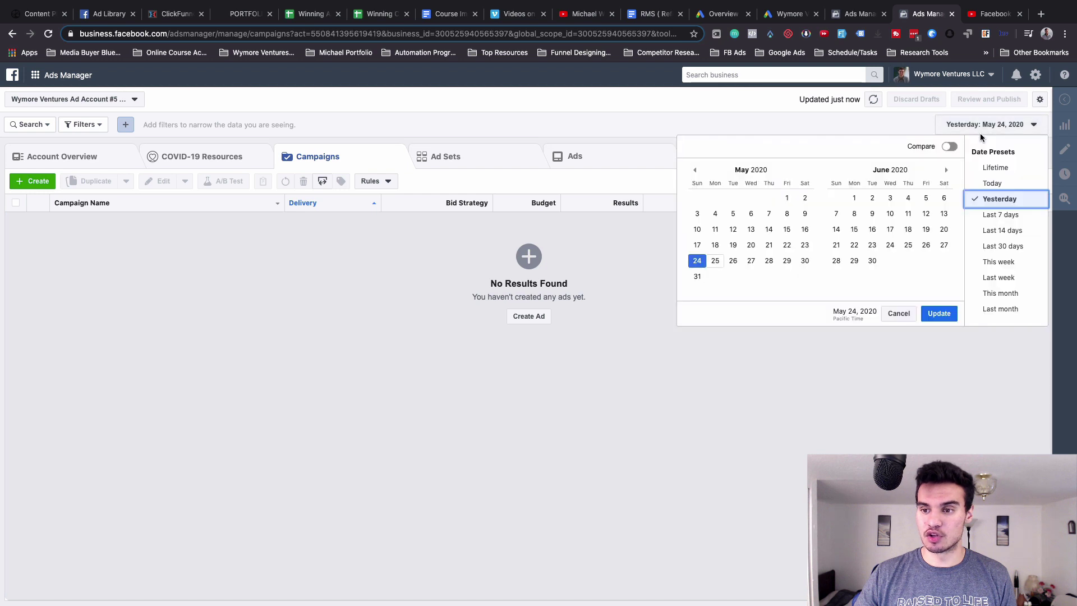
left_click(978, 133)
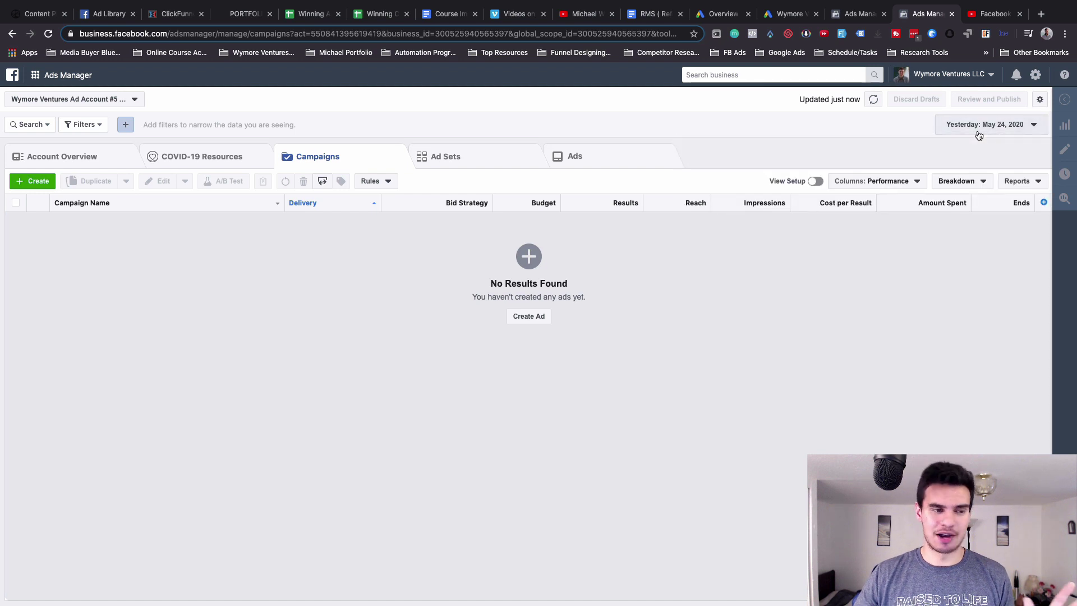
left_click(978, 133)
left_click(992, 183)
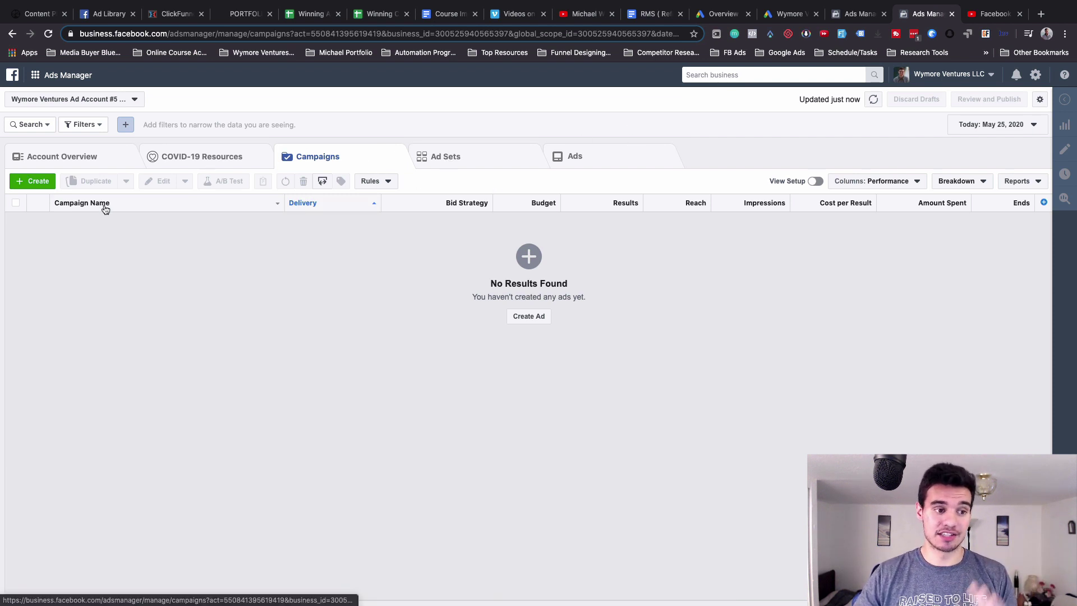
Start creating a new campaign and look through its marketing objectives and setup options
left_click(34, 181)
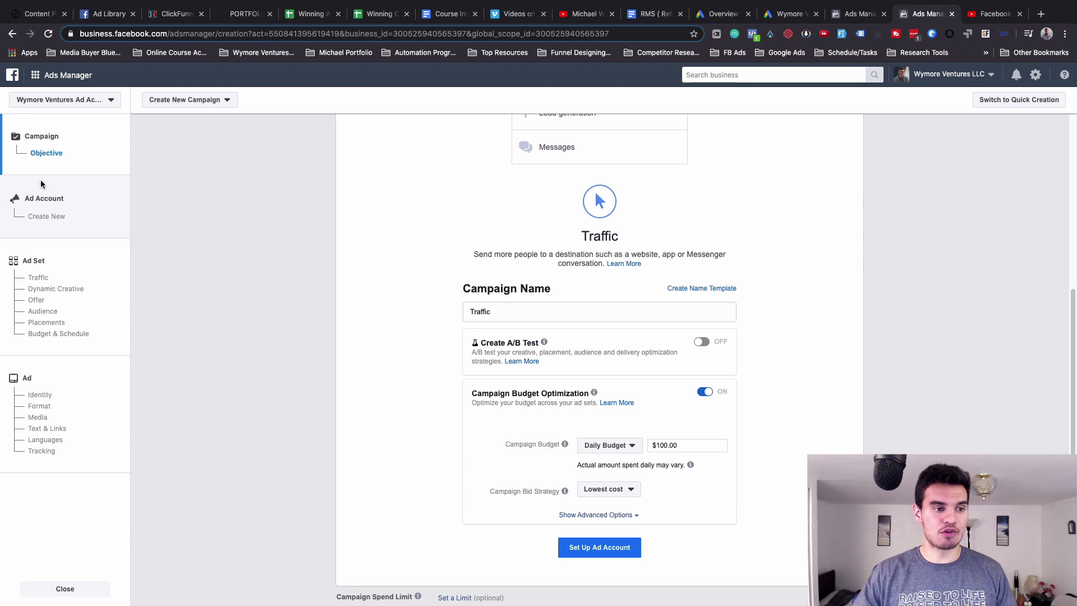
scroll(358, 406, "up", 5)
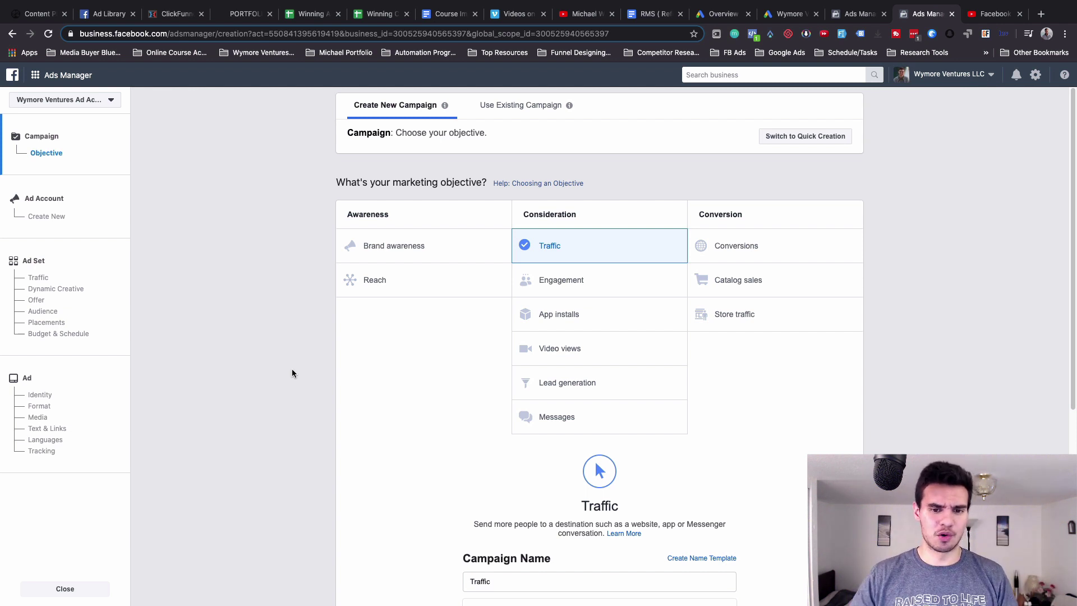
scroll(529, 328, "down", 1)
scroll(428, 312, "down", 3)
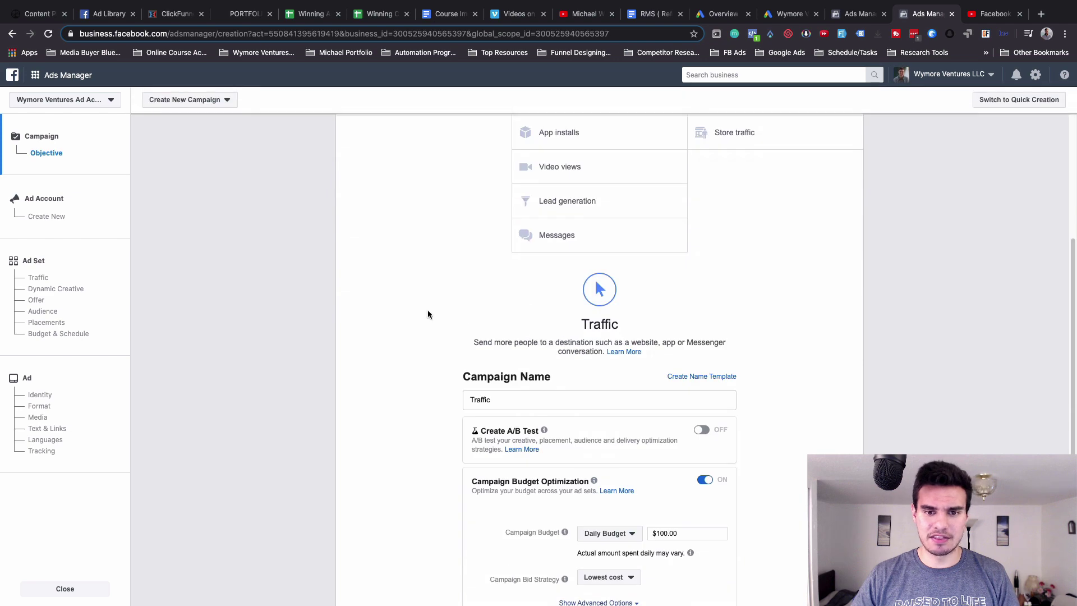
scroll(593, 279, "up", 4)
Try the Engagement objective and the Video views objective for the campaign, viewing the settings of each
left_click(593, 279)
scroll(594, 278, "down", 1)
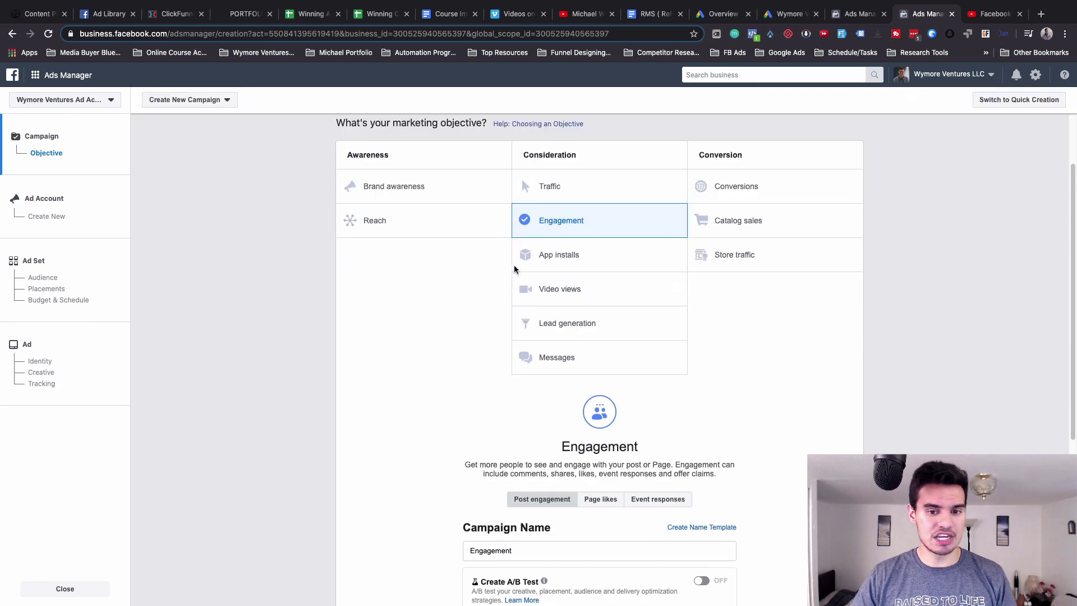
left_click(534, 291)
scroll(535, 289, "down", 5)
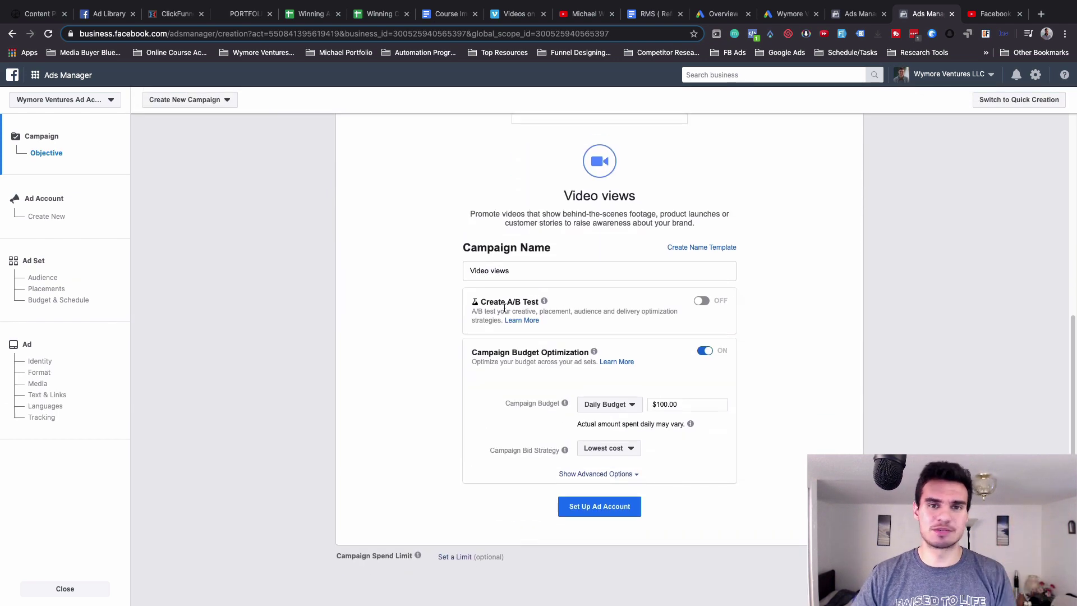
scroll(391, 350, "up", 6)
scroll(402, 337, "down", 3)
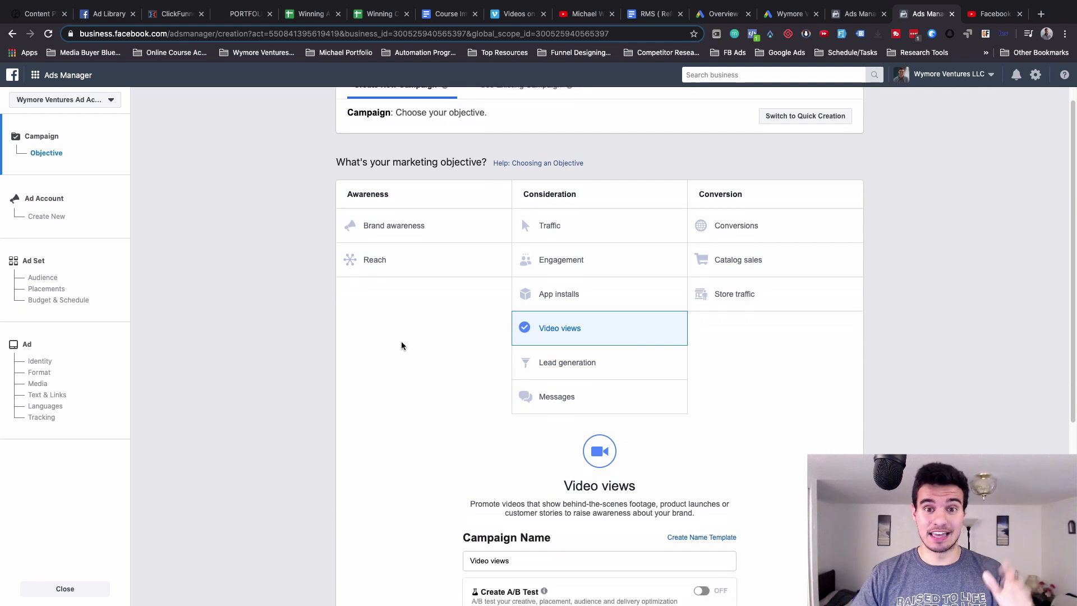
scroll(402, 337, "up", 3)
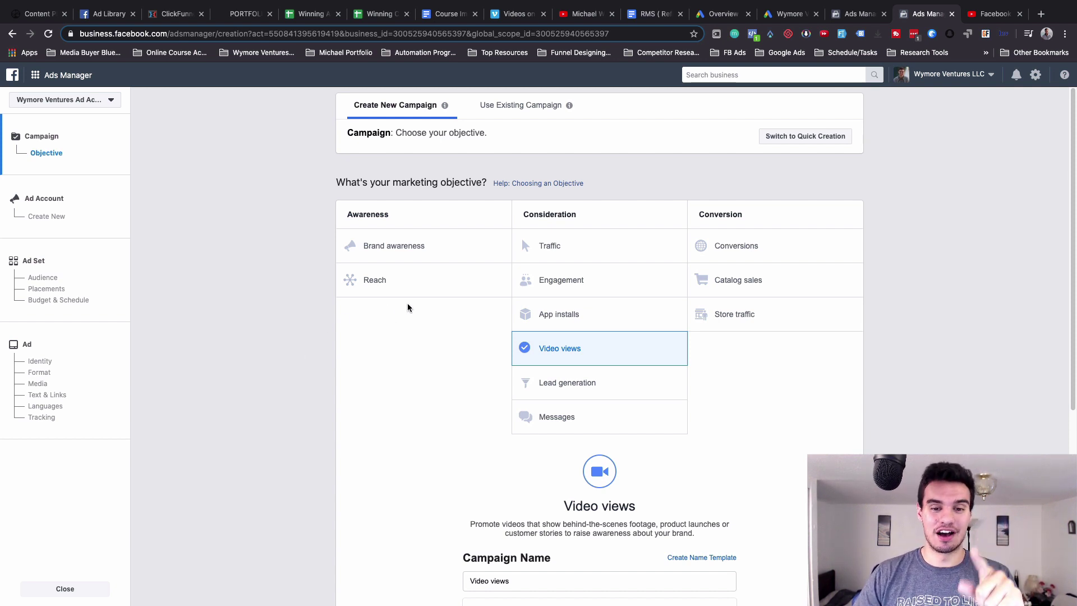
Select the Conversions objective to view its description and campaign settings
left_click(774, 257)
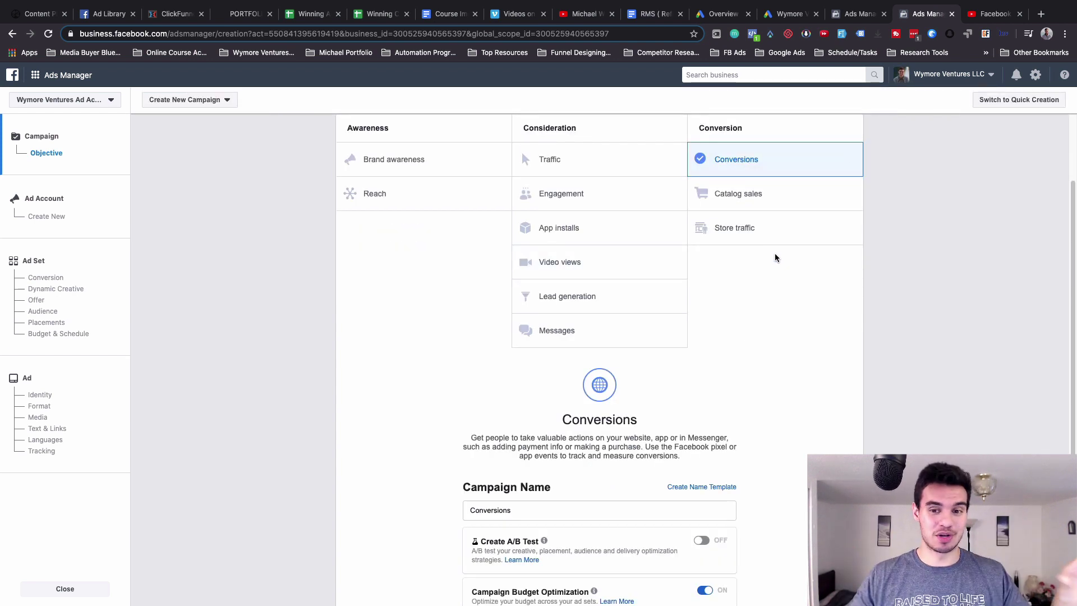
scroll(361, 344, "up", 3)
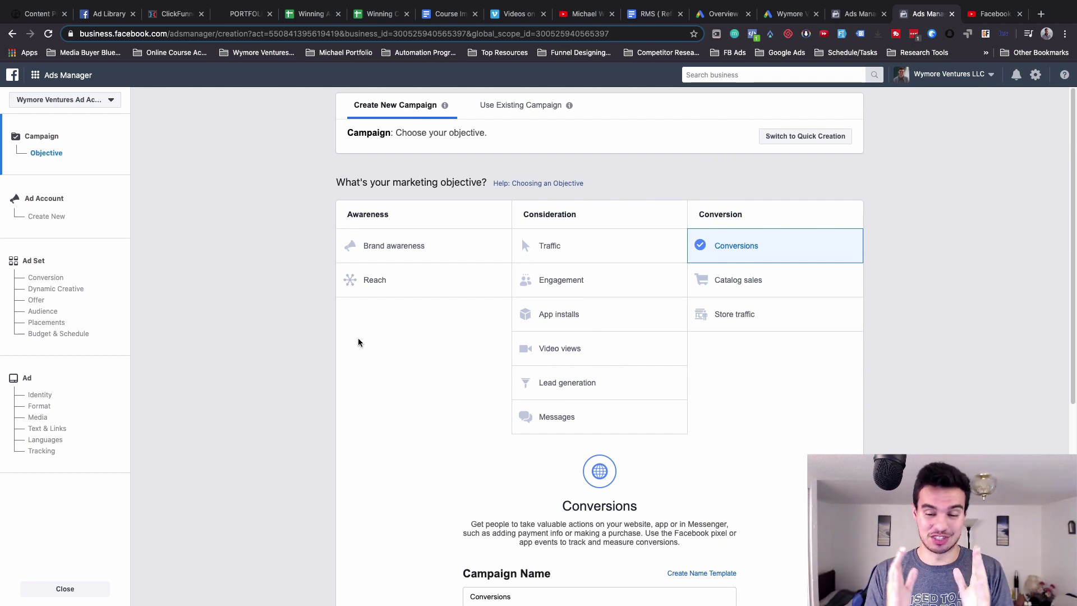
scroll(449, 280, "down", 1)
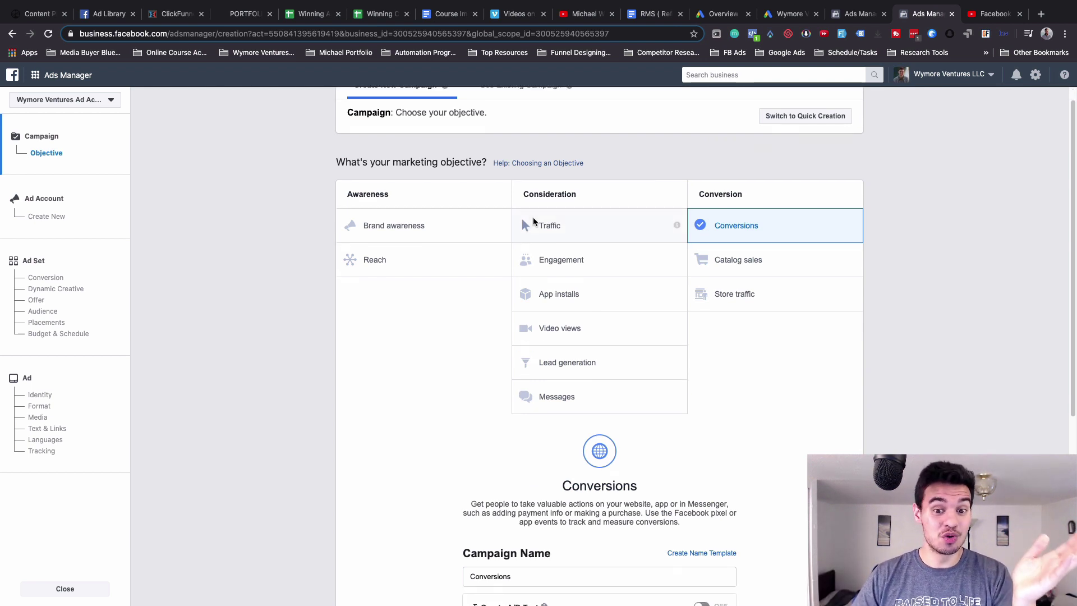
Try the Traffic objective and the Engagement objective, comparing their descriptions and campaign settings
left_click(533, 221)
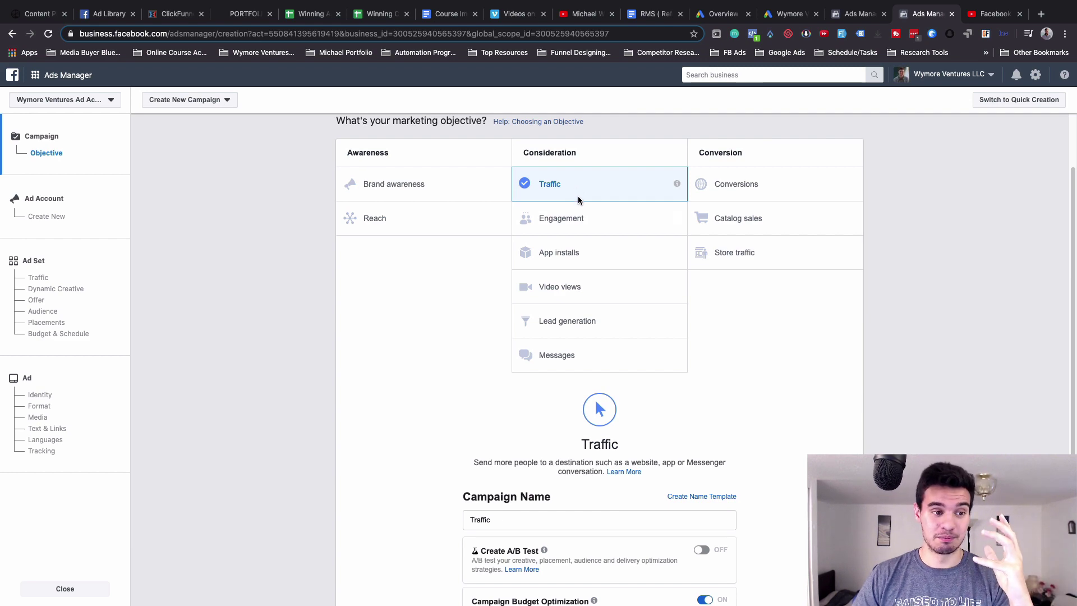
left_click(601, 219)
scroll(601, 218, "down", 5)
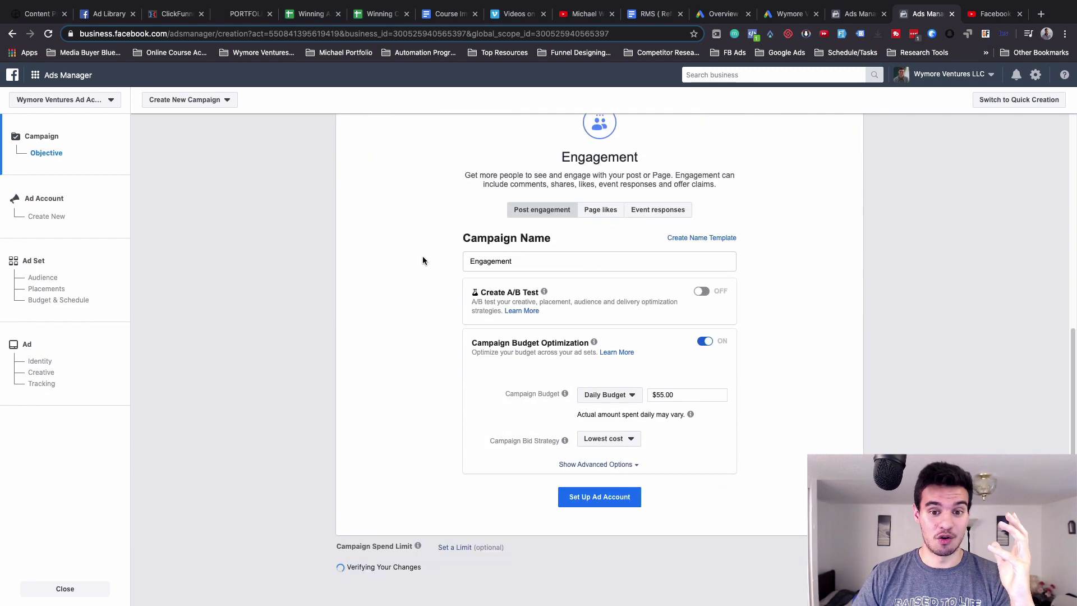
scroll(420, 259, "up", 6)
scroll(419, 261, "down", 1)
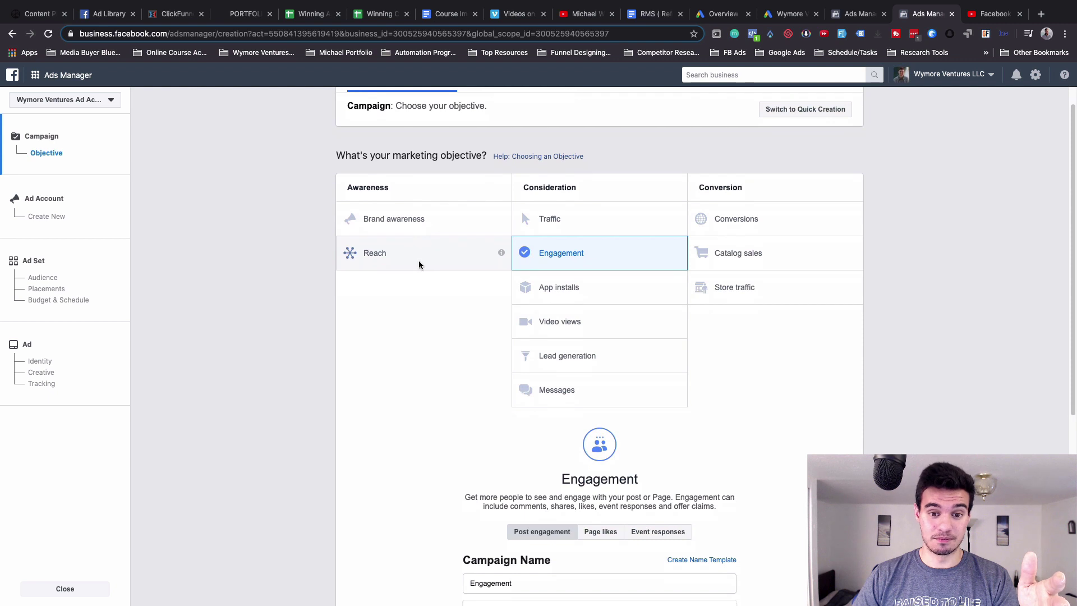
scroll(413, 259, "down", 1)
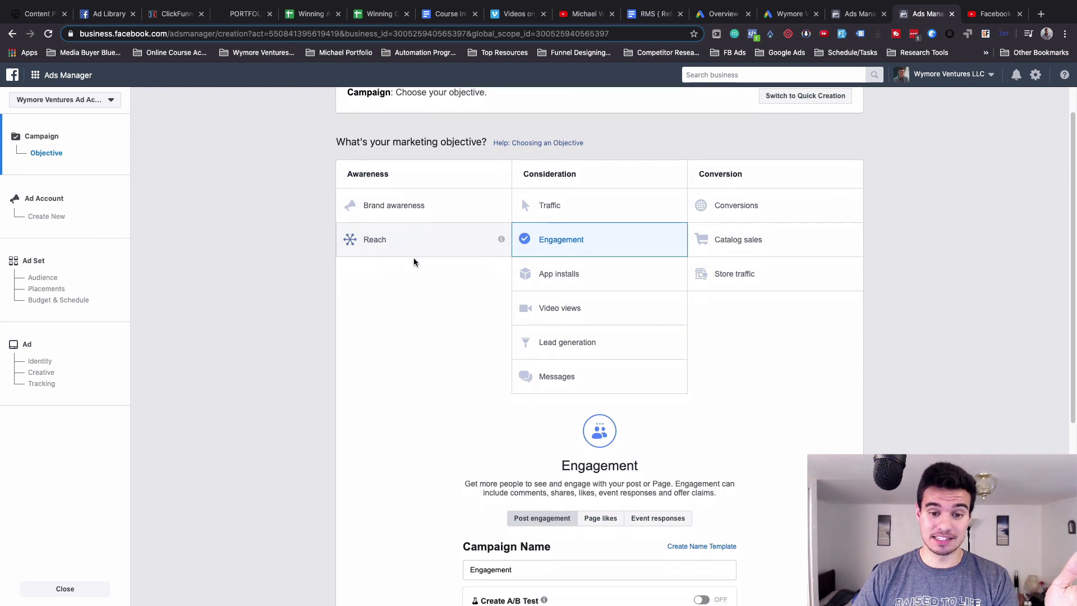
Try the two awareness objectives, Brand awareness and Reach, for the campaign
left_click(405, 218)
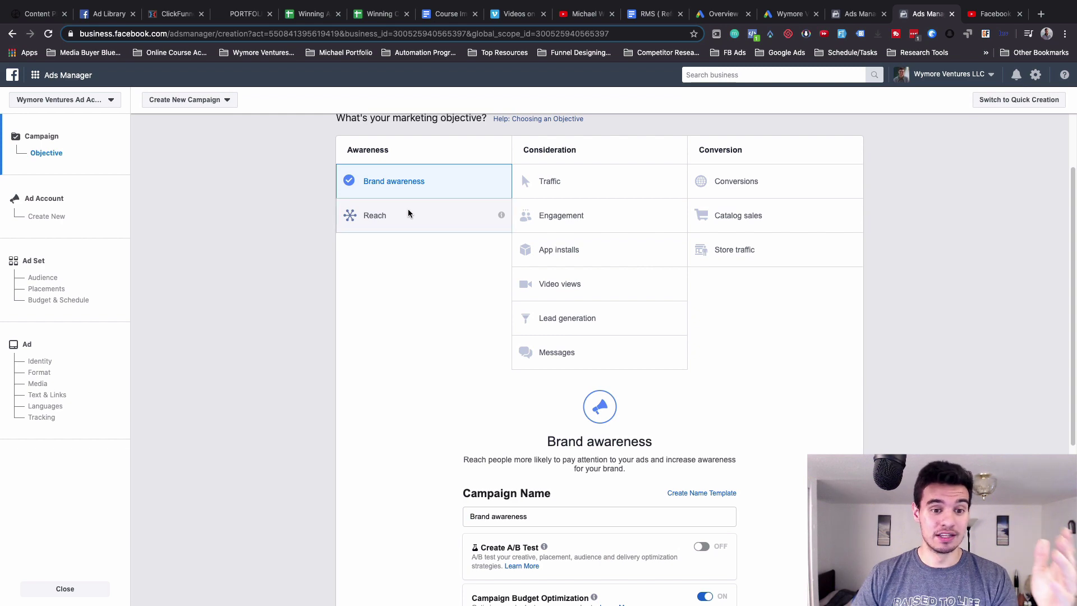
left_click(408, 210)
scroll(408, 212, "up", 3)
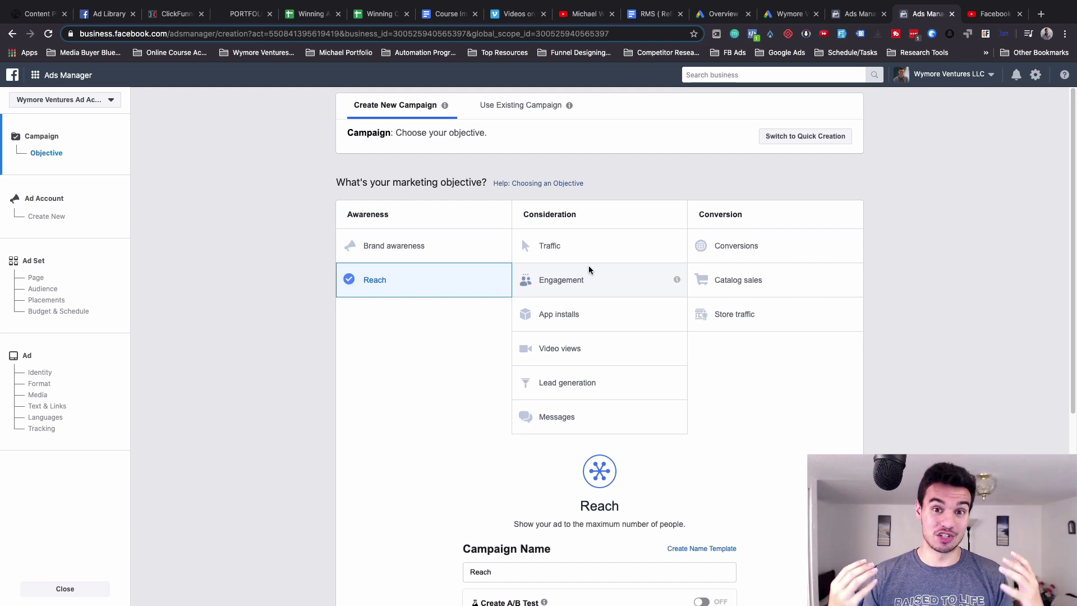
Choose Conversions as the marketing objective and name the campaign "Facebook Ads Video"
left_click(704, 248)
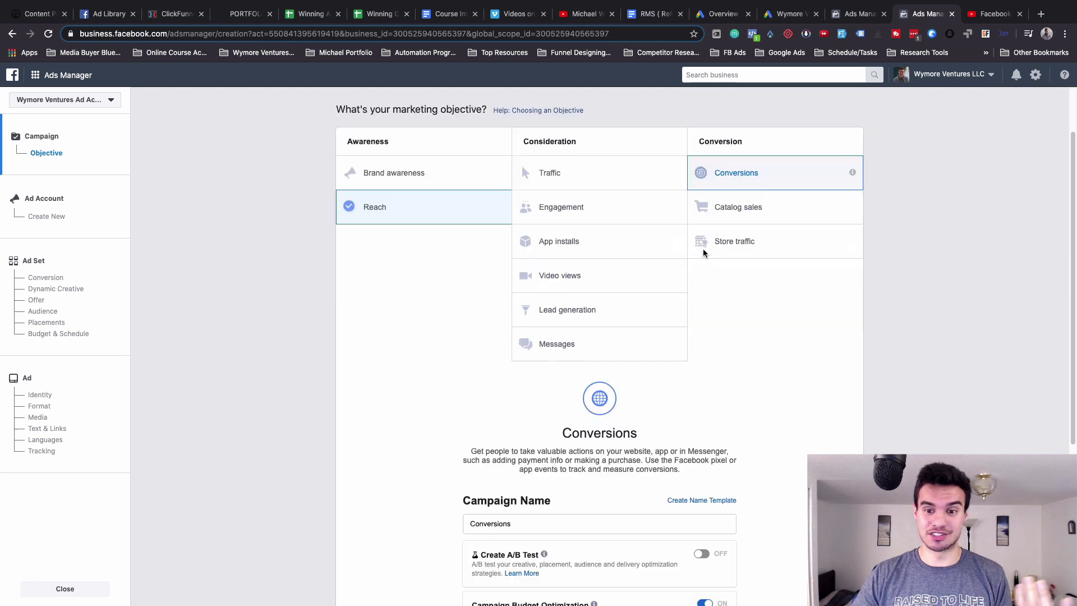
scroll(544, 418, "down", 5)
double_click(589, 309)
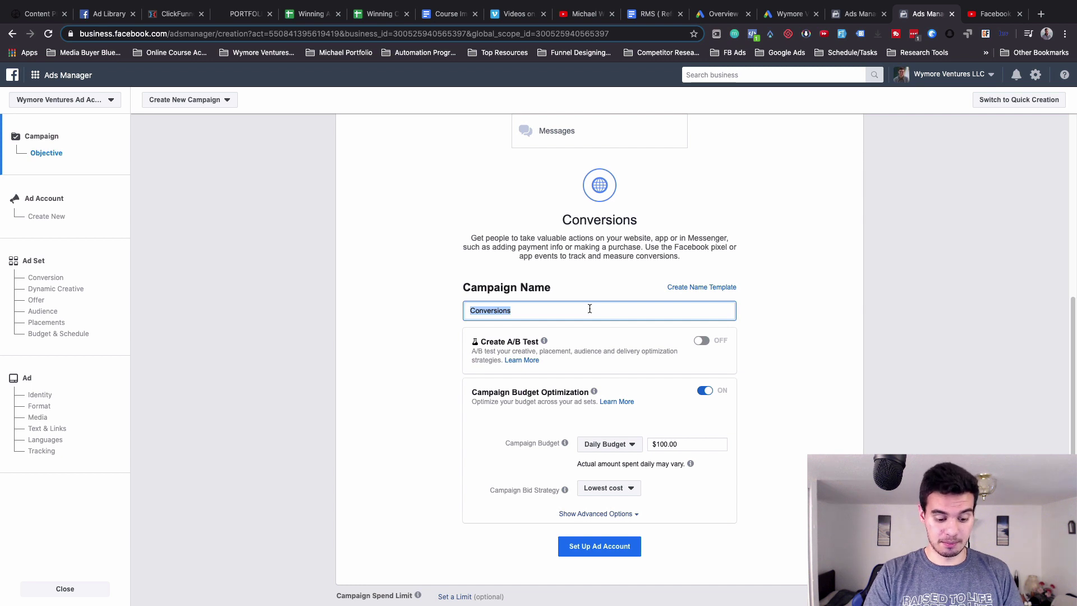
type("Facen")
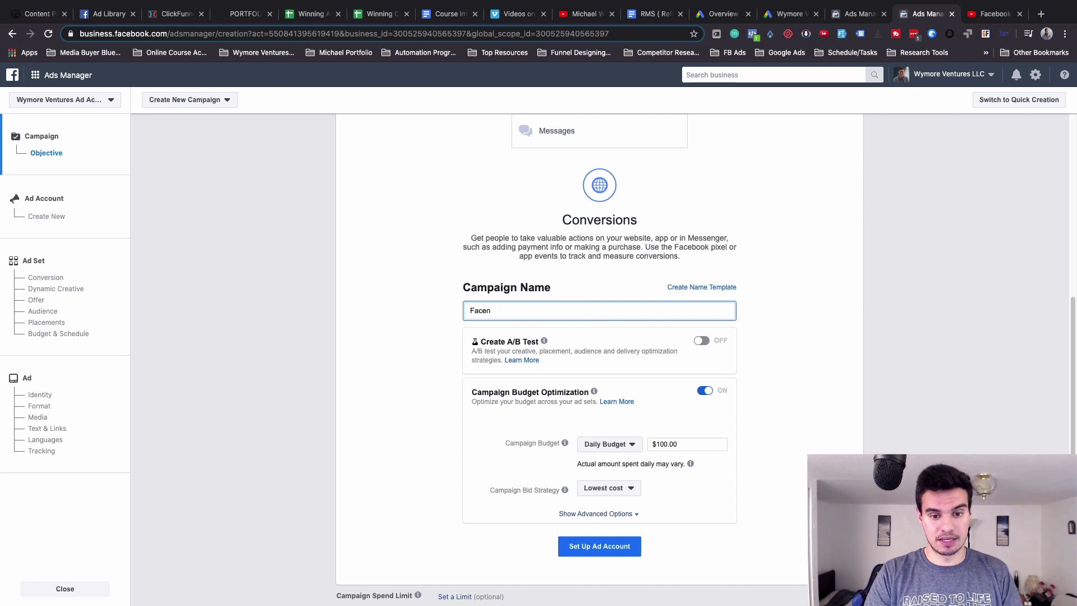
type("bbook Ads ")
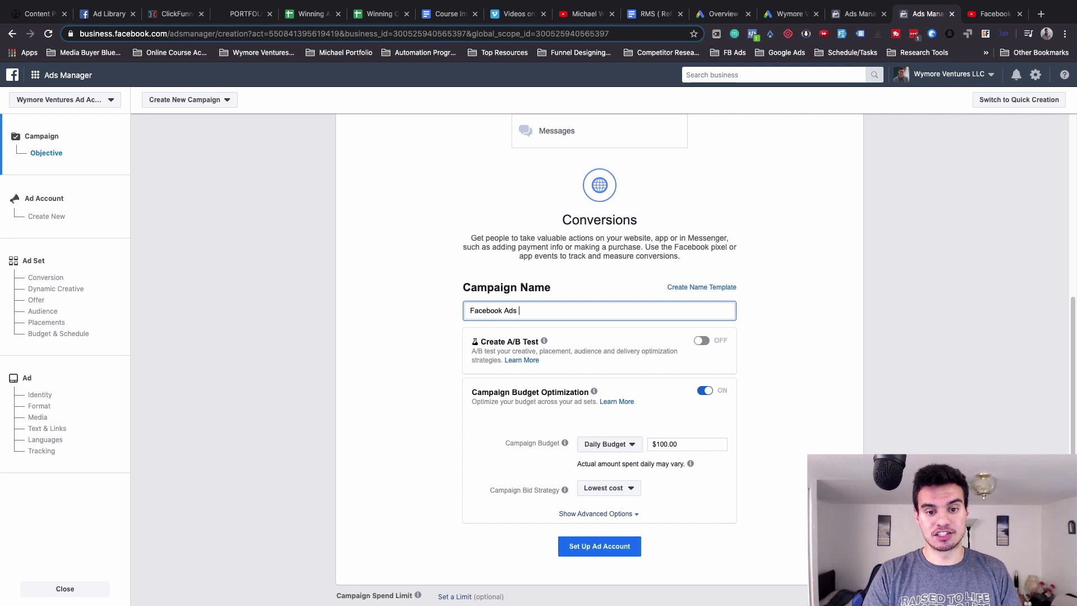
type("Video")
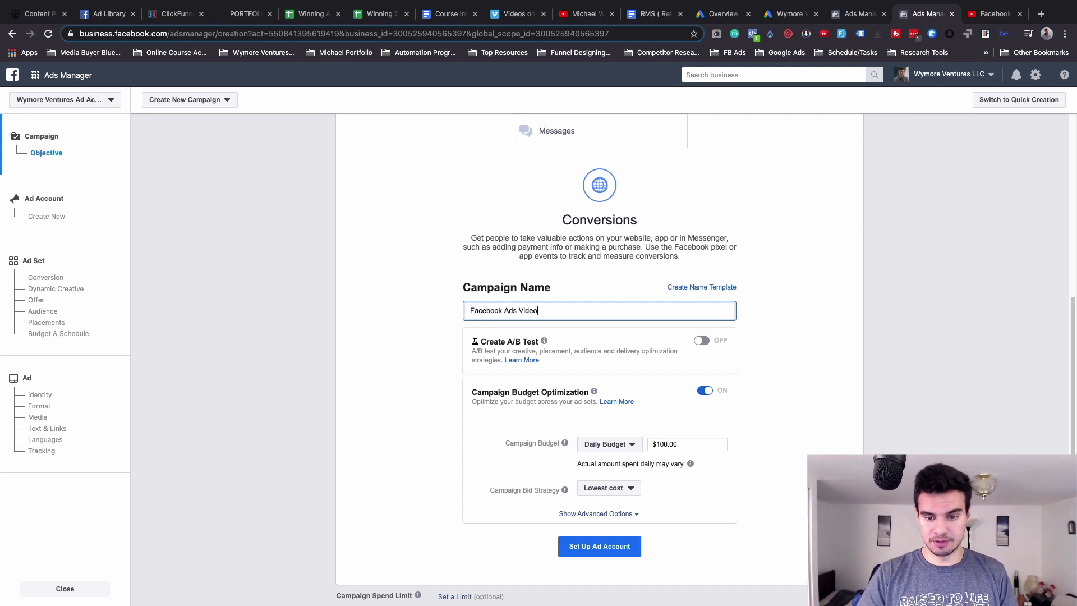
left_click(420, 375)
scroll(667, 426, "down", 1)
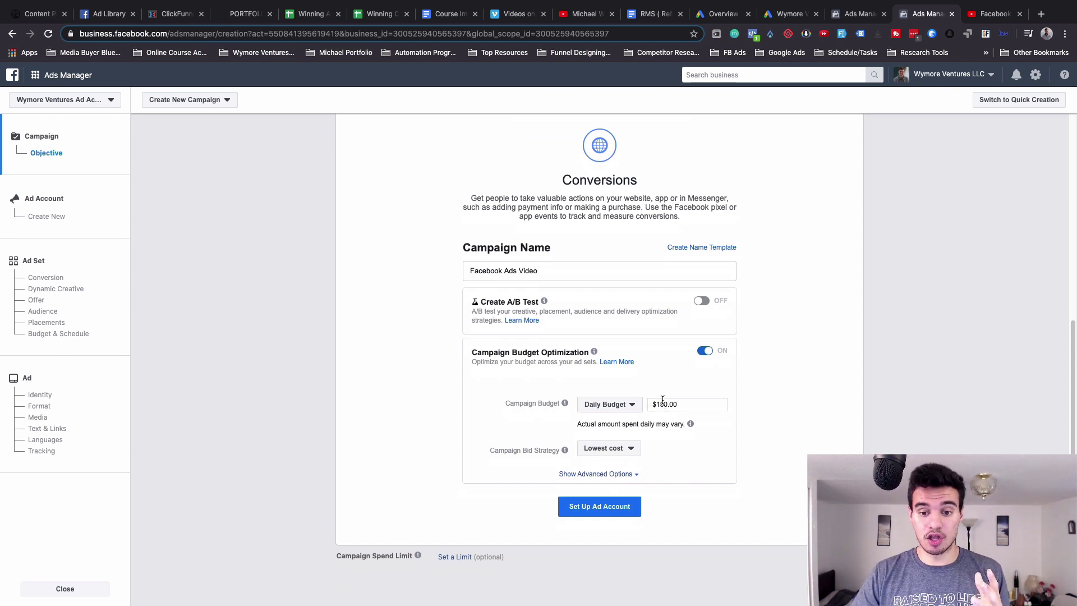
Set the campaign's daily budget to $50.00
left_click(662, 400)
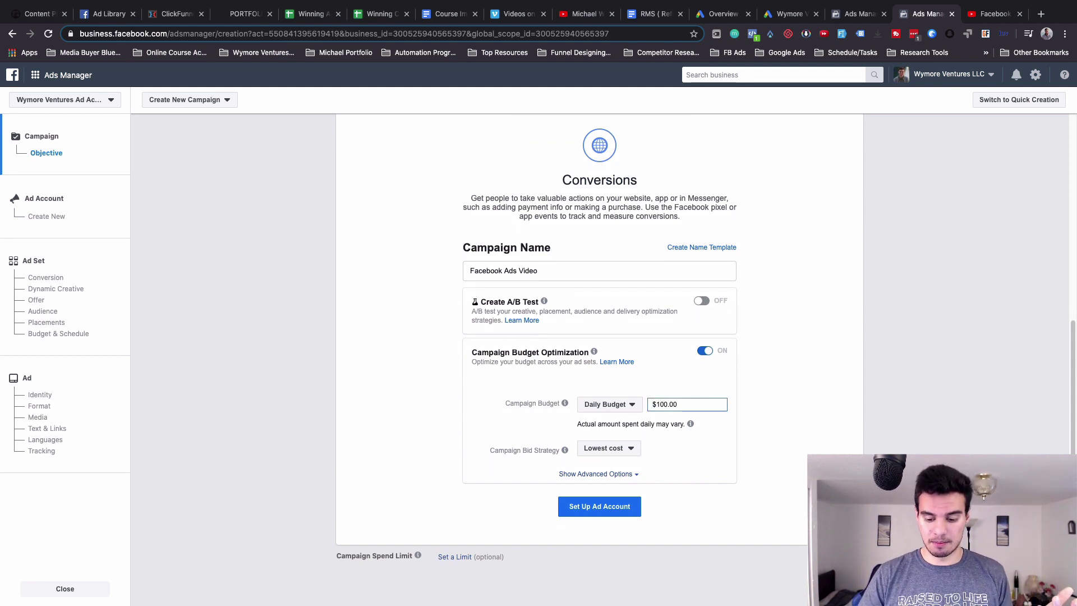
key("BackSpace")
type("5")
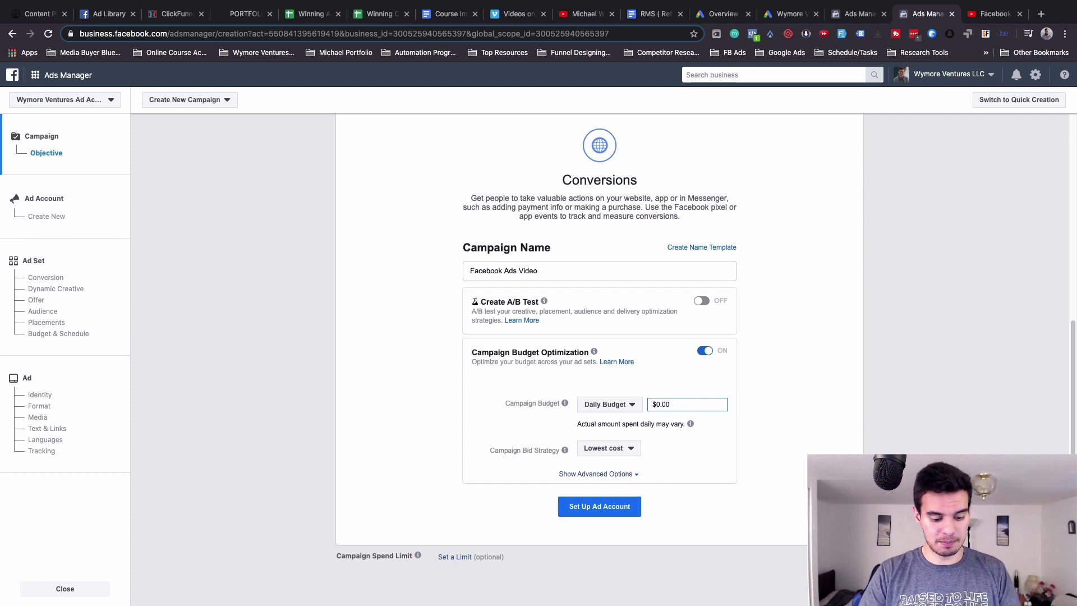
left_click(819, 355)
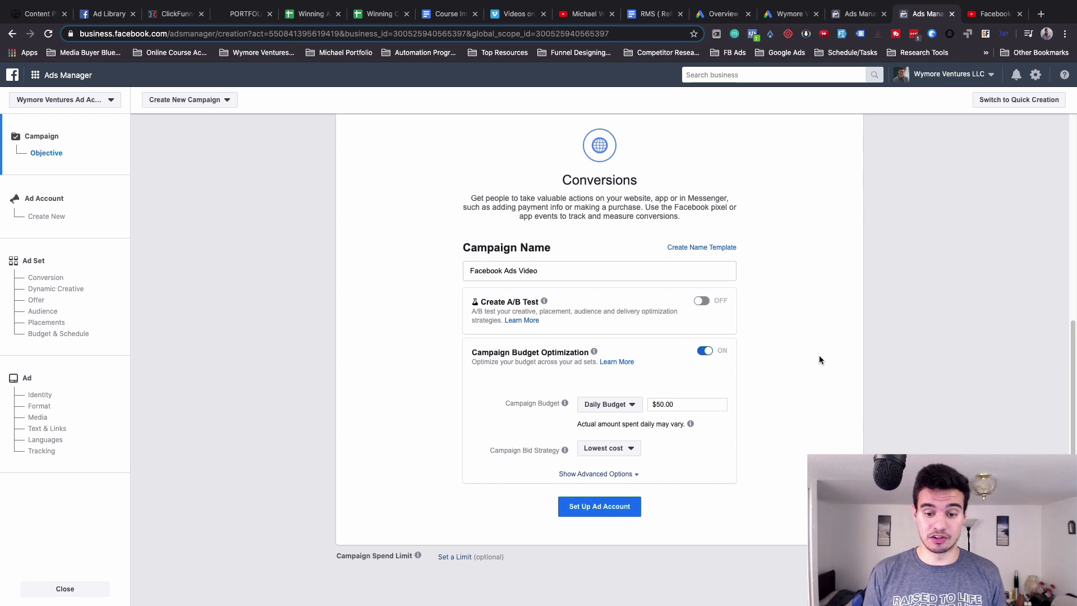
Review the campaign bid strategy options, including the other options, and keep Lowest cost
left_click(614, 448)
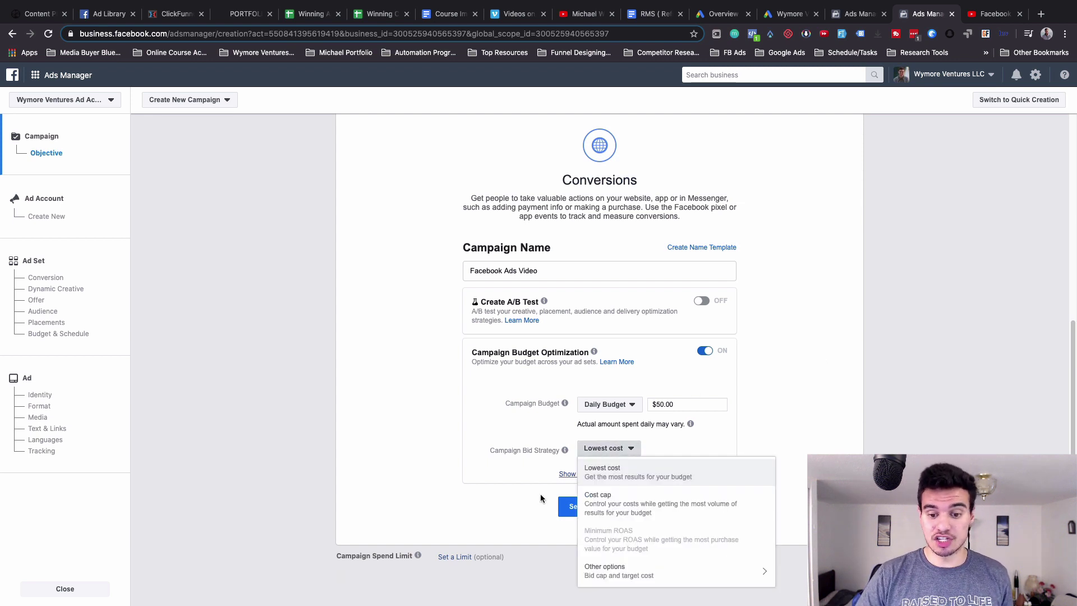
mouse_move(629, 570)
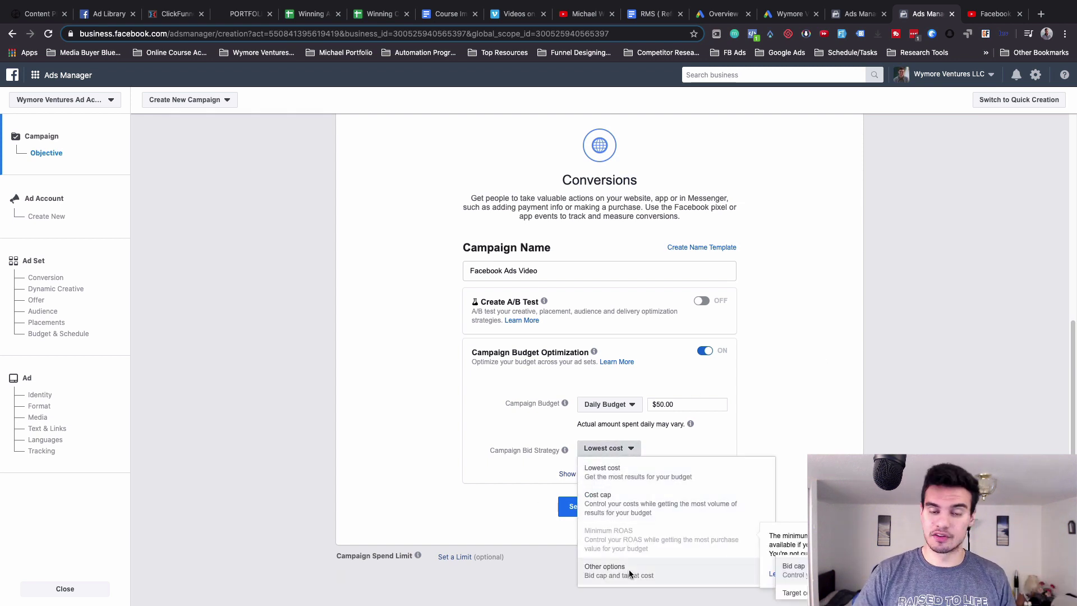
left_click(656, 484)
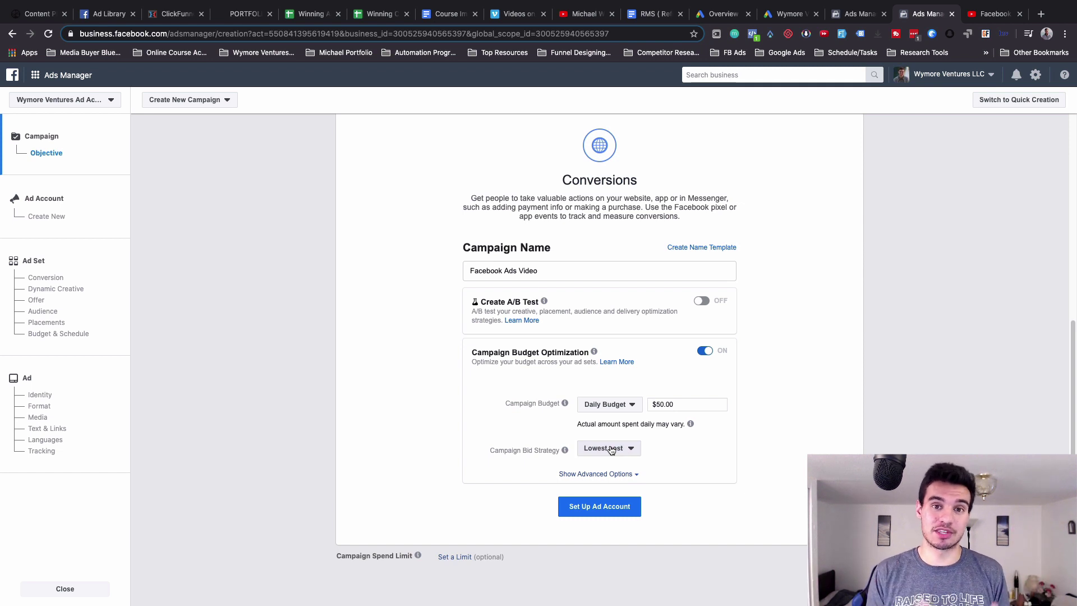
Proceed to the ad set configuration, keeping United States, US Dollars and America/Los_Angeles for the ad account
left_click(619, 513)
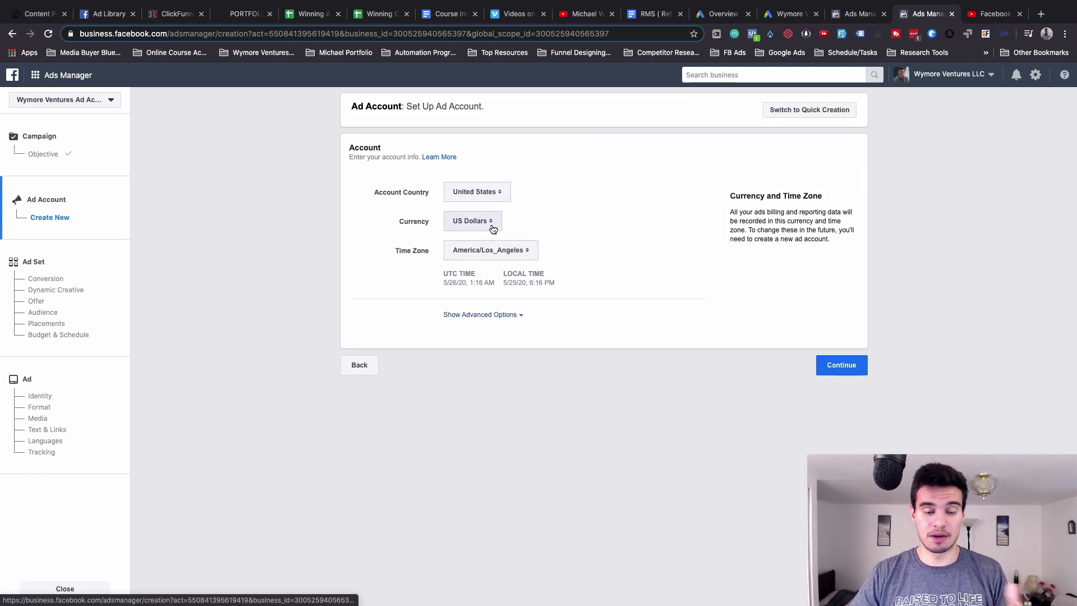
left_click(847, 369)
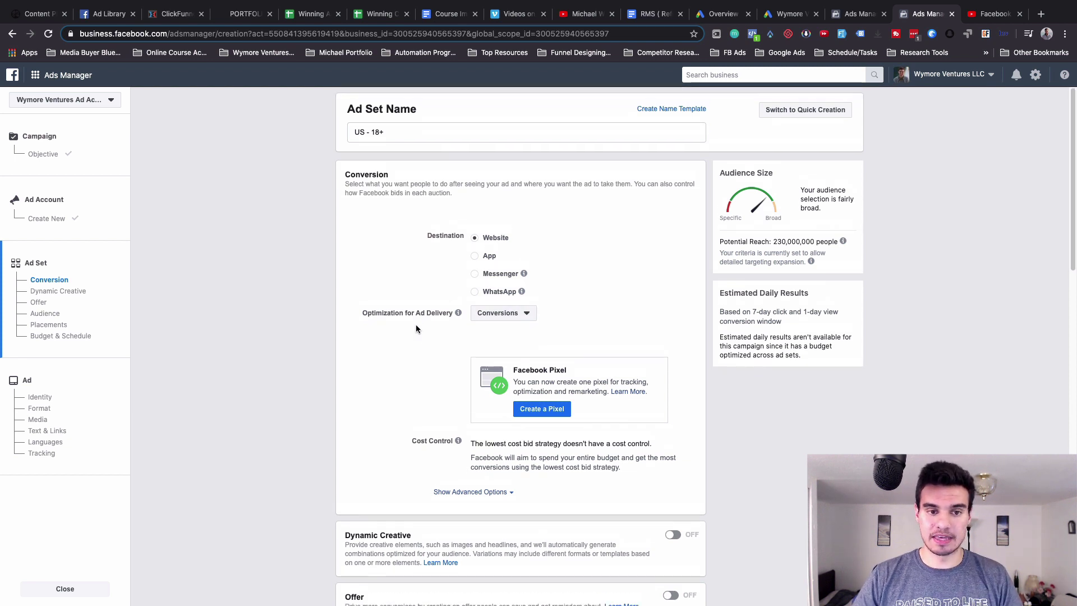
scroll(384, 234, "down", 1)
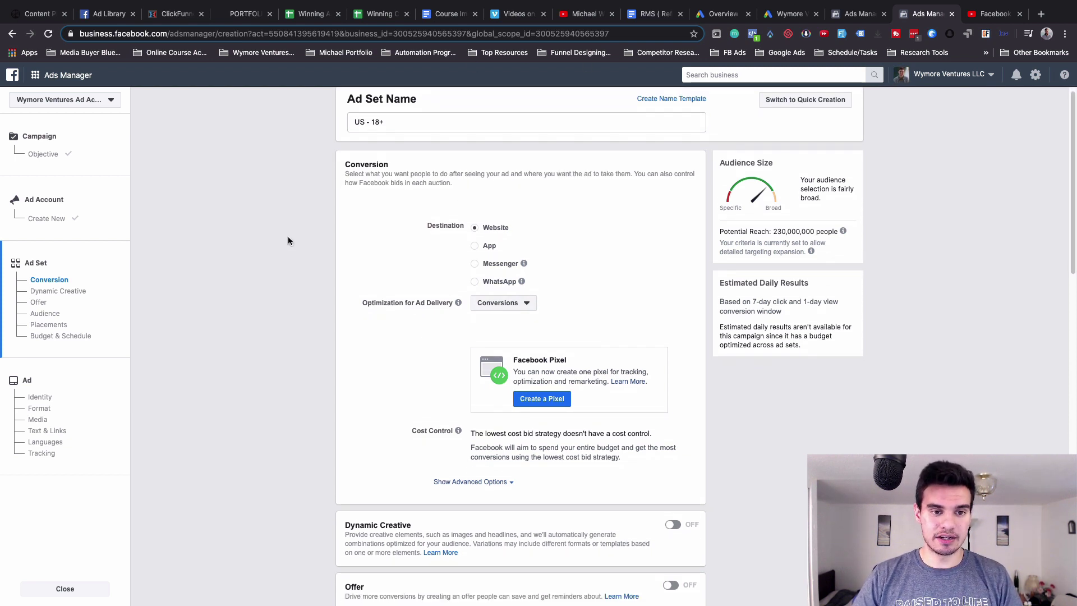
scroll(371, 428, "down", 10)
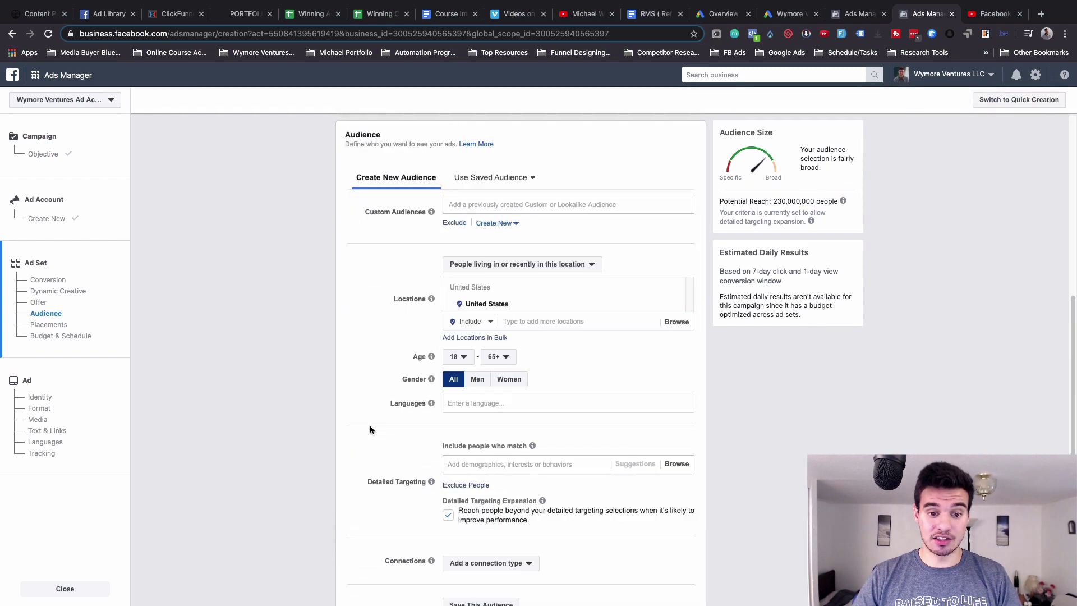
Review the ad set's audience, placements, schedule and conversion settings, including the optimization options for ad delivery
scroll(369, 426, "down", 5)
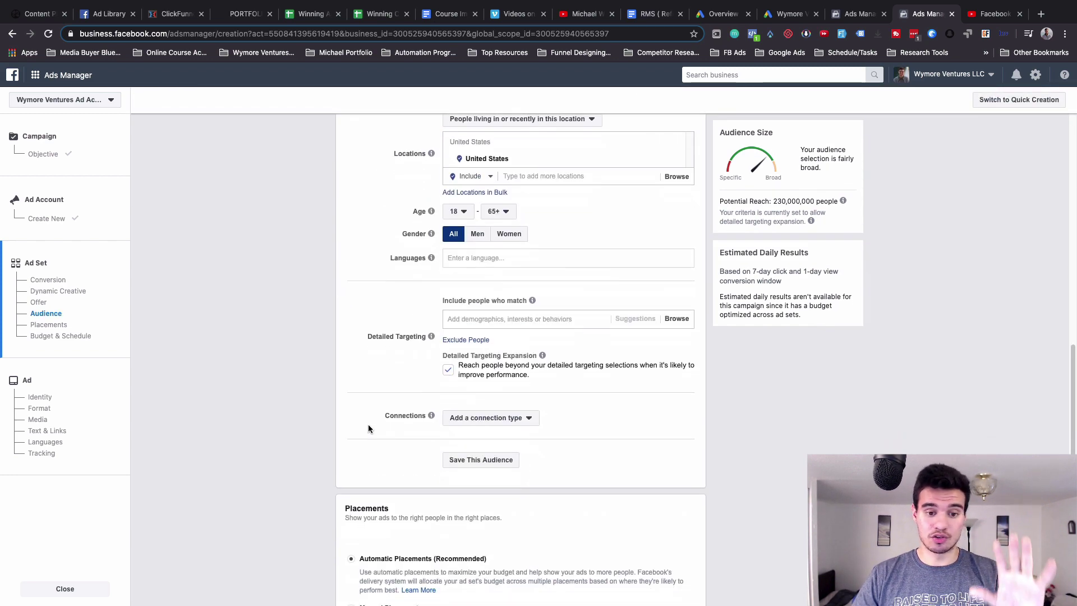
scroll(362, 425, "down", 10)
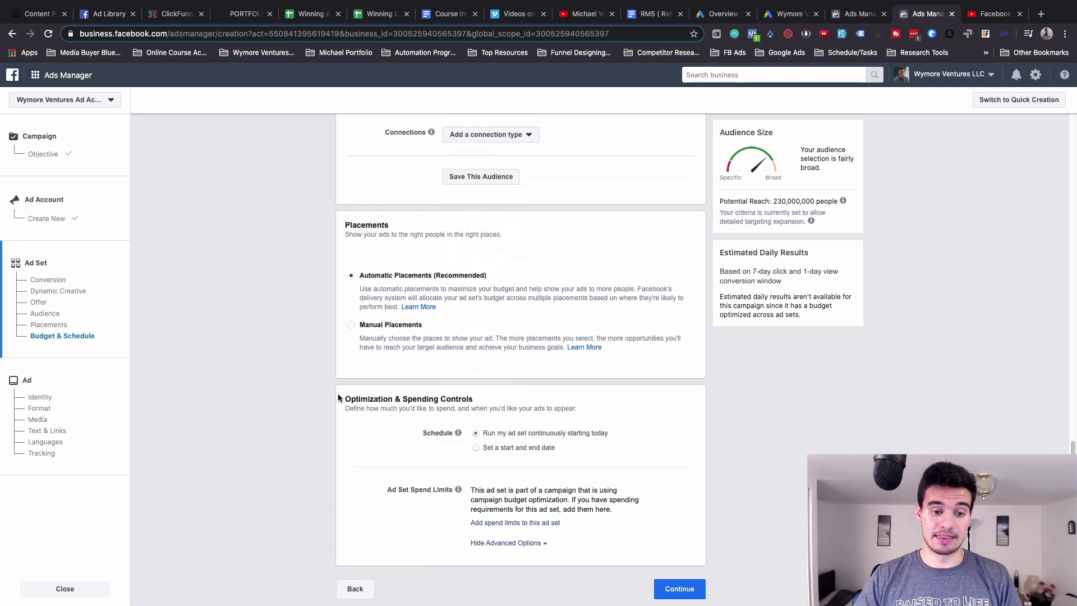
scroll(339, 393, "up", 10)
scroll(346, 391, "up", 20)
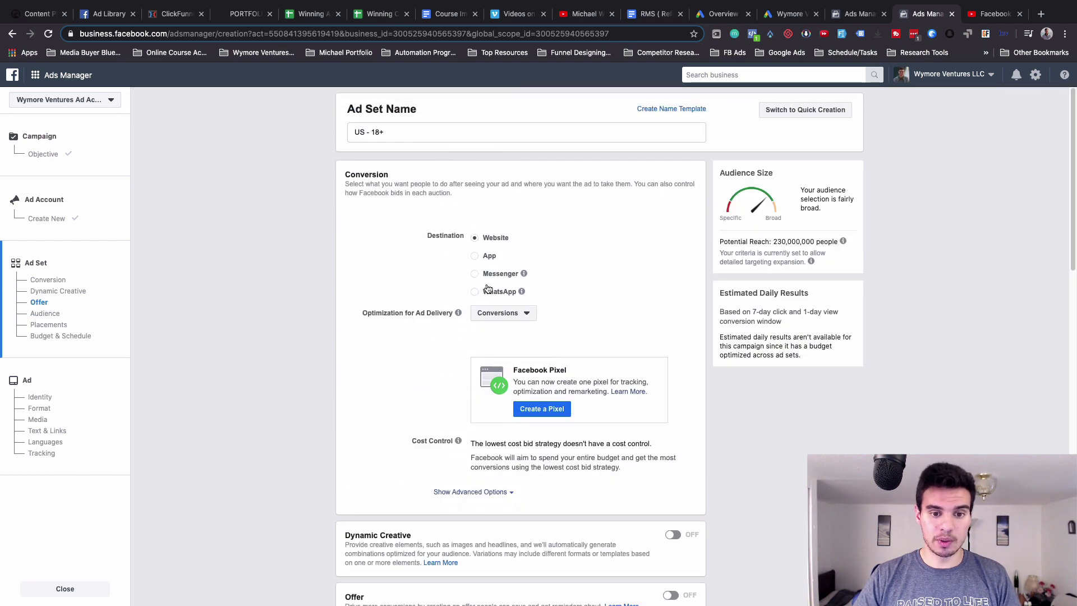
scroll(448, 386, "down", 5)
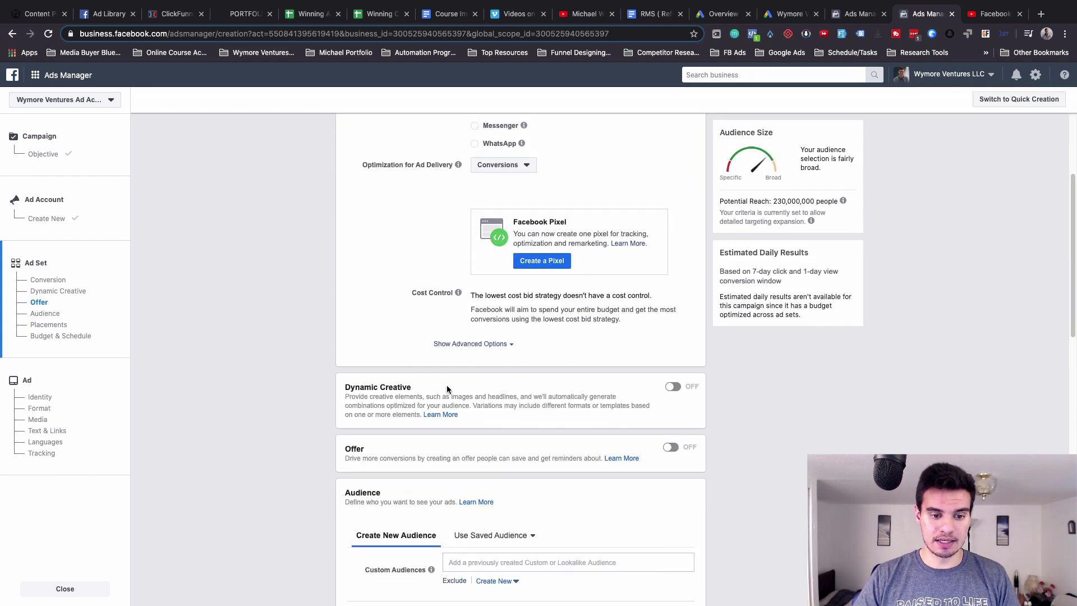
scroll(446, 384, "up", 6)
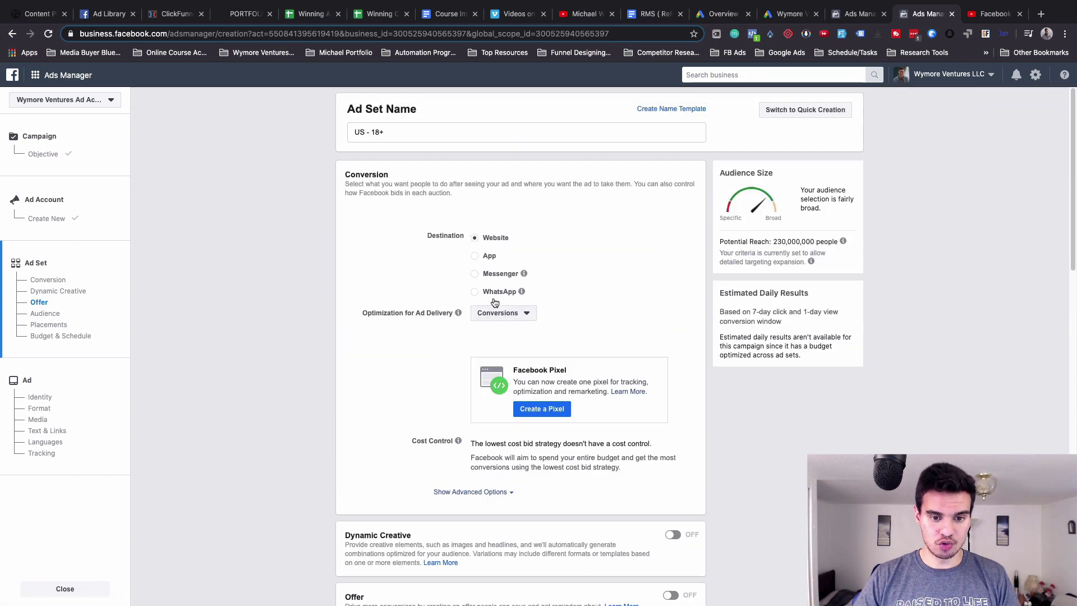
left_click(502, 315)
left_click(502, 318)
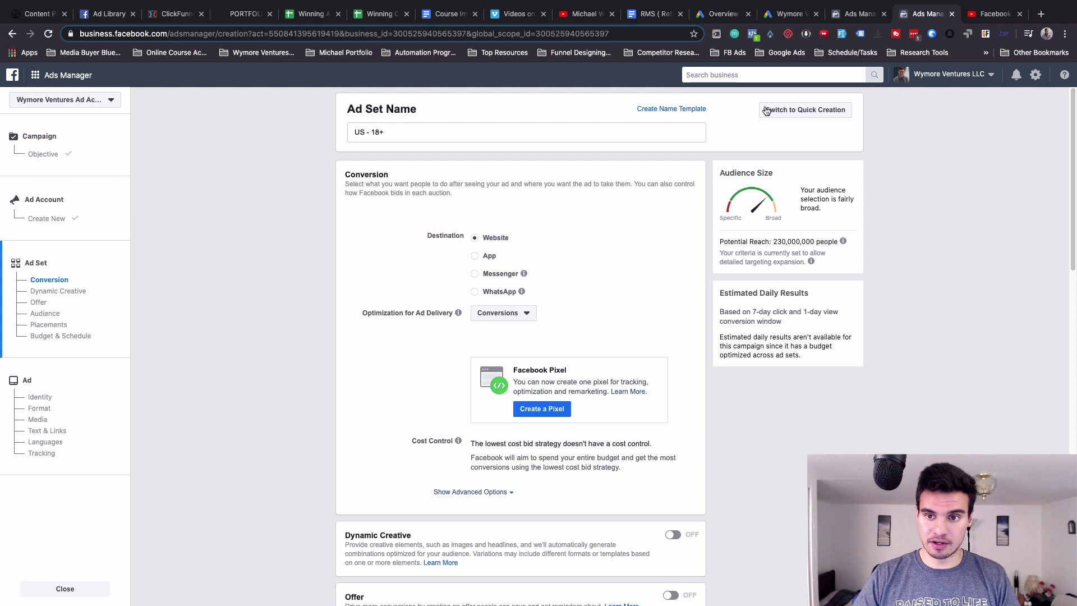
scroll(499, 331, "down", 1)
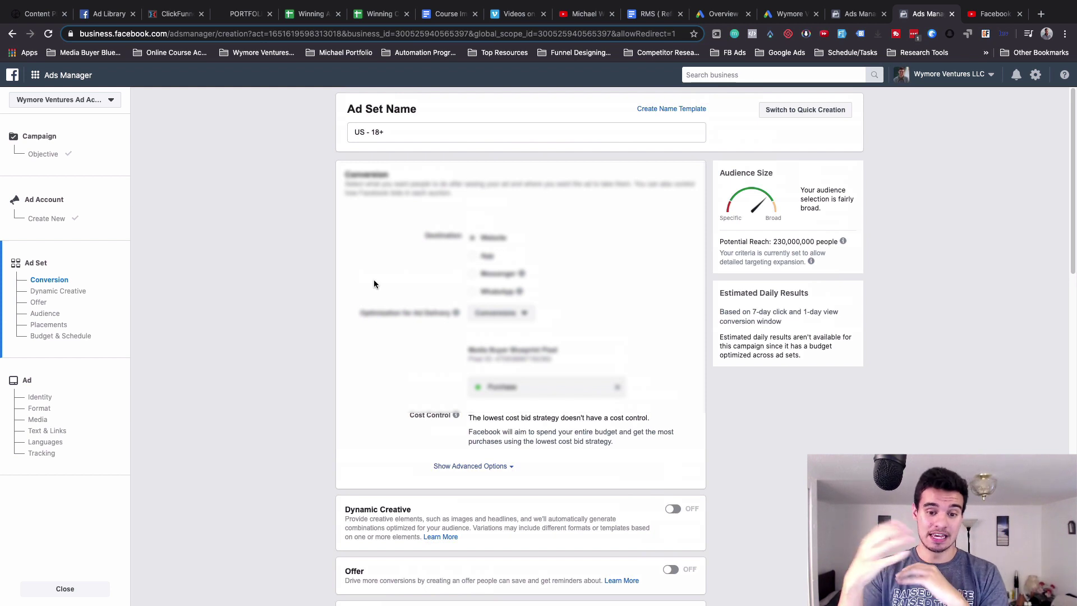
scroll(400, 289, "down", 1)
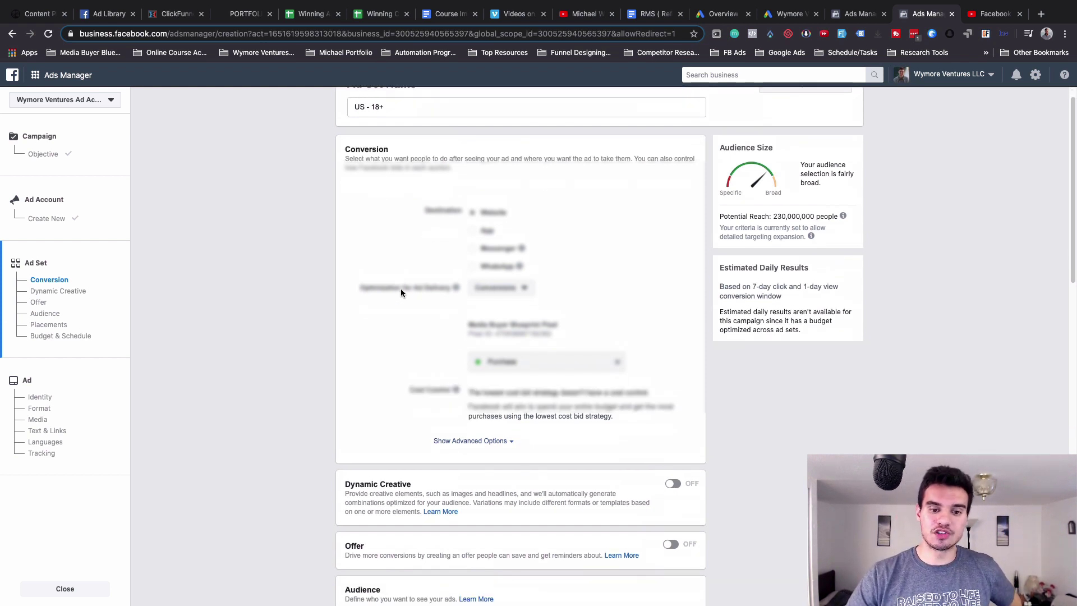
scroll(400, 289, "up", 1)
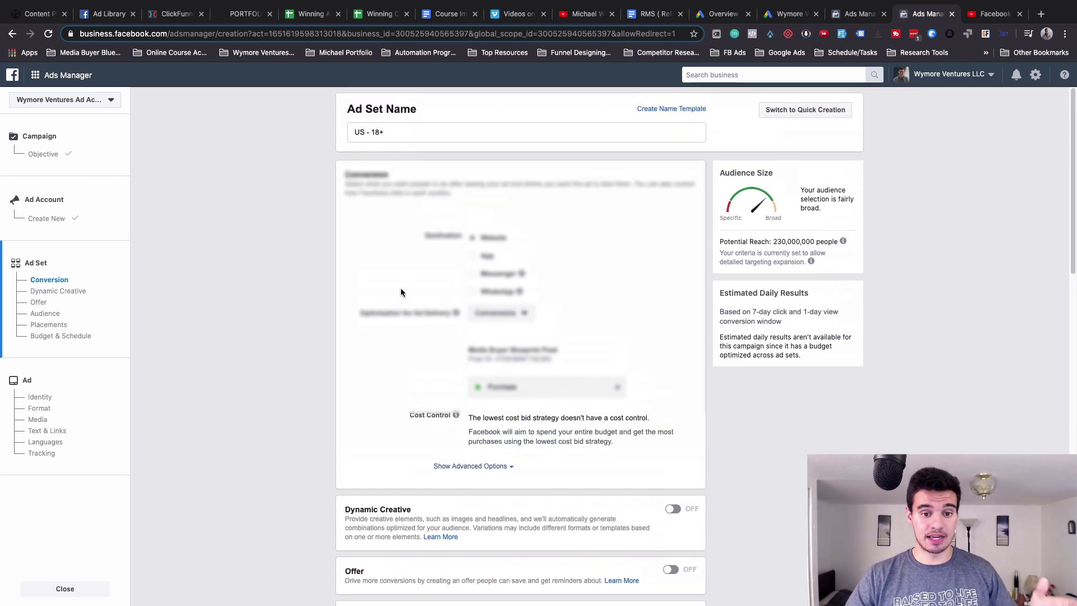
scroll(401, 289, "down", 1)
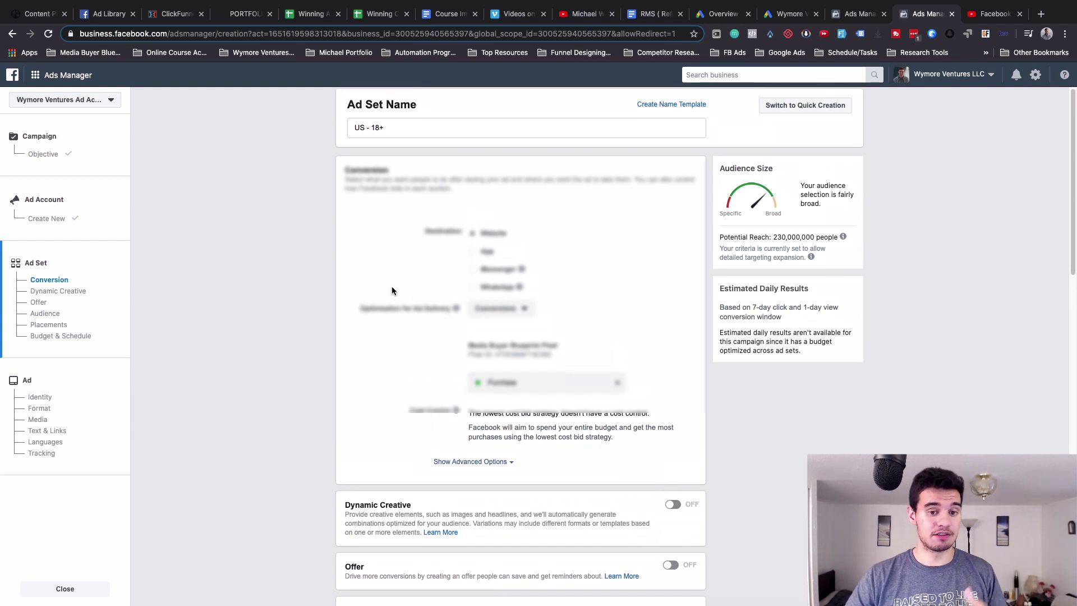
scroll(392, 287, "up", 1)
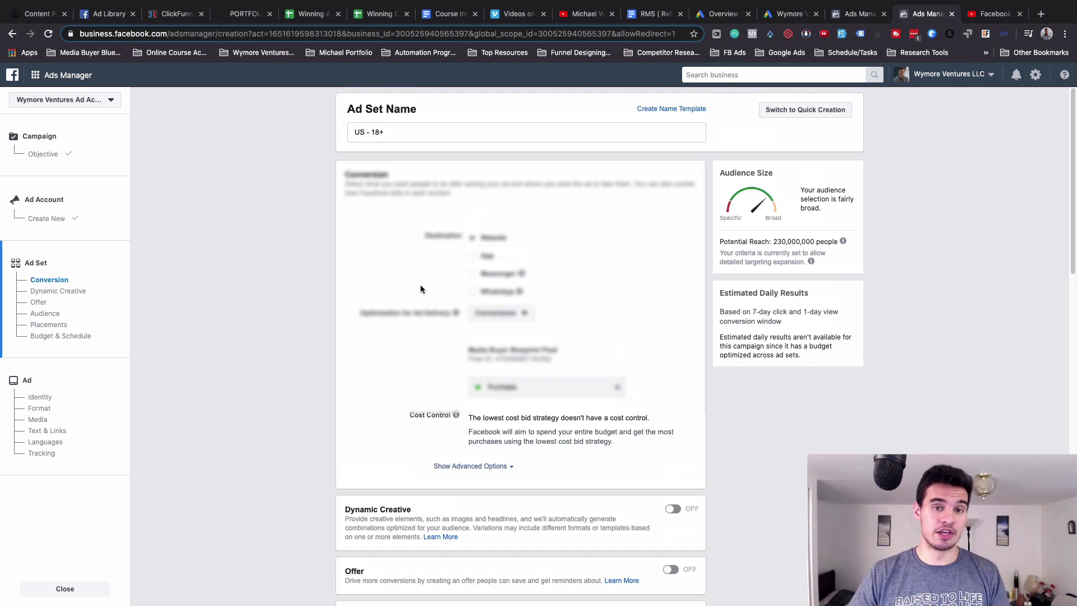
scroll(373, 352, "down", 1)
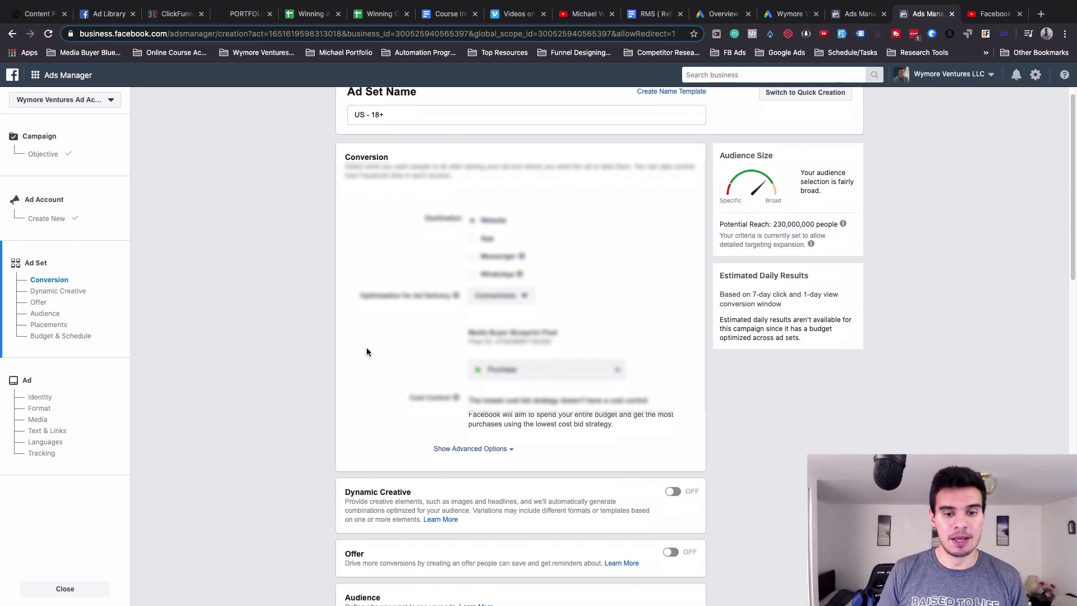
scroll(351, 335, "down", 3)
scroll(351, 335, "up", 3)
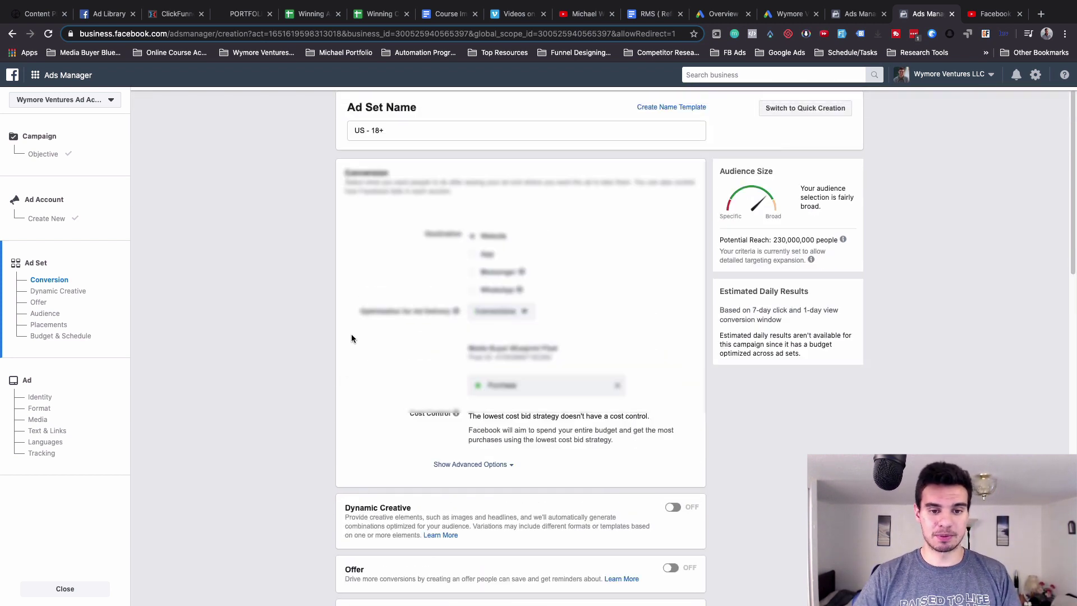
scroll(342, 337, "down", 1)
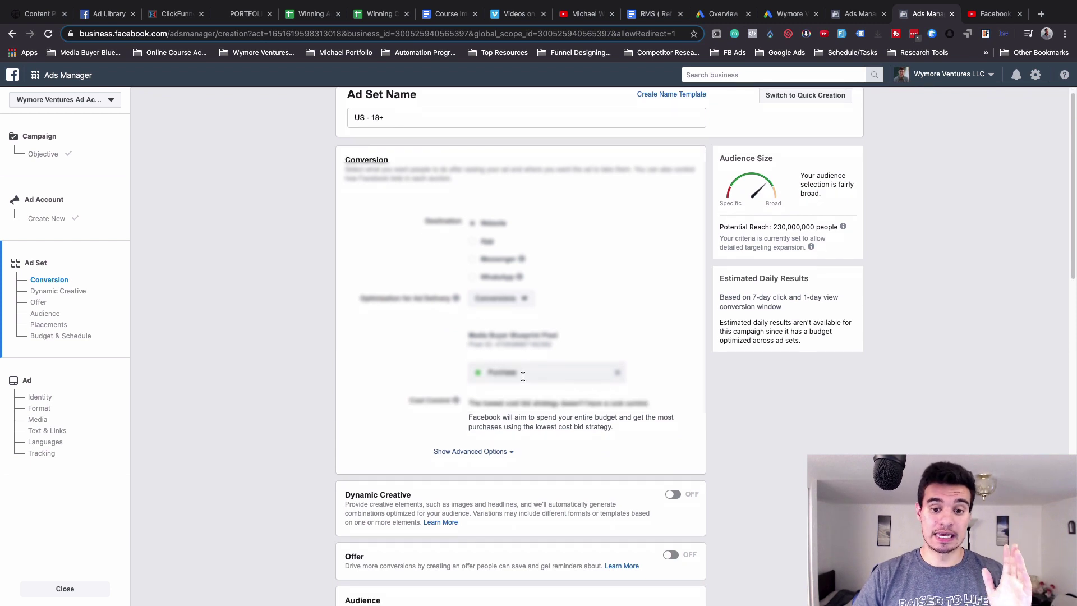
Clear the pixel's conversion event, browse the active and inactive events, and choose Purchase
left_click(617, 373)
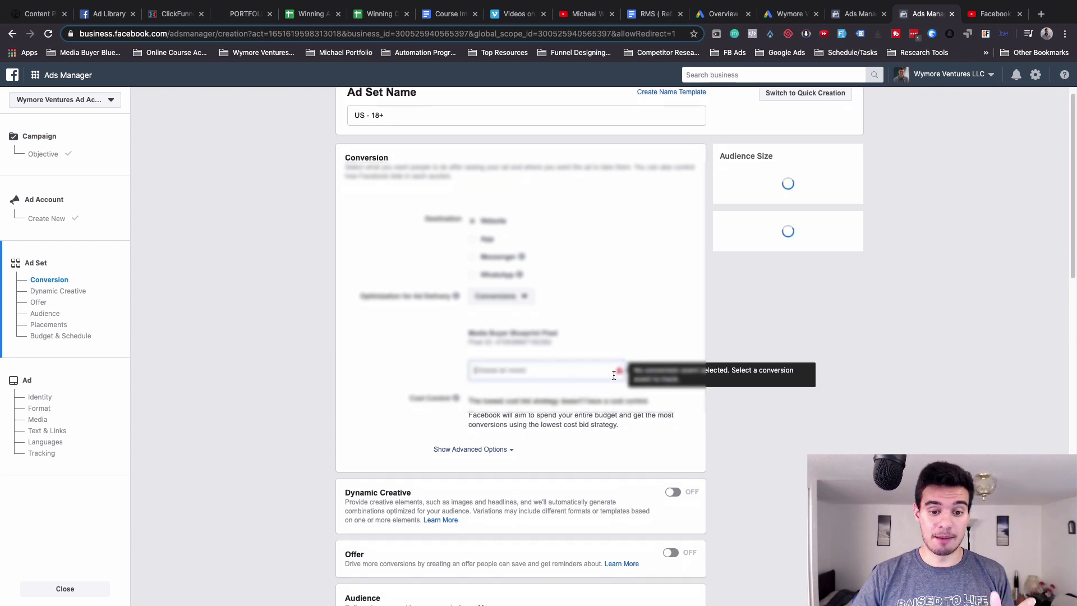
left_click(561, 371)
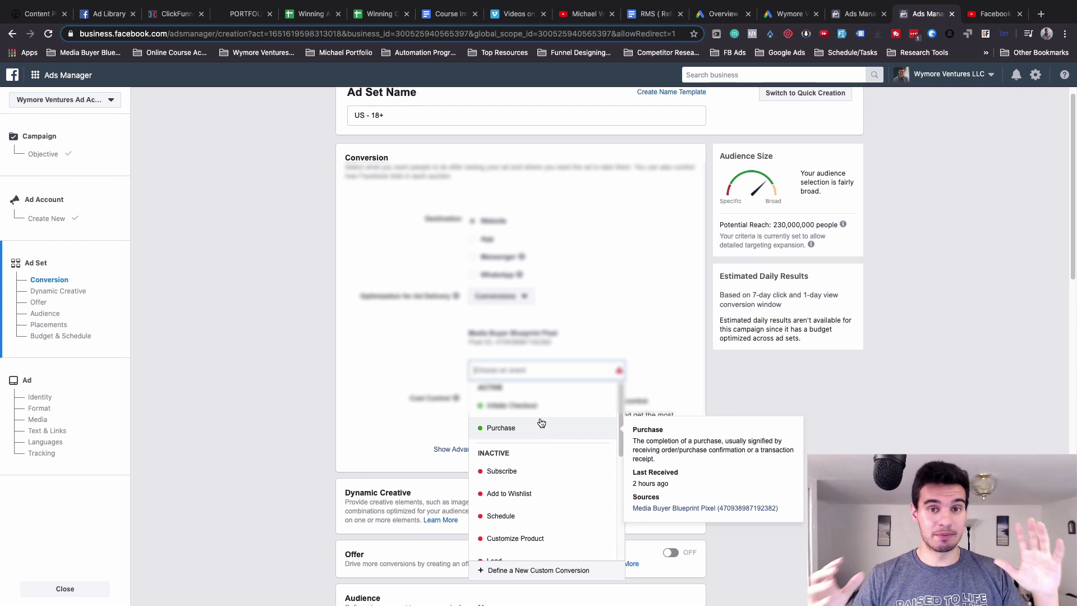
scroll(547, 476, "down", 5)
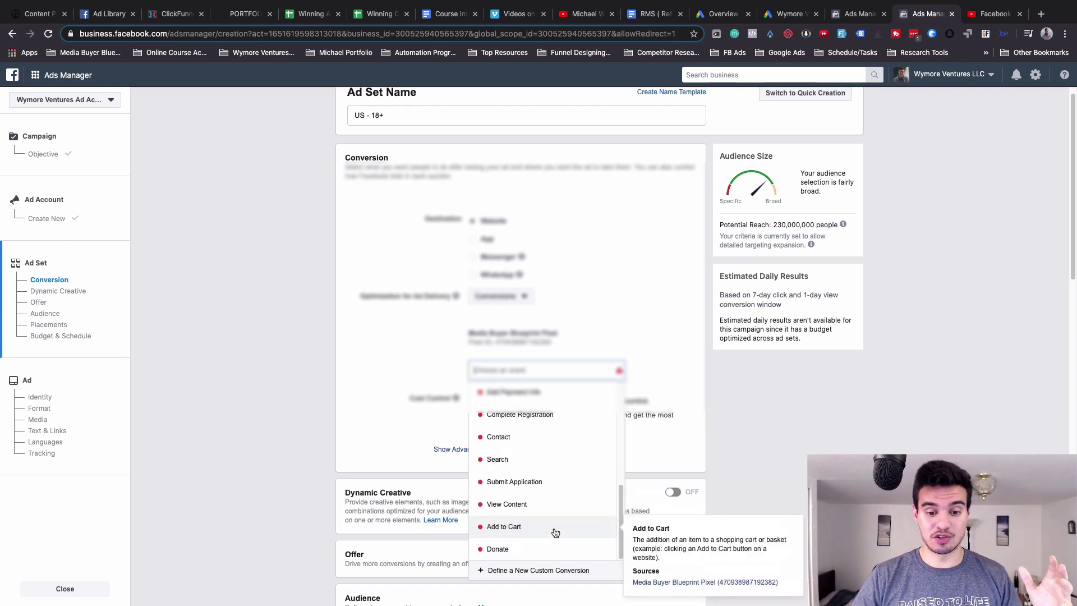
scroll(558, 472, "up", 5)
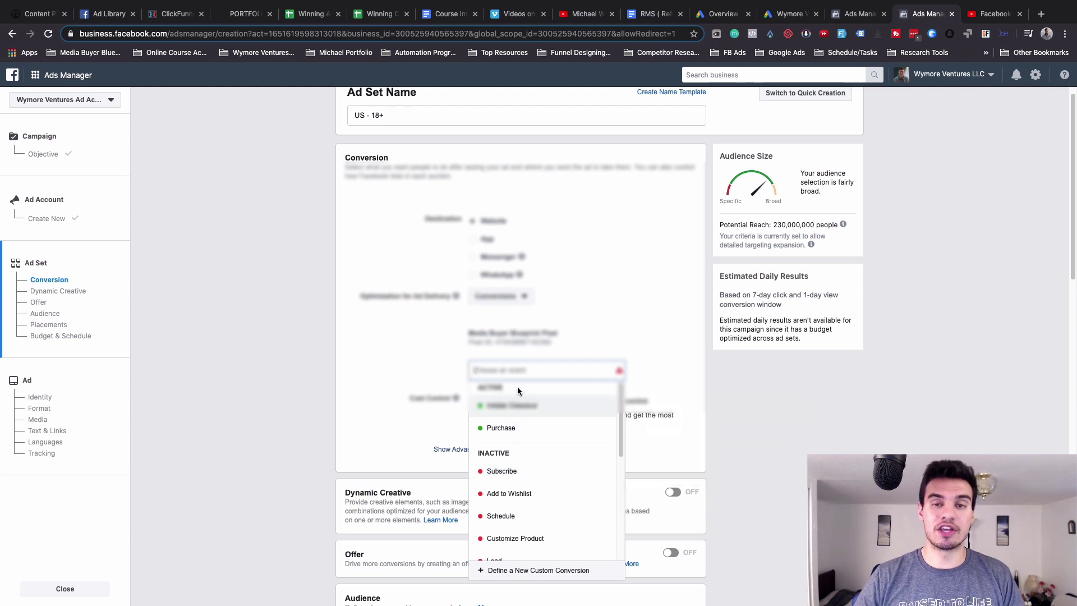
left_click(548, 428)
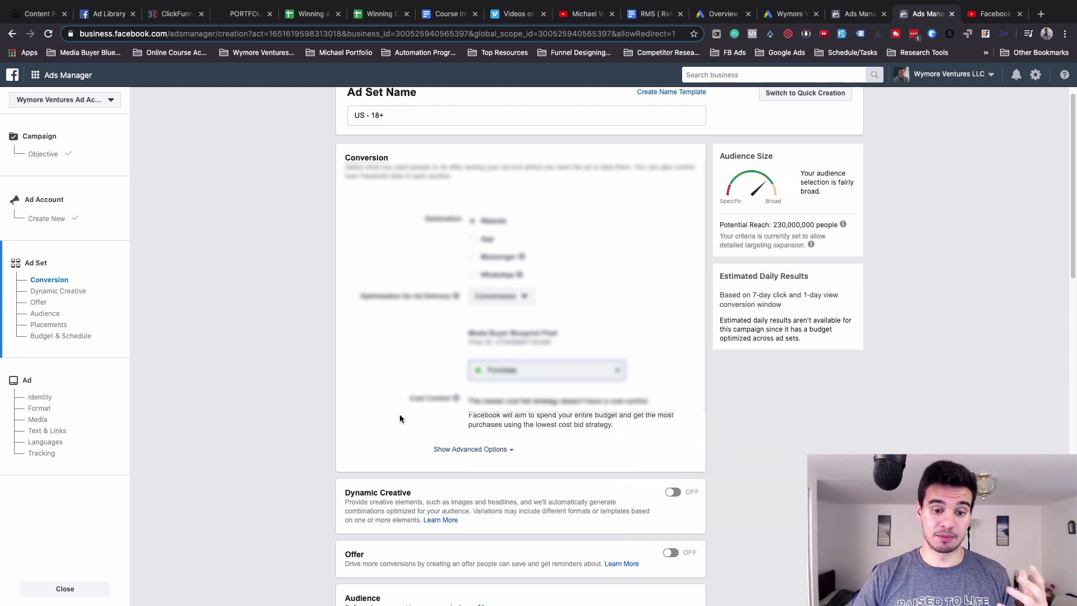
Set the new audience's location to the Worldwide region
scroll(364, 396, "down", 2)
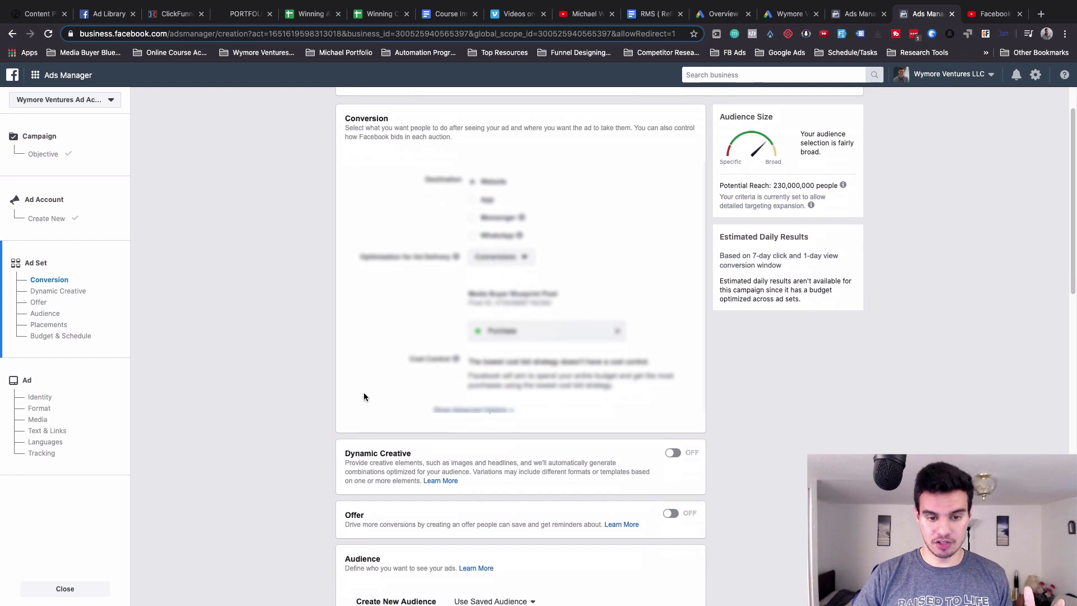
scroll(363, 396, "down", 4)
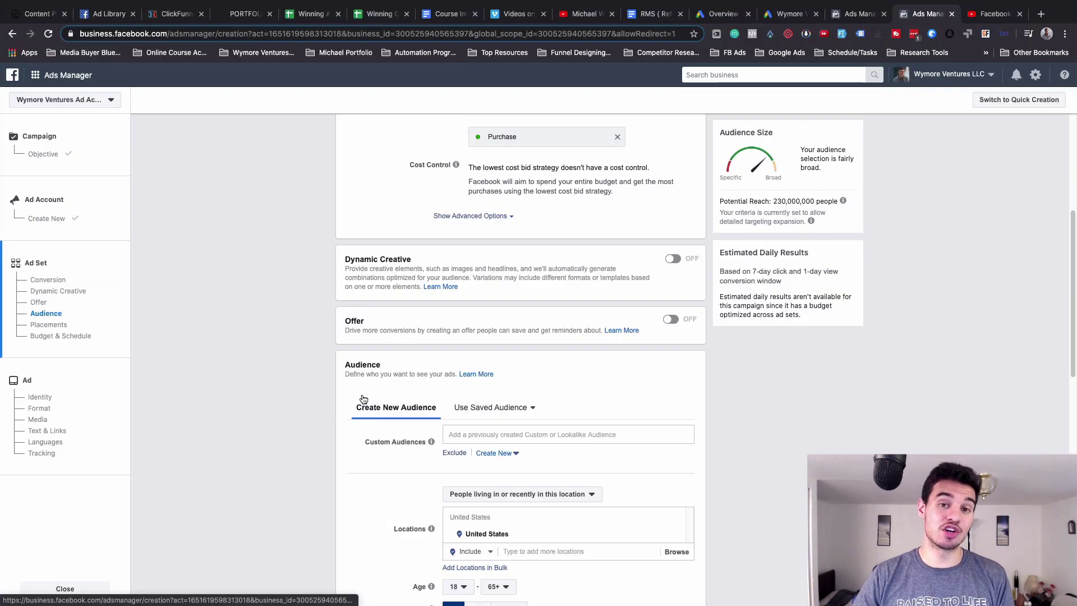
scroll(363, 398, "down", 3)
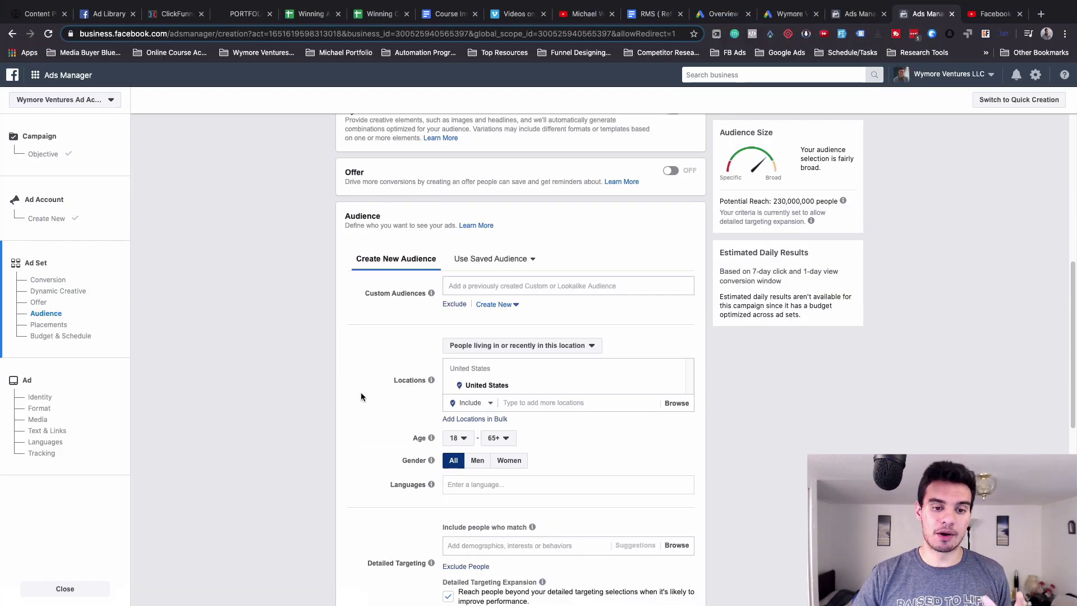
scroll(361, 392, "down", 1)
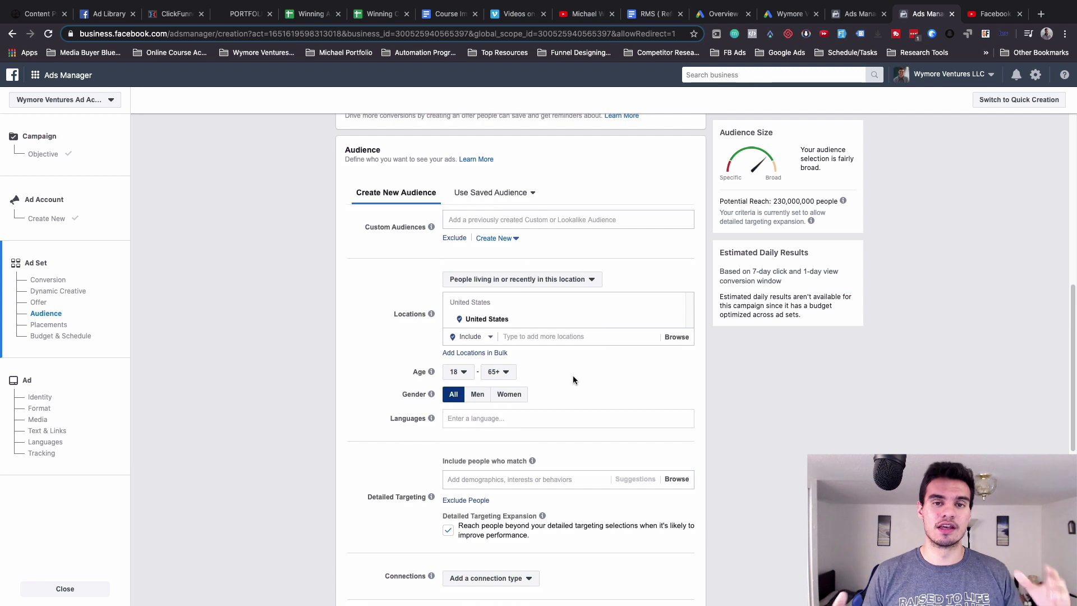
left_click(569, 338)
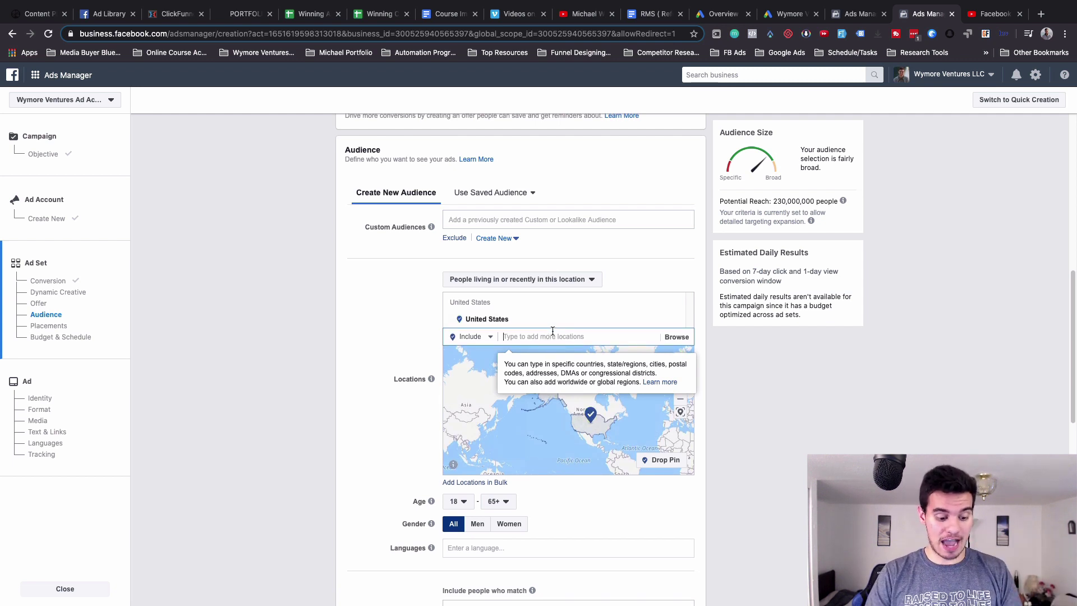
type("worldwide")
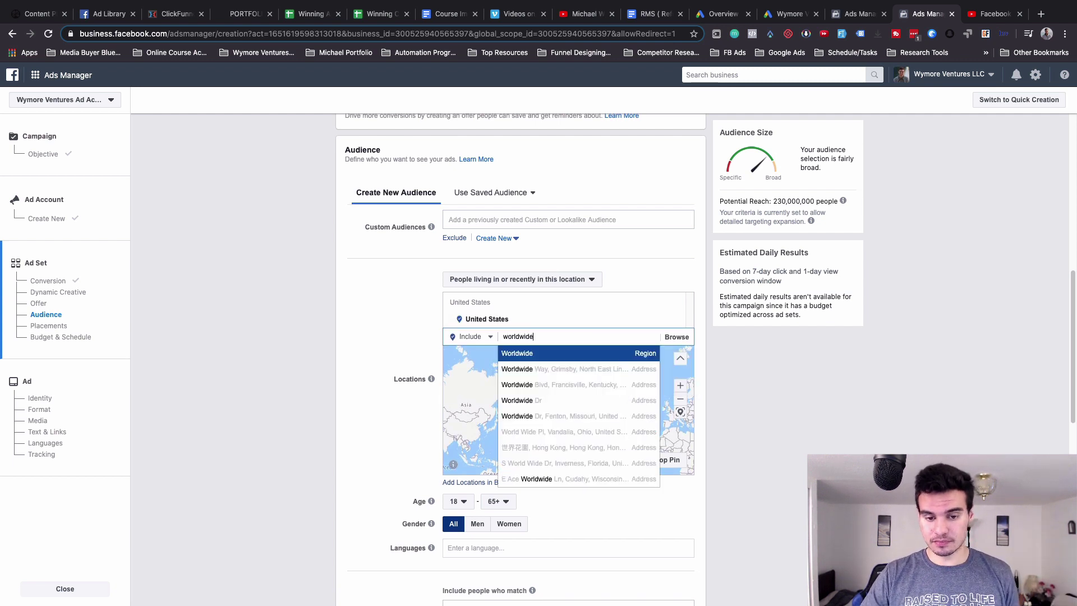
left_click(564, 353)
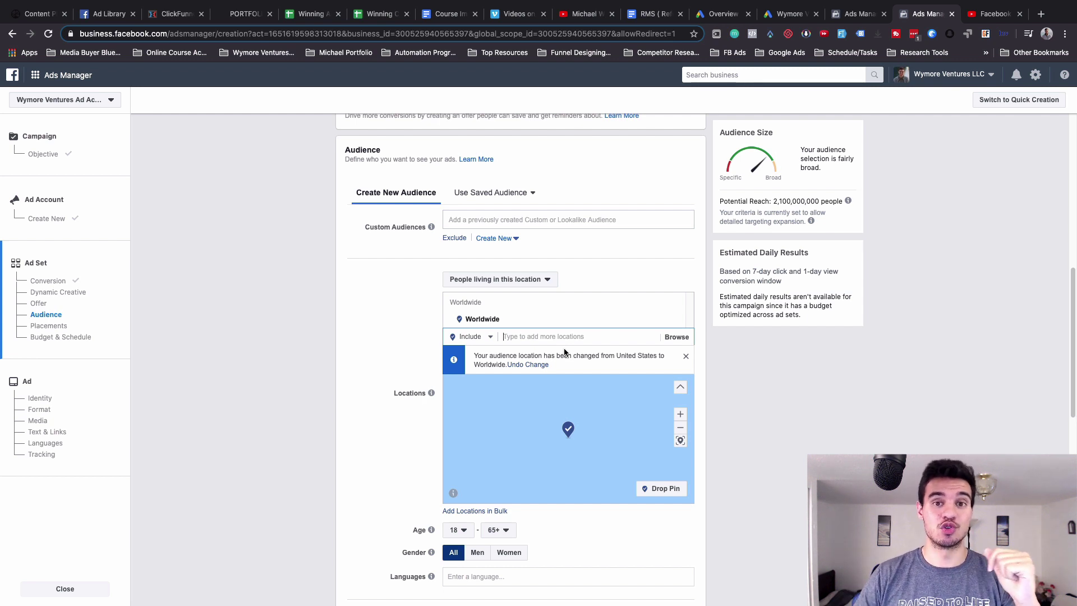
Set the audience's maximum age to 44
scroll(415, 293, "down", 4)
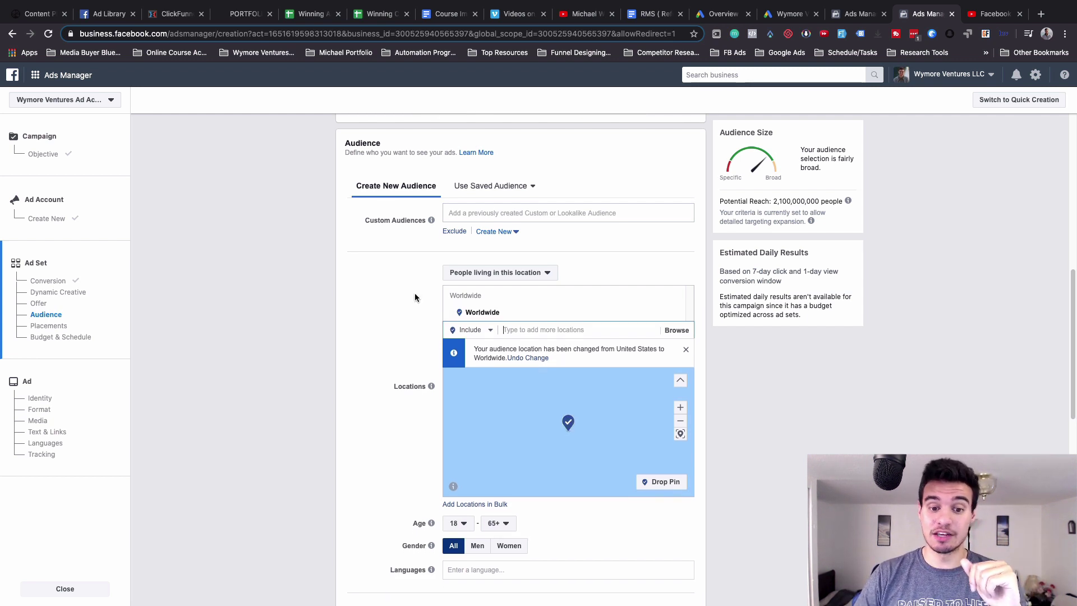
scroll(379, 288, "up", 6)
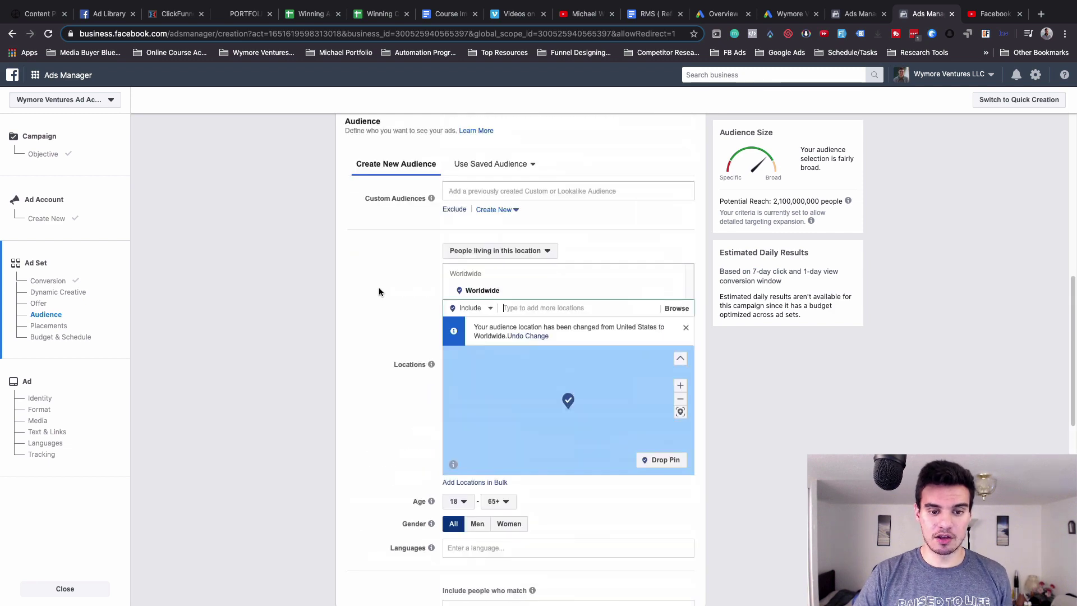
scroll(379, 288, "down", 2)
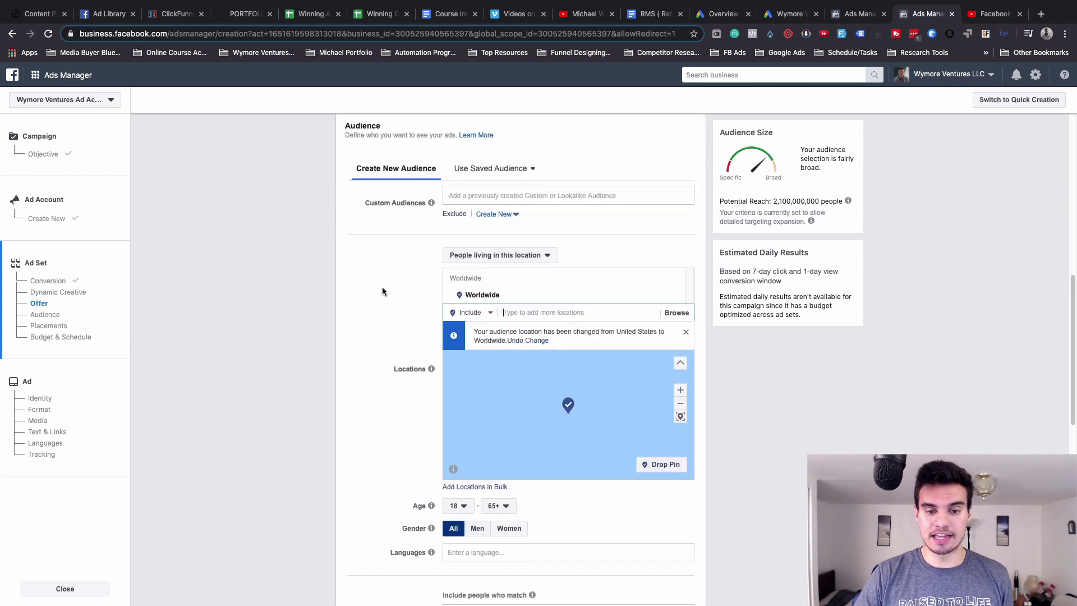
scroll(389, 253, "down", 2)
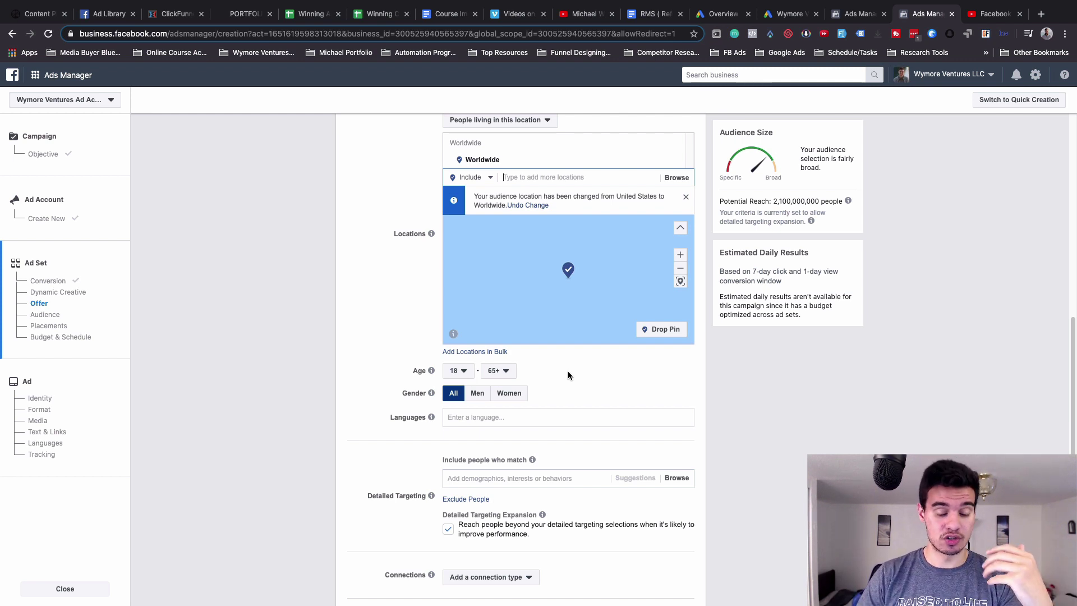
left_click(514, 374)
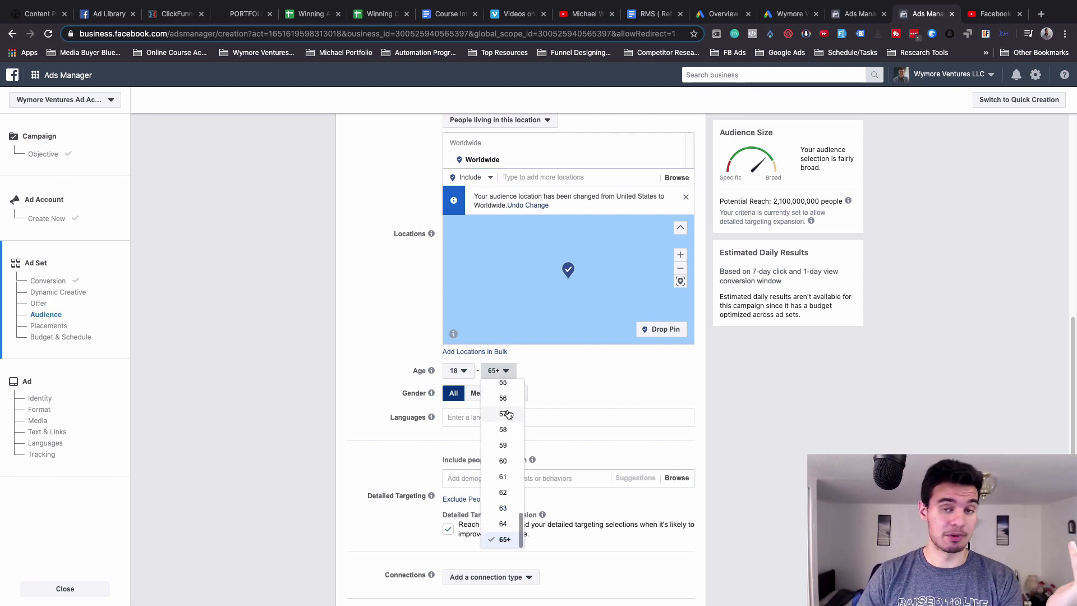
scroll(510, 418, "up", 3)
scroll(510, 421, "up", 3)
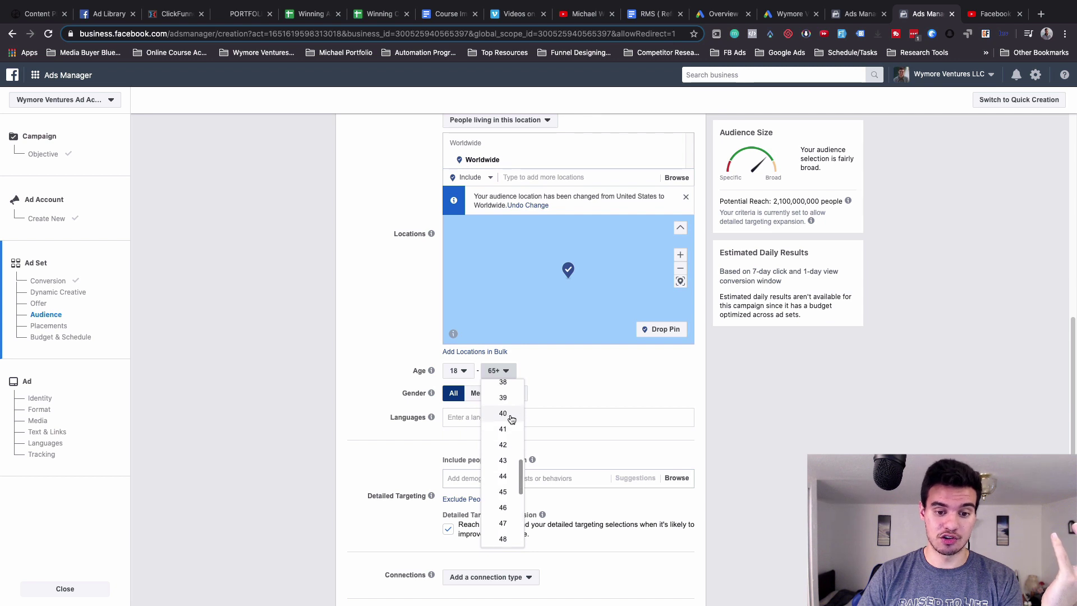
left_click(502, 476)
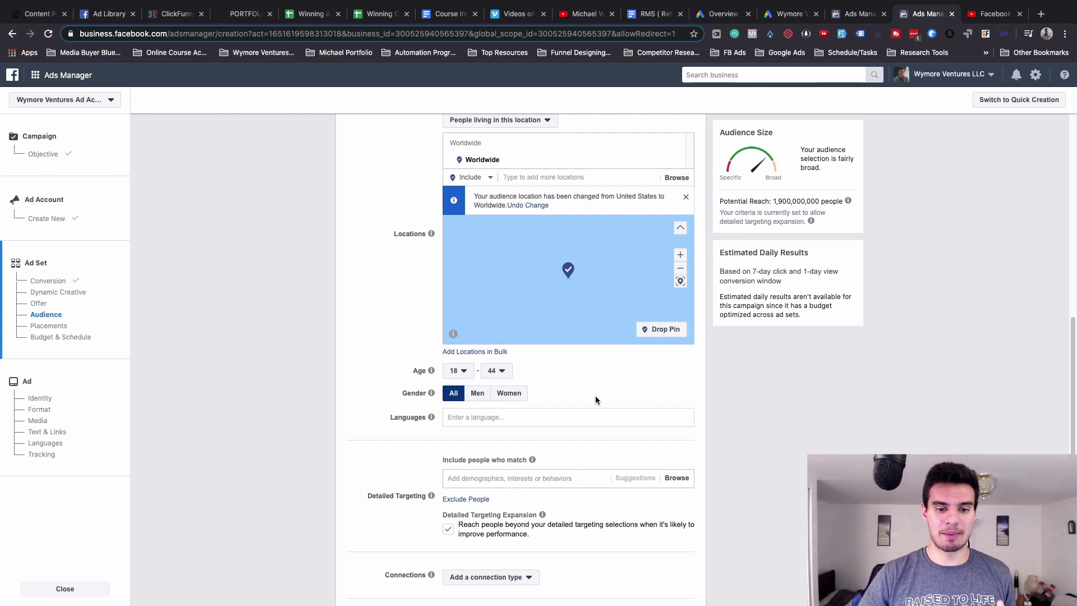
Check the audience's potential reach and its gender options
left_click_drag(774, 202, 842, 202)
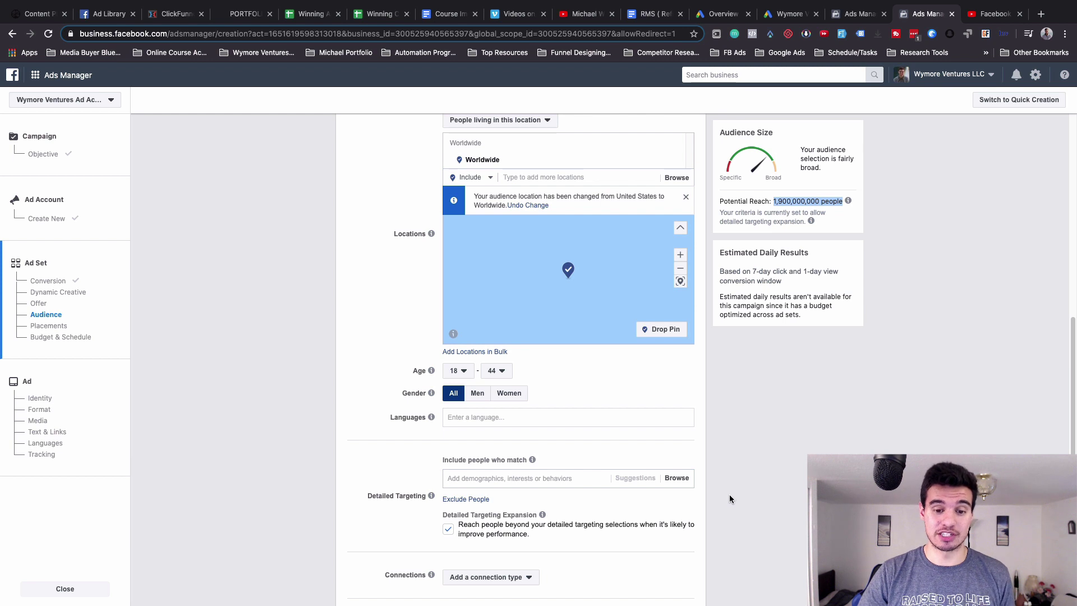
left_click(551, 387)
left_click(477, 399)
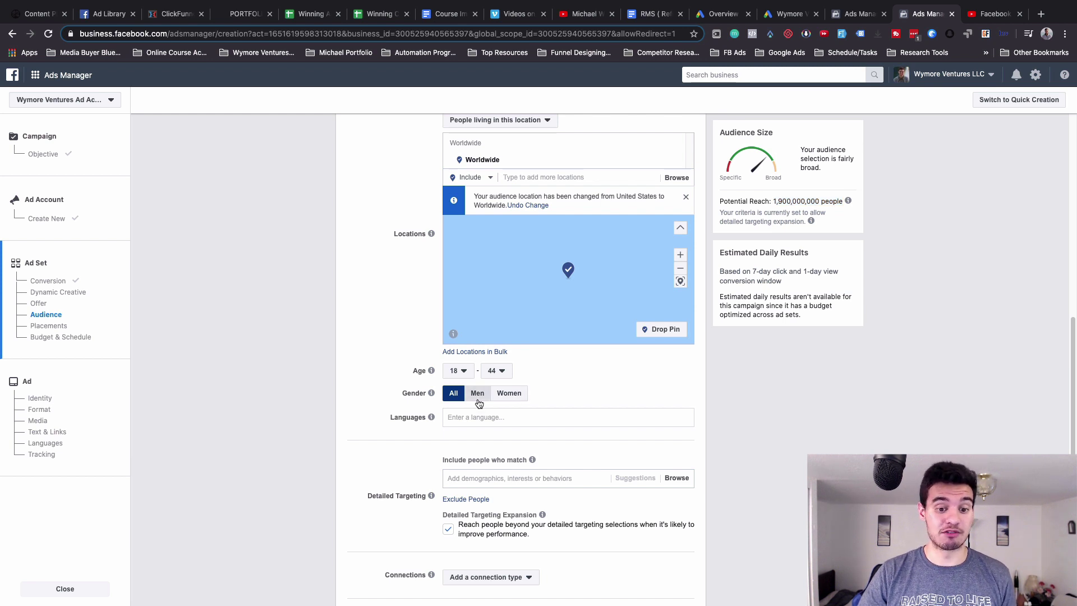
Compare the audience's potential reach for the Men and Women gender options, and set the gender back to All
triple_click(796, 200)
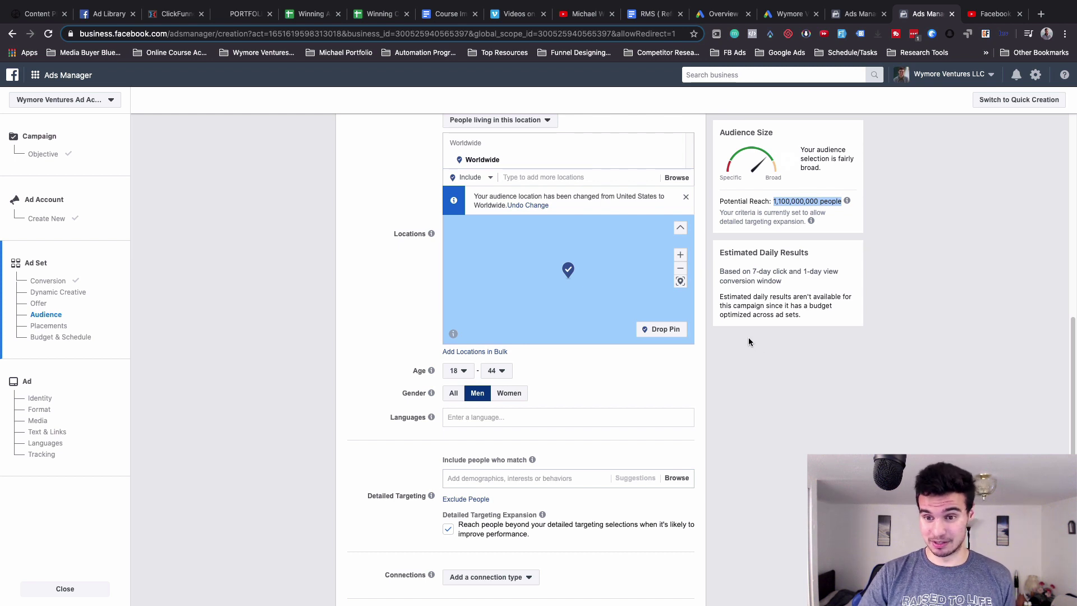
left_click(749, 339)
left_click(507, 393)
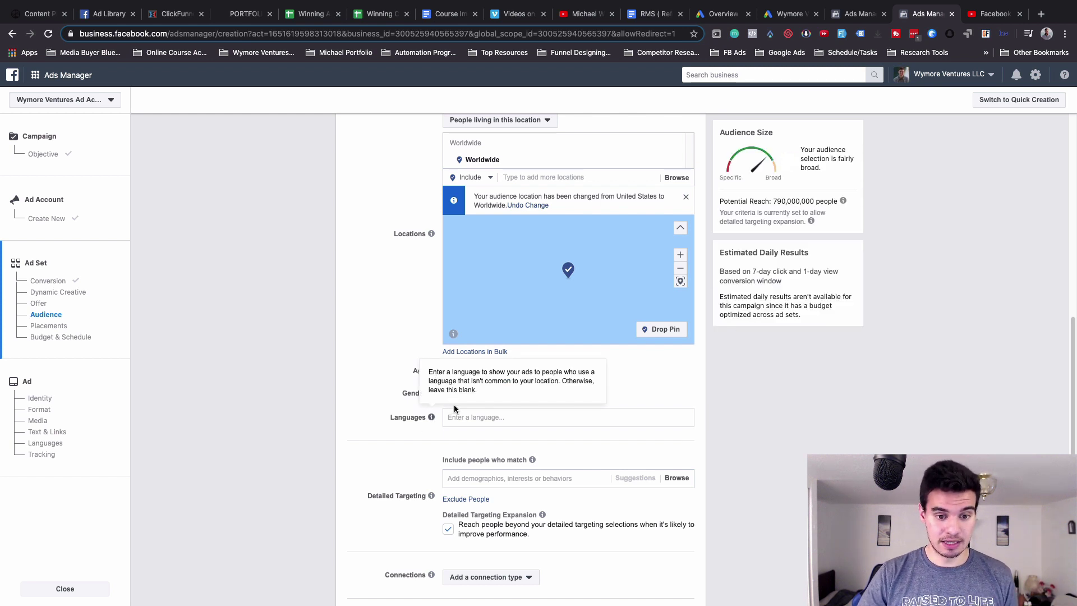
left_click(454, 395)
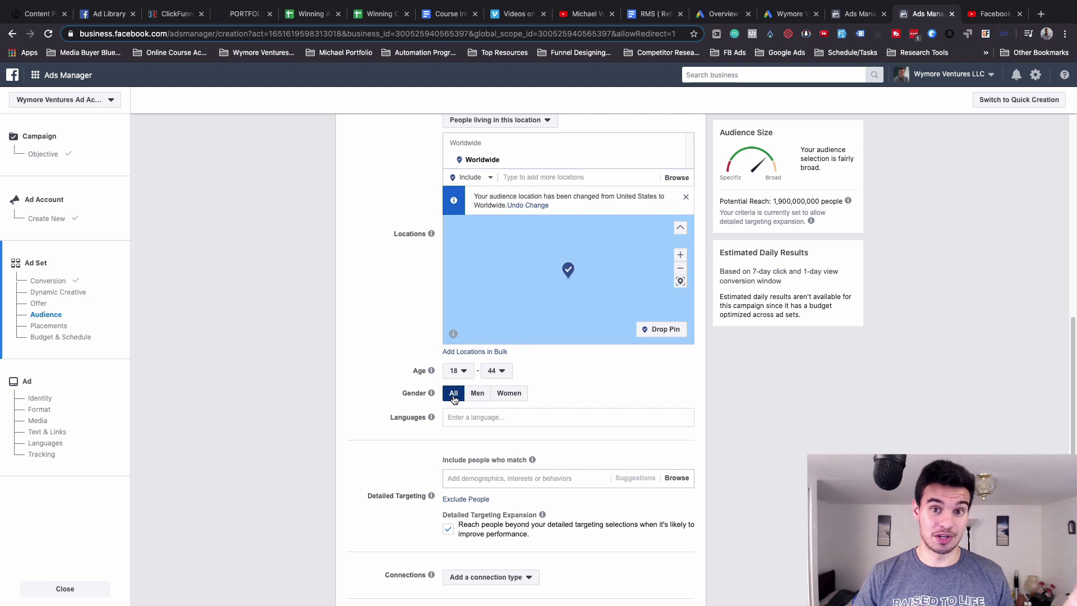
Add English (All) as the audience's language
scroll(543, 413, "down", 1)
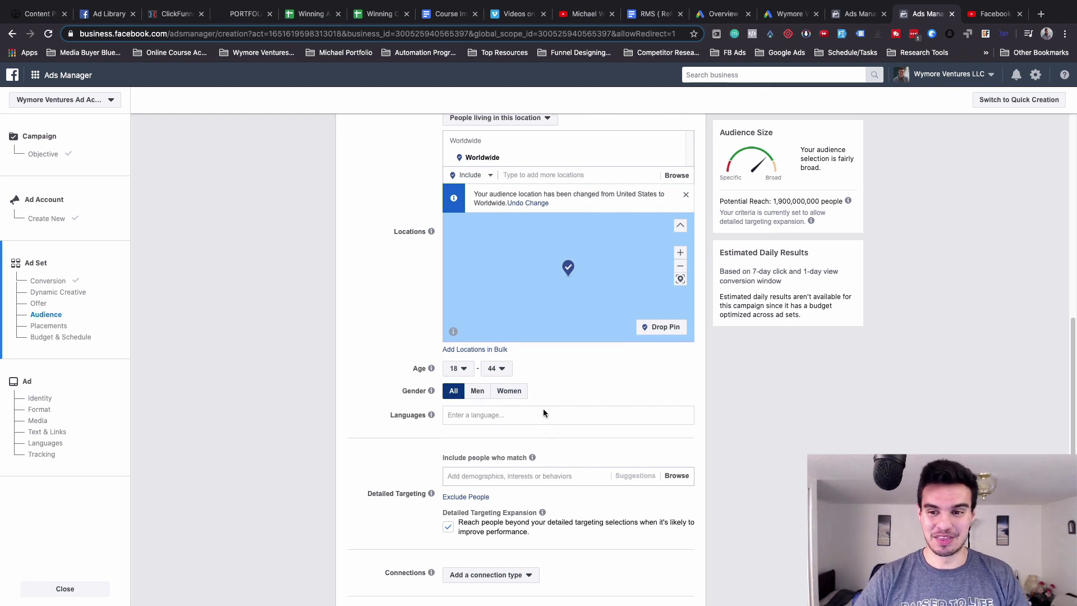
scroll(394, 456, "down", 2)
left_click(481, 396)
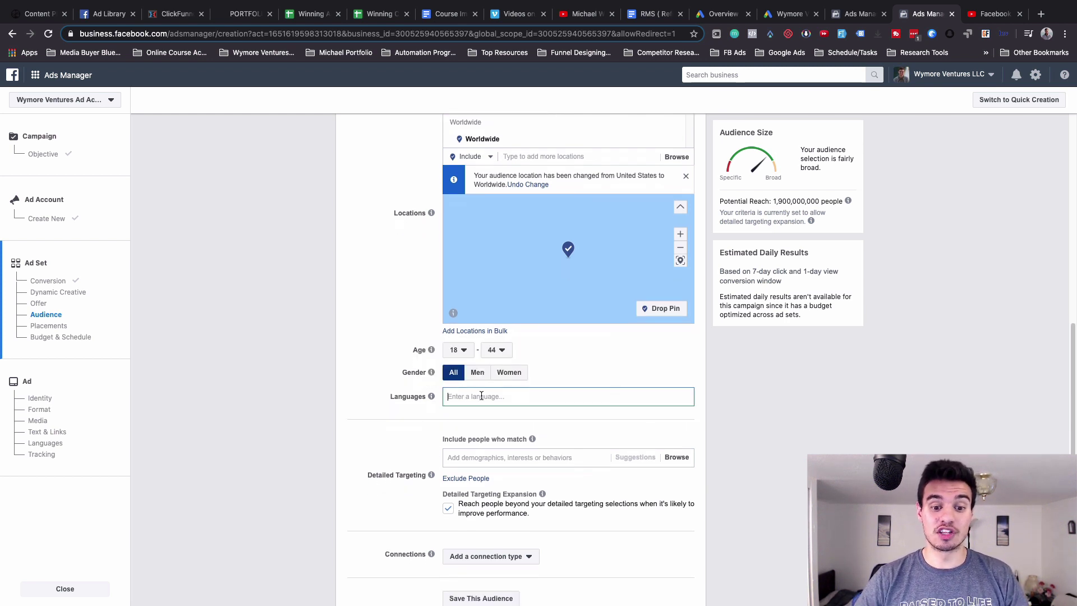
type("english")
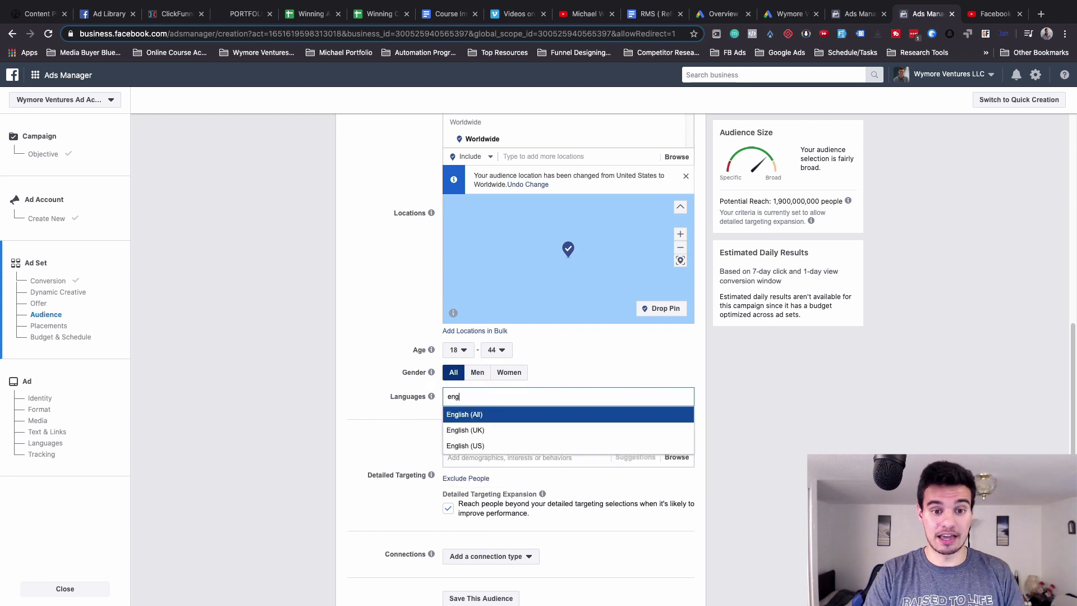
left_click(493, 415)
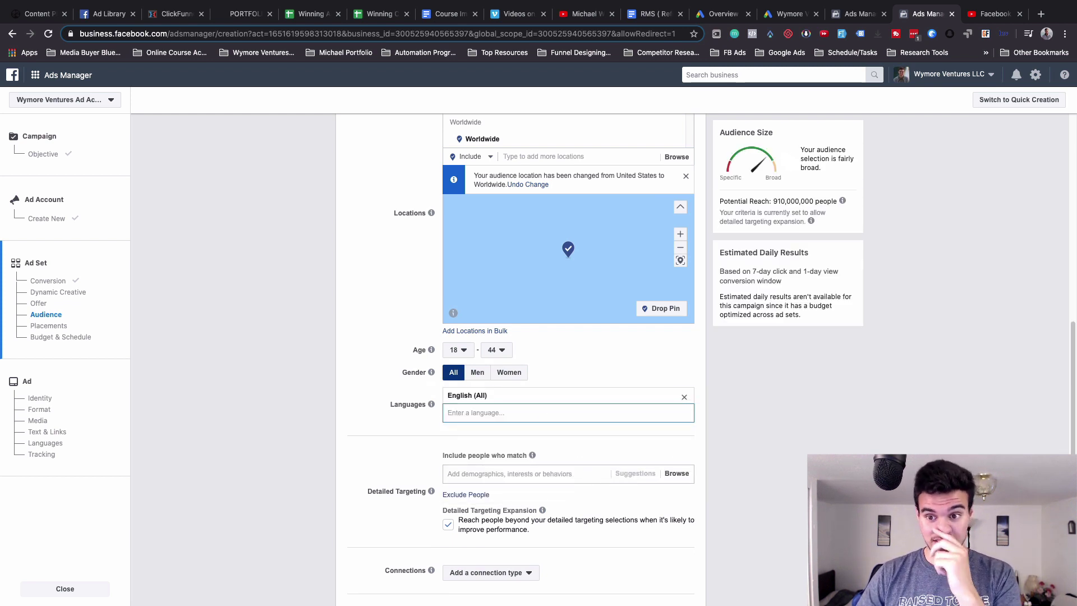
Turn off Detailed Targeting Expansion for the audience
scroll(379, 343, "down", 2)
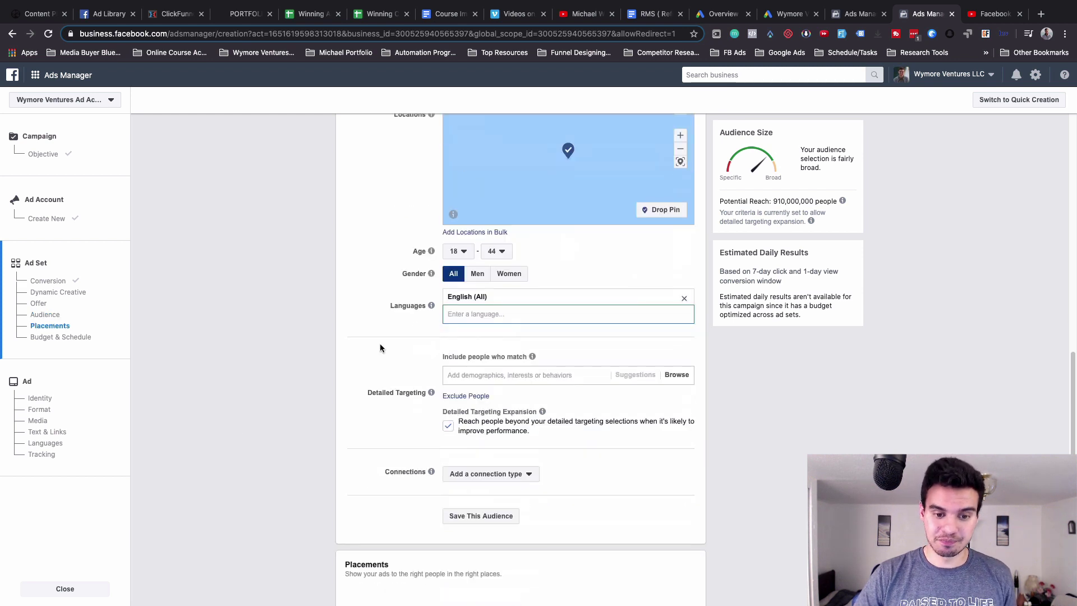
scroll(401, 332, "down", 1)
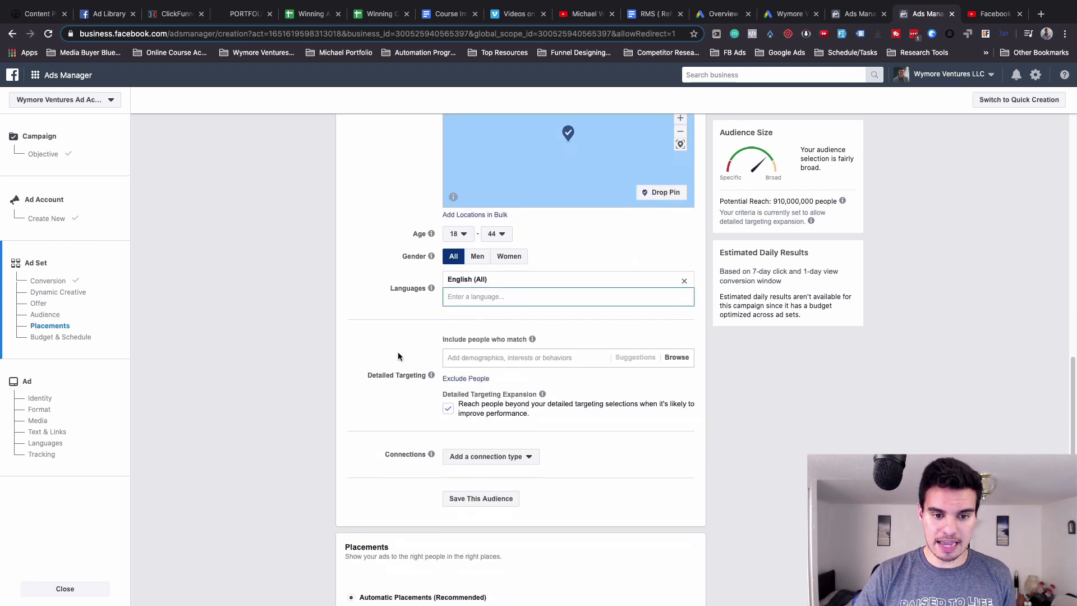
left_click(453, 402)
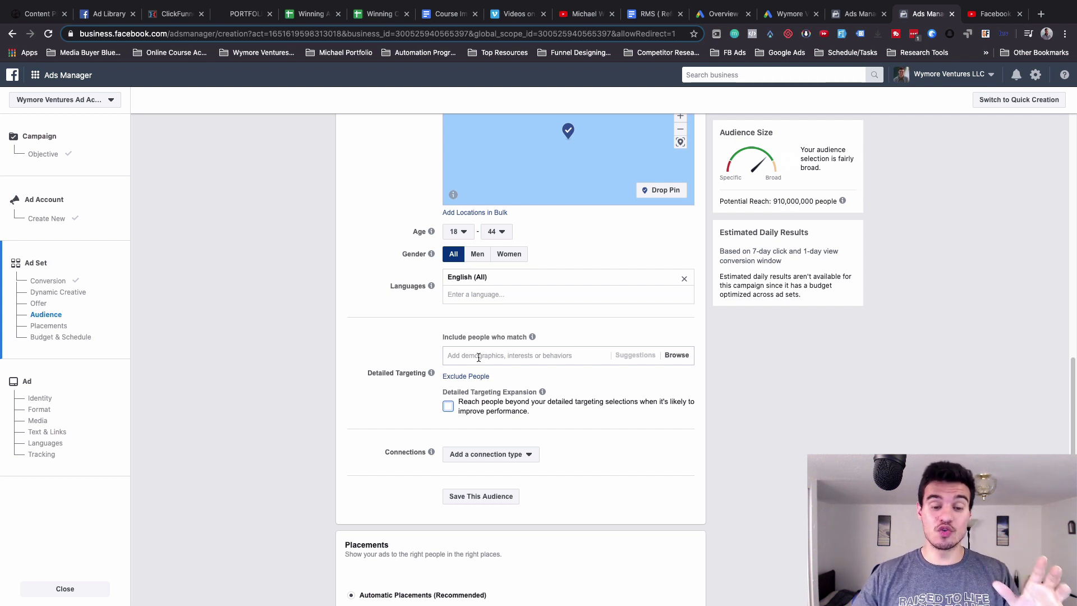
Search the detailed targeting for "dog" and add the Dogs interest
scroll(367, 337, "down", 2)
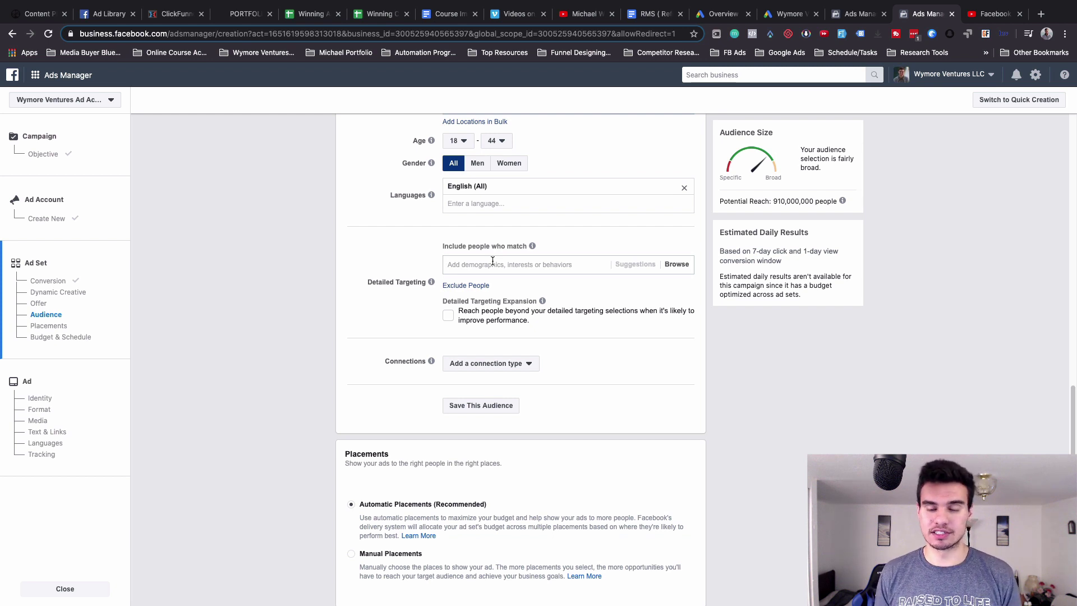
left_click(492, 261)
type("dog")
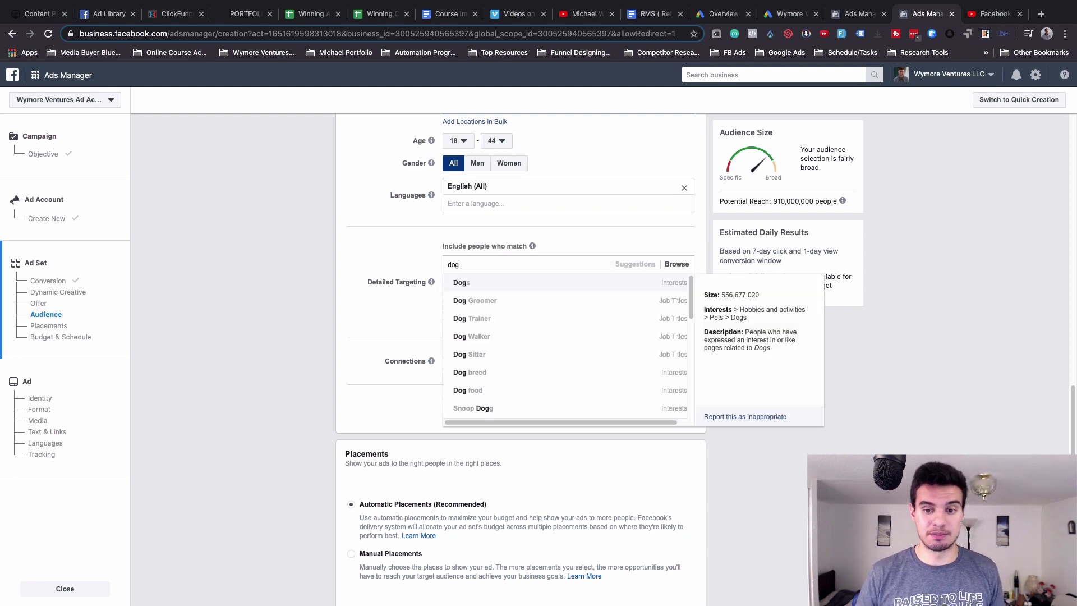
left_click(502, 288)
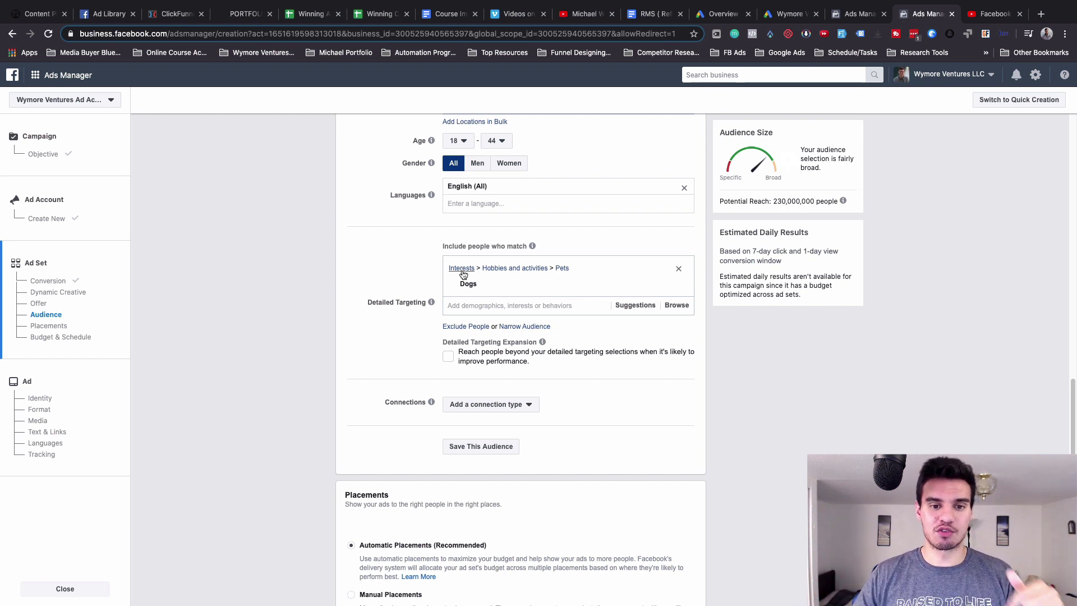
Search the detailed targeting for a "dog cloths" interest
left_click(516, 303)
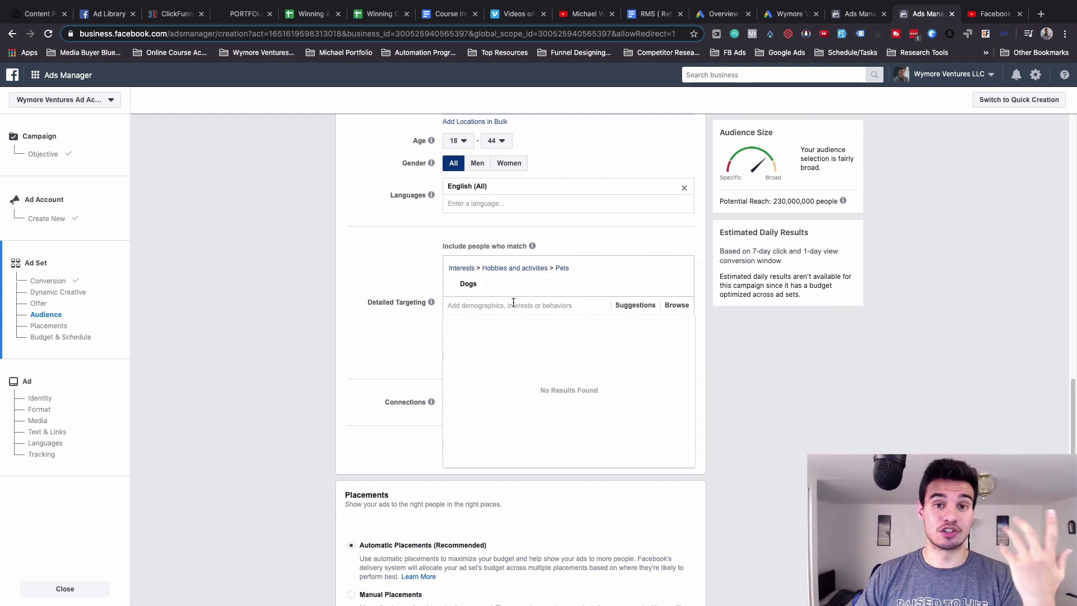
type("dog")
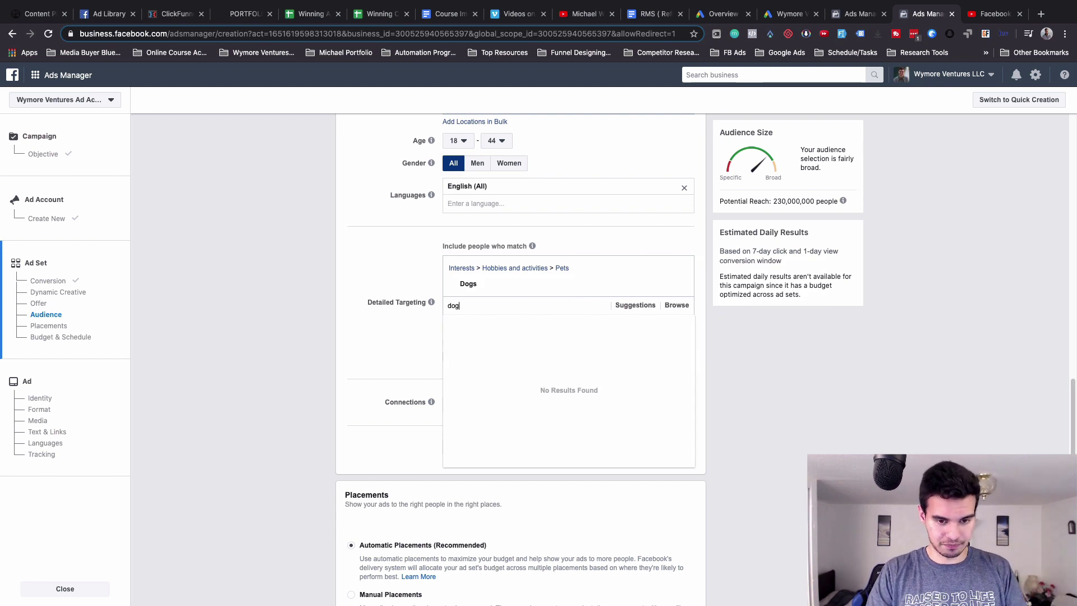
type(" cloths")
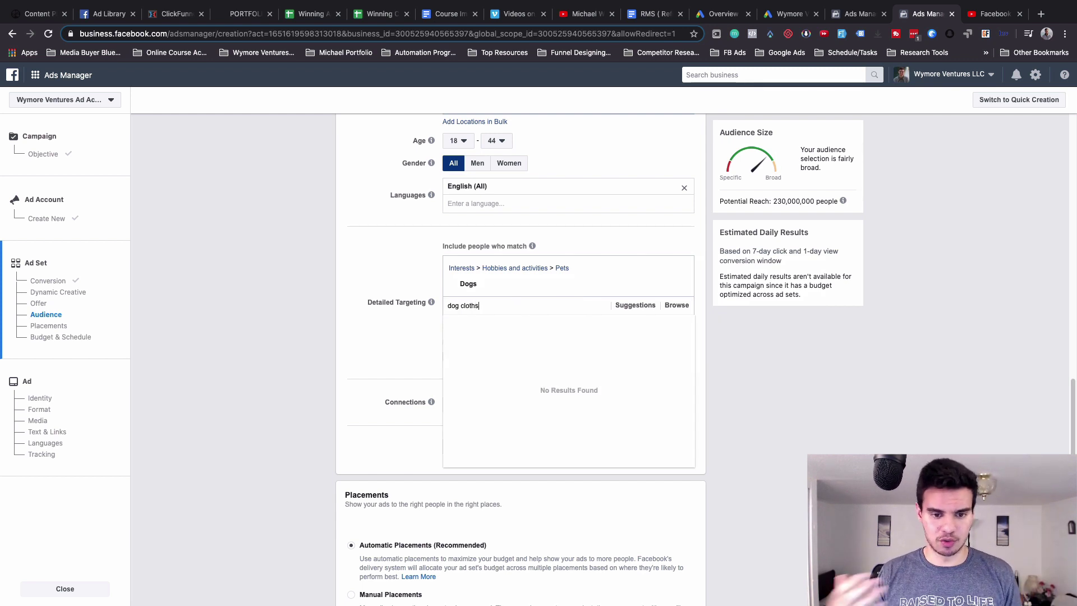
left_click(502, 299)
Search the detailed targeting for "dogs", add the Dogs Lovers interest, and remove the broader Dogs interest
double_click(506, 305)
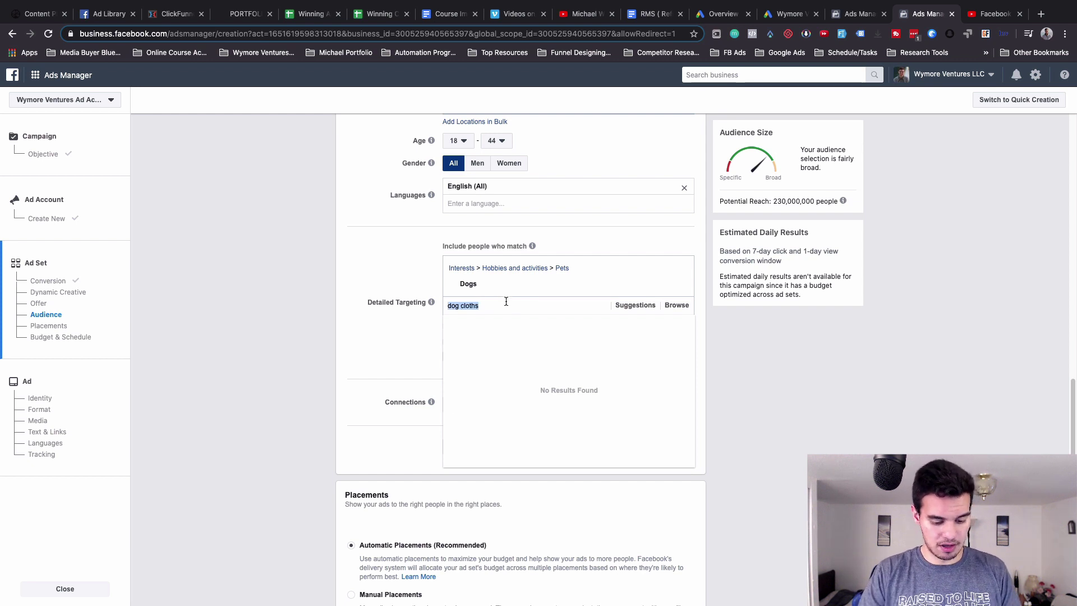
type("dogs")
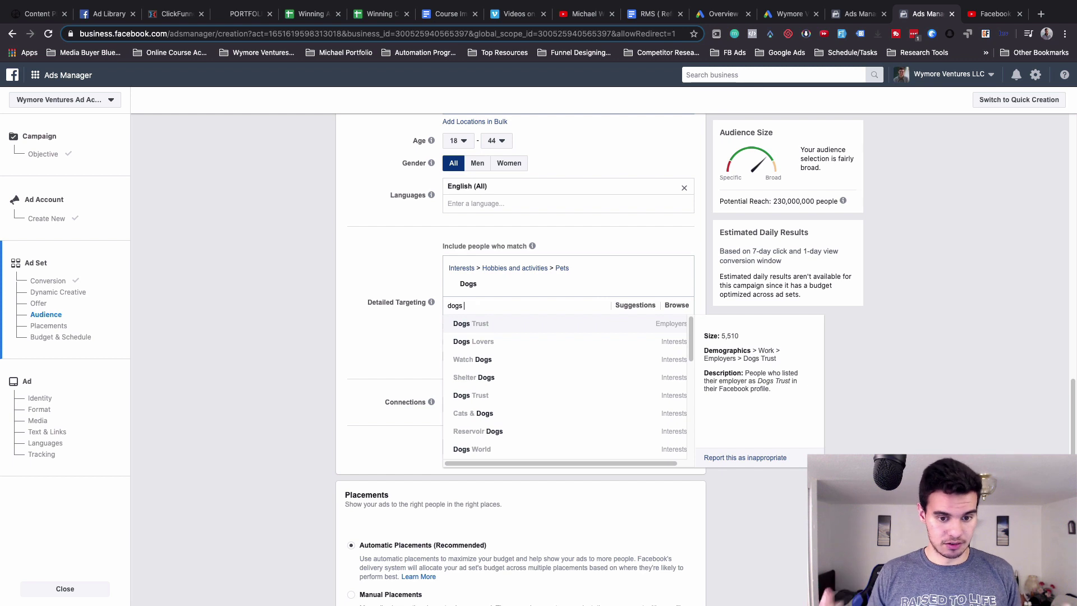
left_click(504, 345)
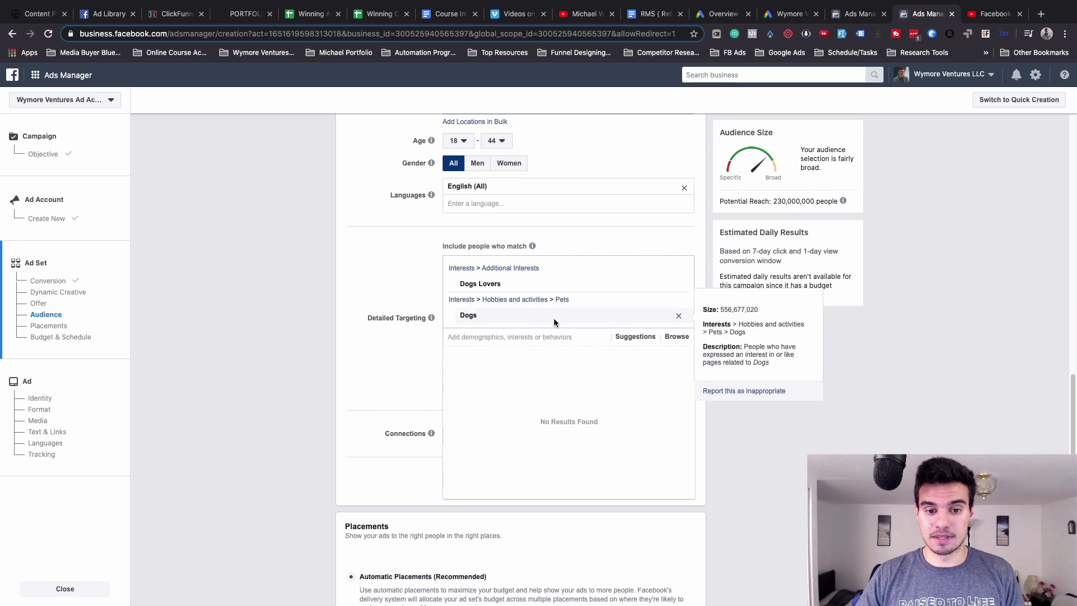
left_click(679, 315)
Add the suggested interest Pets at Home to the detailed targeting and look through the other suggested interests
left_click(652, 309)
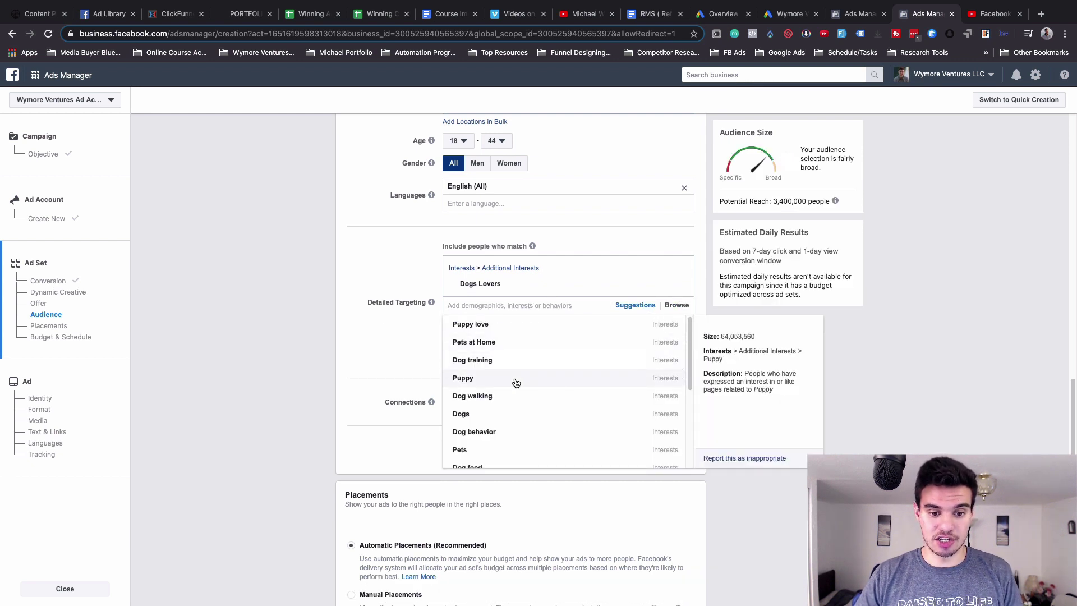
left_click(507, 350)
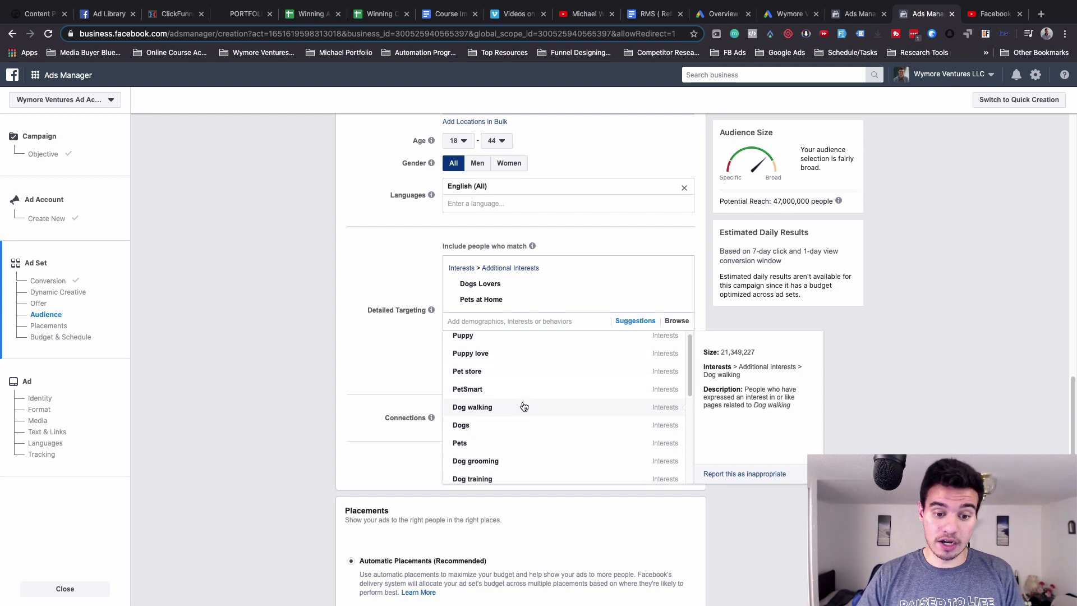
scroll(524, 406, "down", 2)
scroll(514, 417, "down", 1)
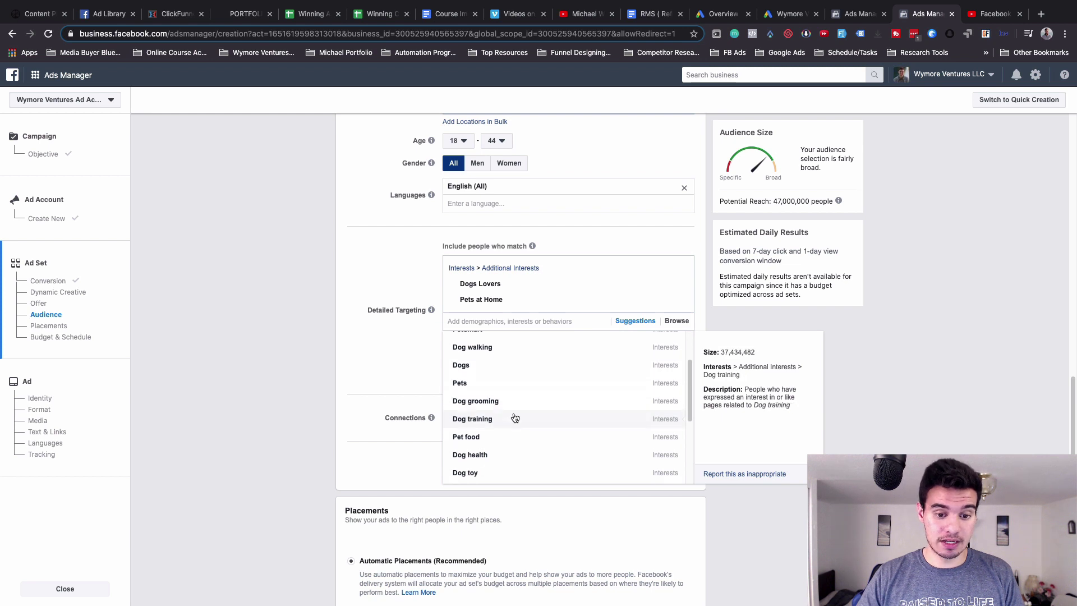
scroll(518, 420, "down", 5)
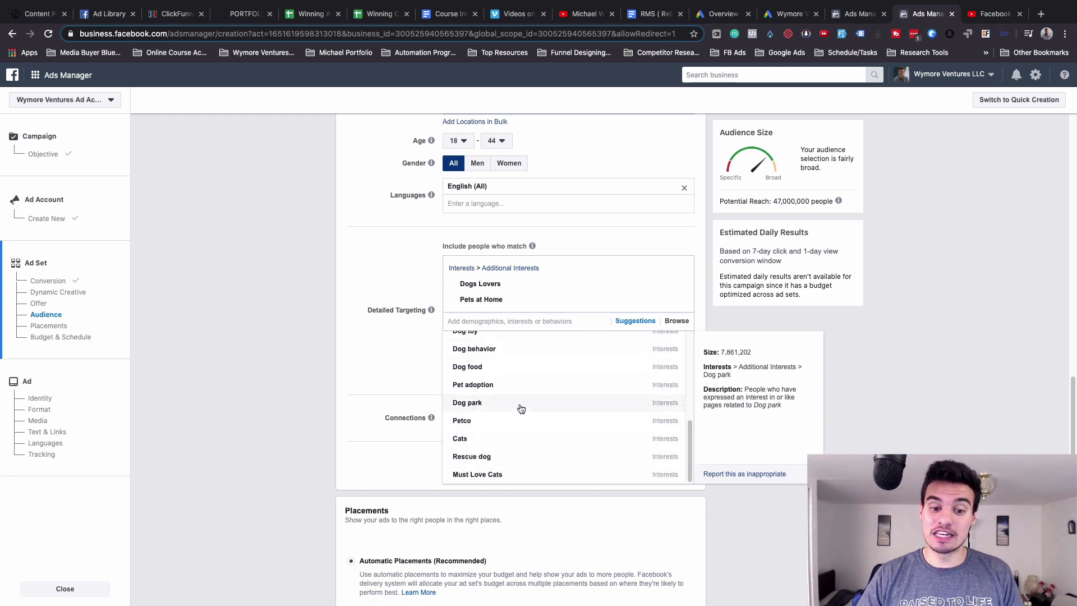
scroll(518, 409, "up", 5)
left_click(421, 344)
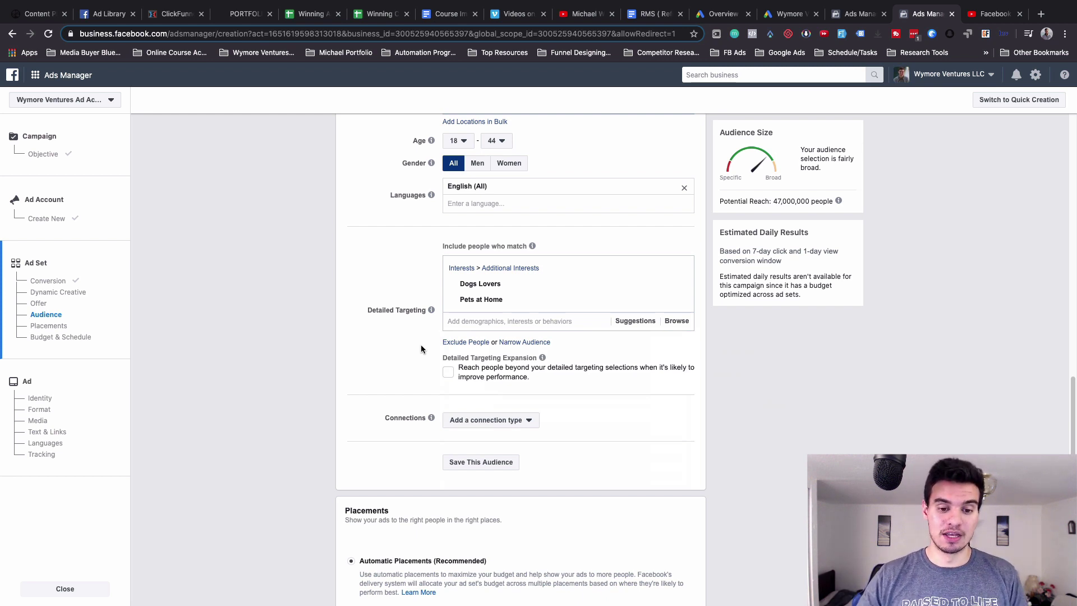
Review the ad set's conversion, dynamic creative, offer, location and audience settings
scroll(413, 344, "down", 1)
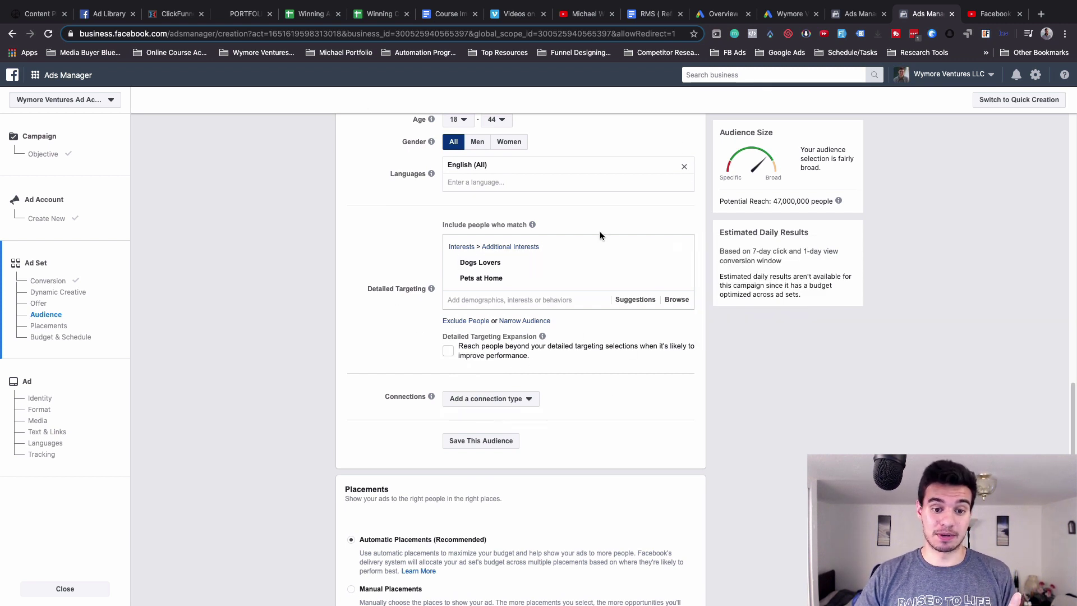
scroll(580, 225, "up", 1)
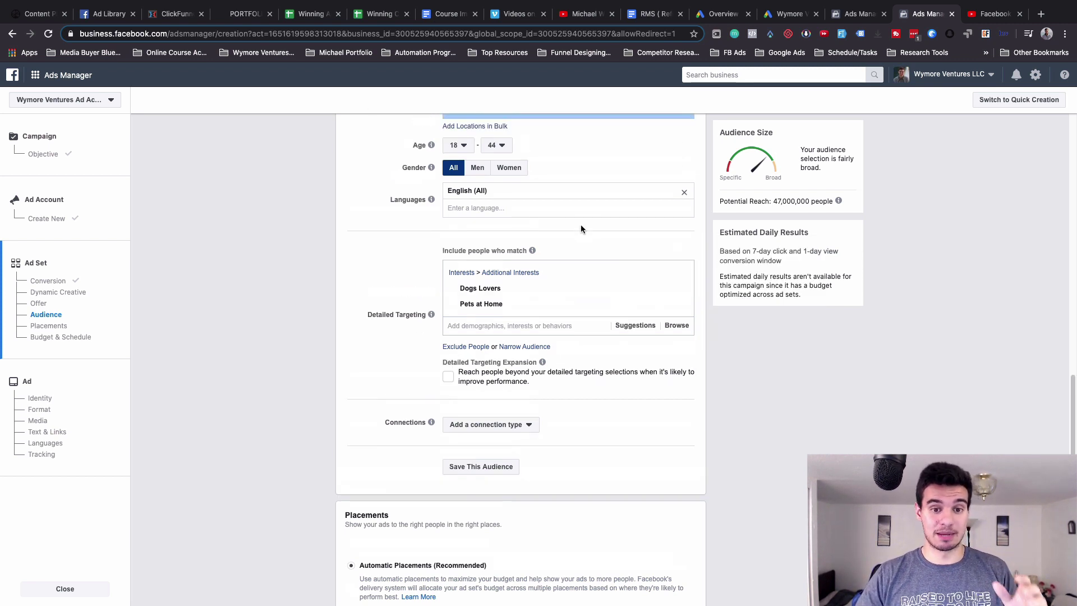
scroll(382, 251, "up", 4)
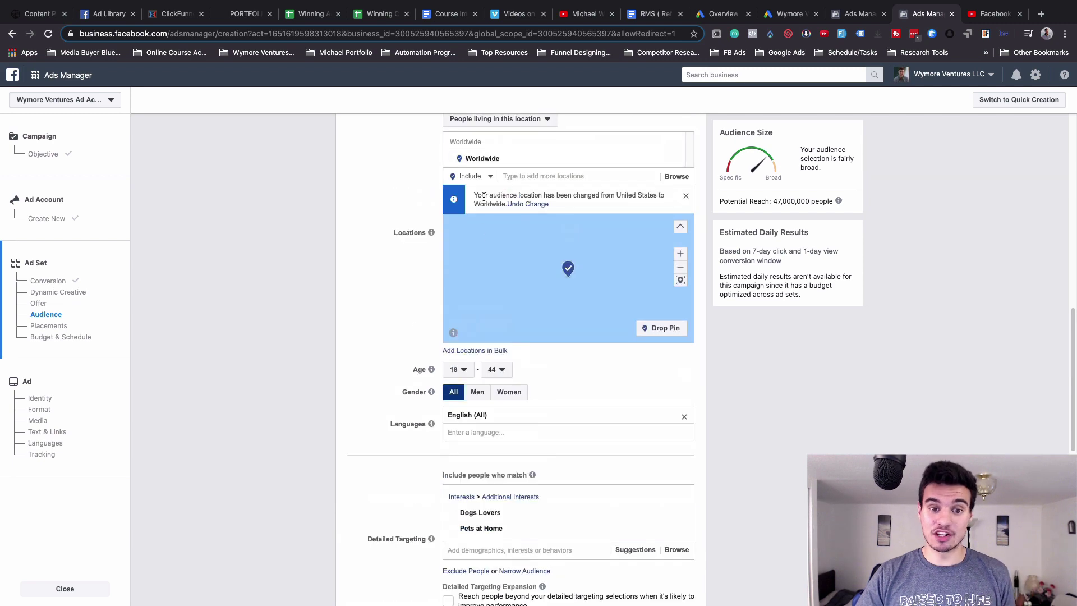
scroll(426, 199, "up", 4)
scroll(463, 396, "up", 8)
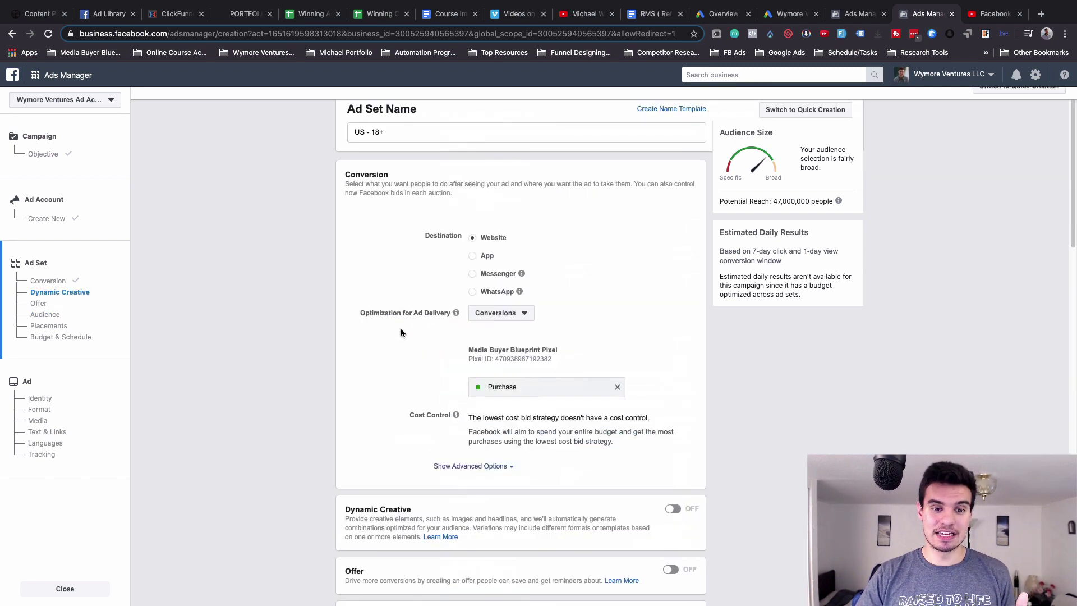
scroll(355, 338, "down", 5)
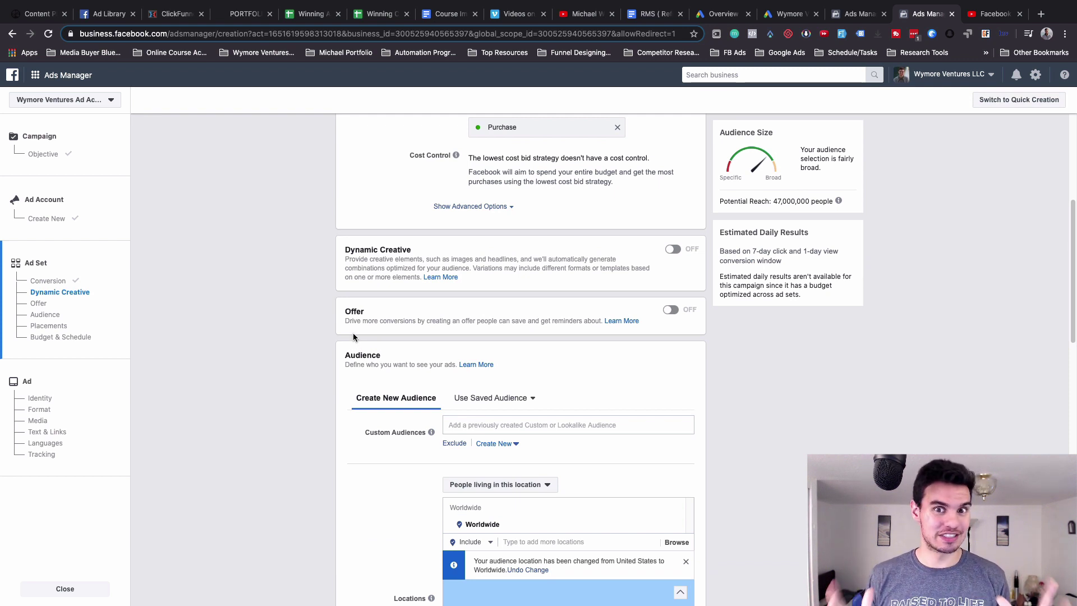
scroll(319, 316, "down", 2)
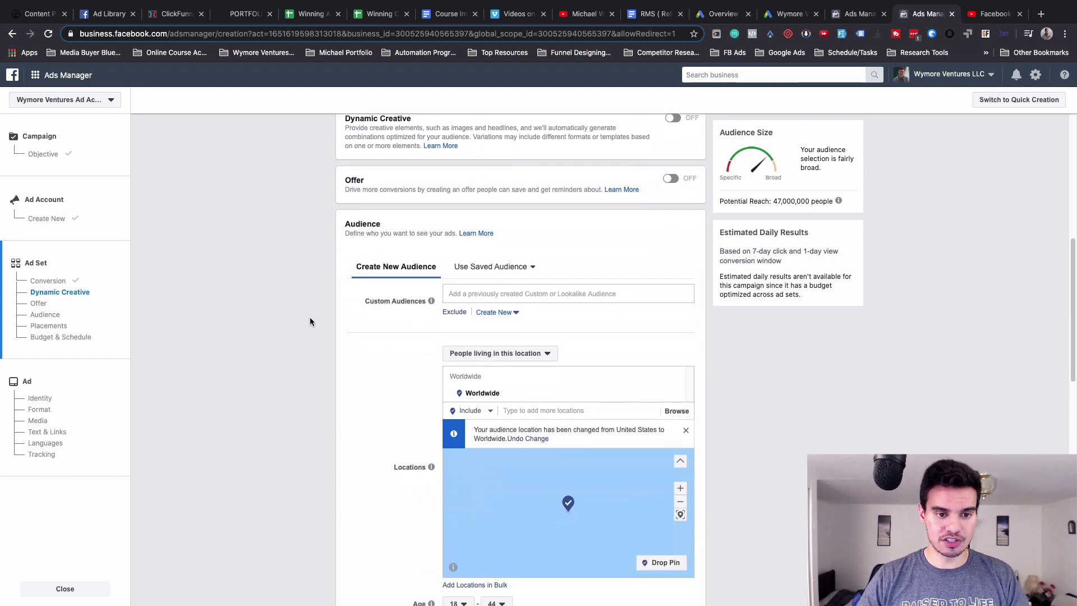
scroll(310, 322, "up", 5)
Examine the devices, platforms and placements offered under Manual Placements, and switch back to Automatic Placements (Recommended)
scroll(310, 318, "down", 15)
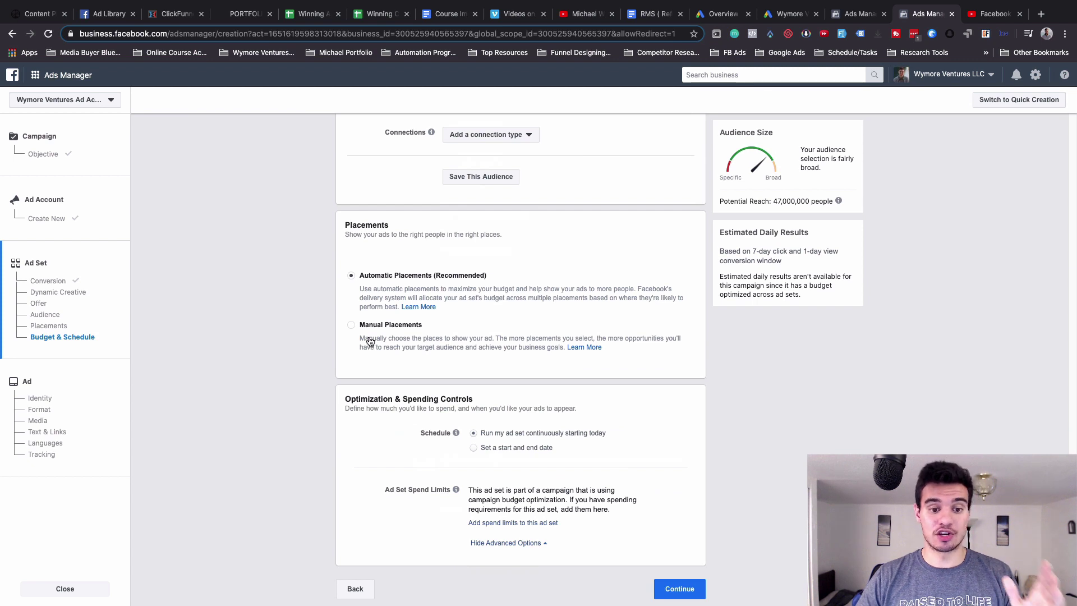
left_click(367, 339)
scroll(248, 338, "down", 4)
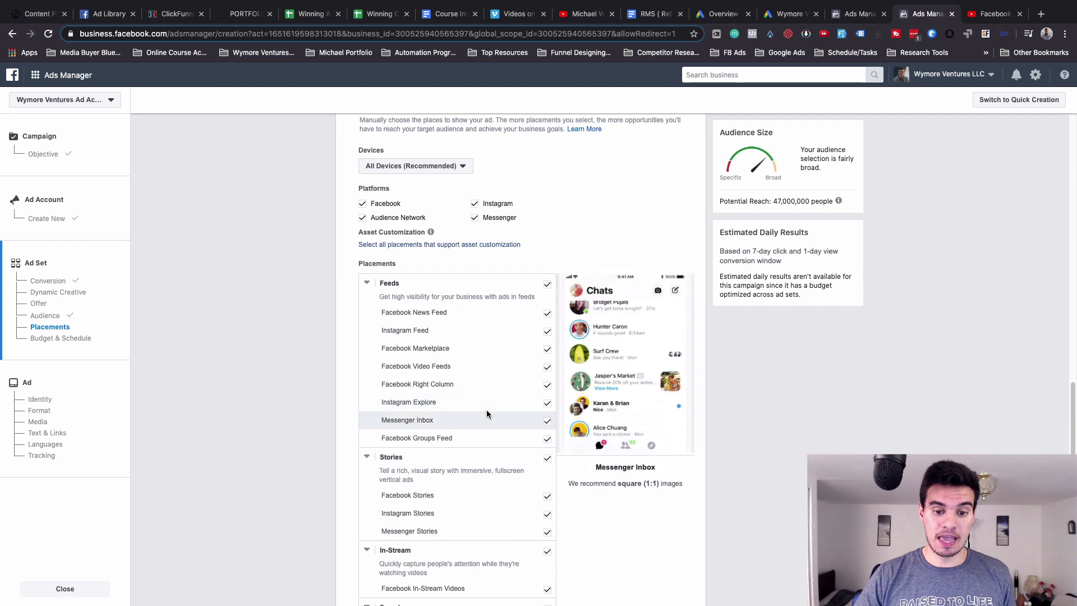
scroll(426, 265, "up", 2)
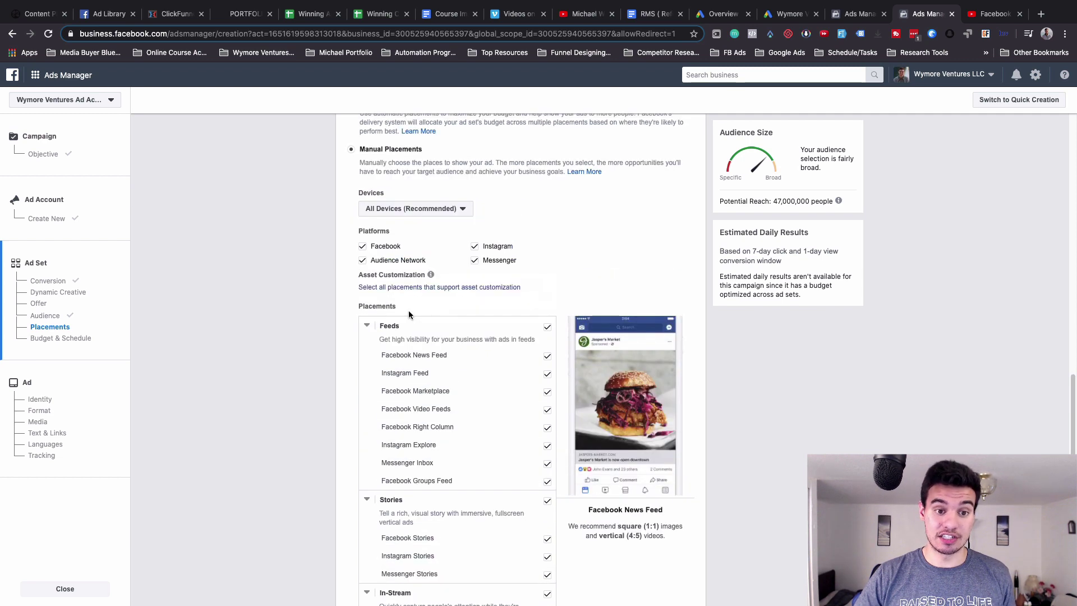
scroll(379, 223, "up", 1)
left_click(351, 185)
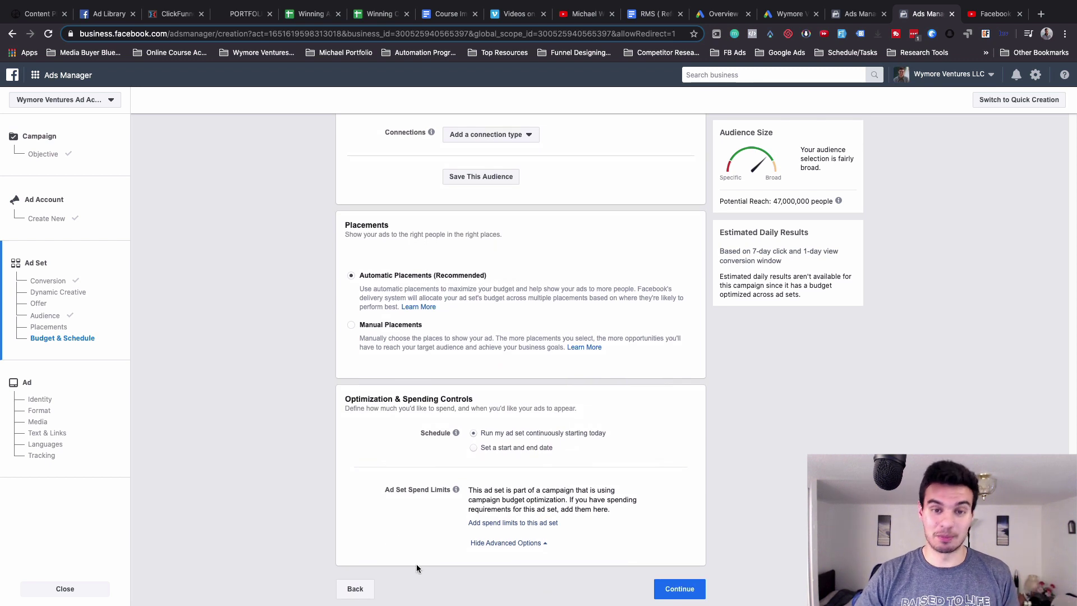
scroll(367, 422, "up", 1)
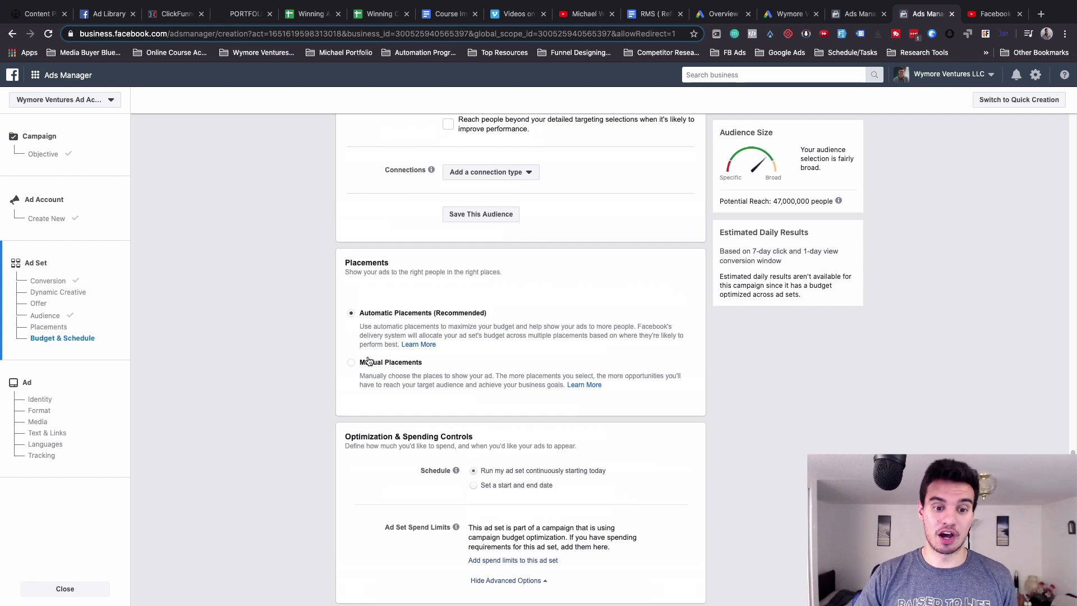
Keep the ad set running continuously, continue to the ad setup, and review its identity, format and media options
scroll(505, 448, "down", 1)
left_click(681, 587)
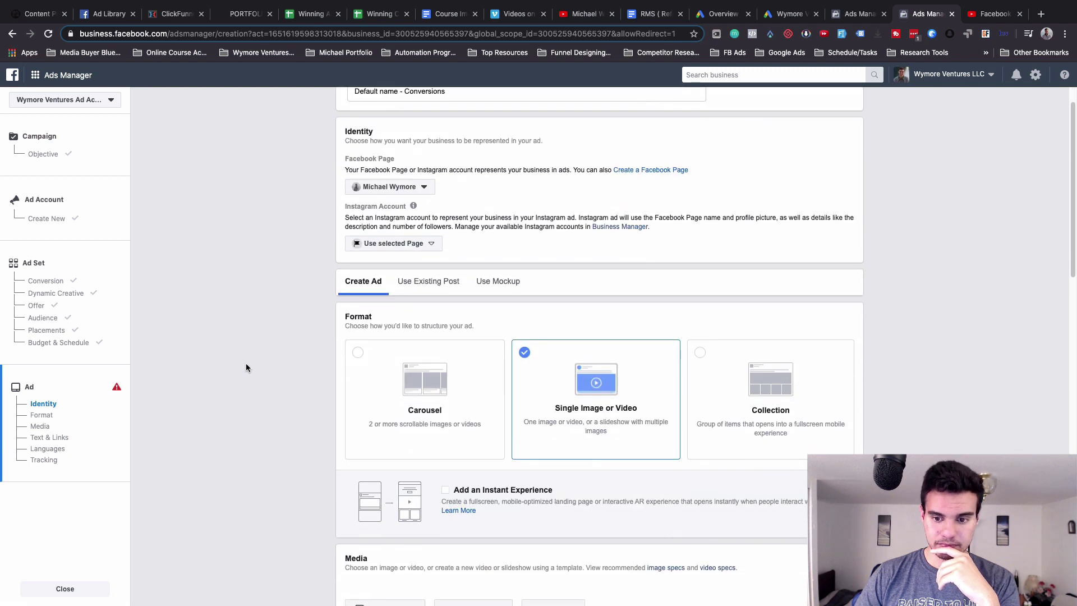
scroll(245, 362, "down", 3)
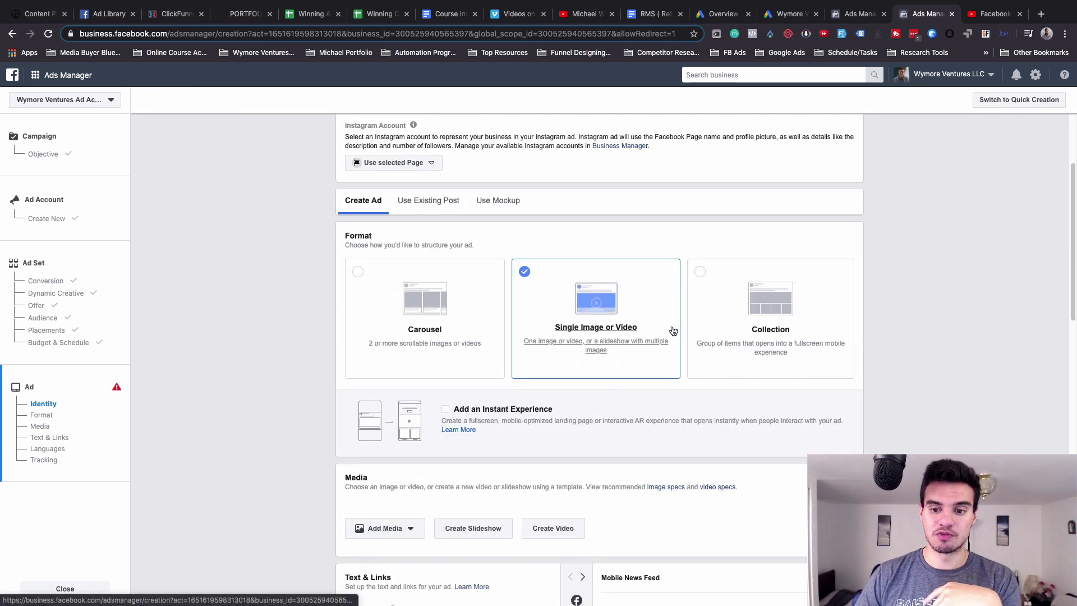
scroll(240, 344, "down", 1)
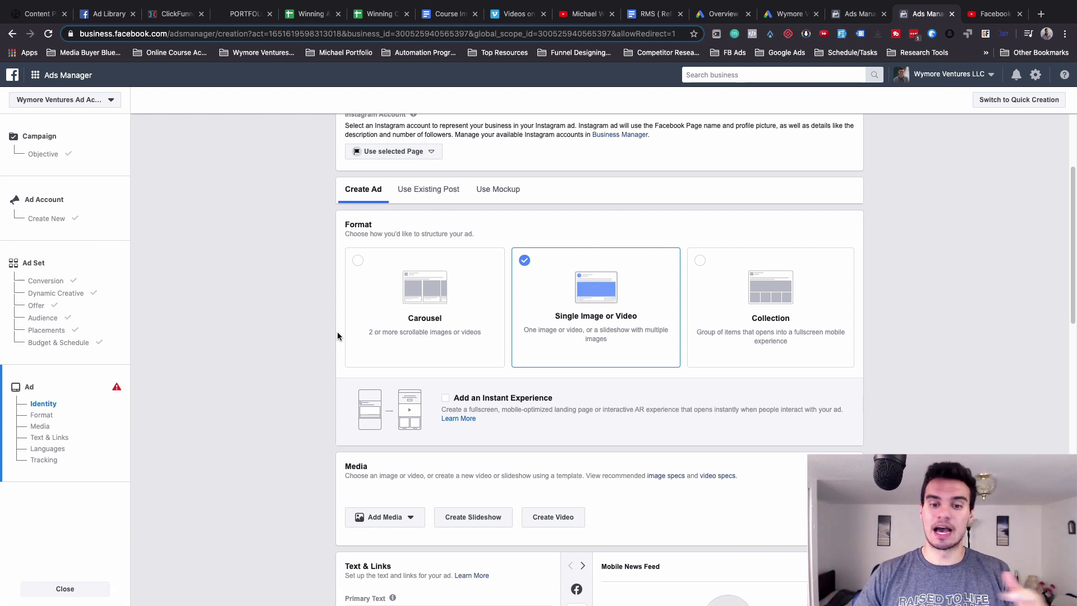
scroll(265, 351, "down", 1)
scroll(264, 346, "down", 6)
scroll(265, 346, "up", 4)
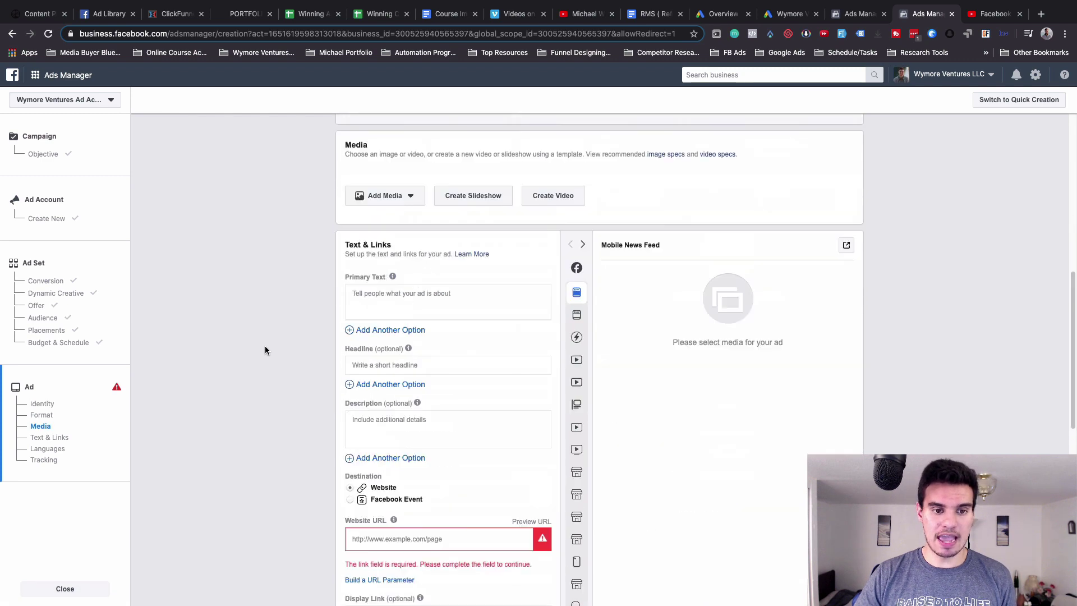
Upload the image Portrait Crop.jpg from the computer and use it as the ad's media
left_click(415, 371)
scroll(234, 382, "down", 4)
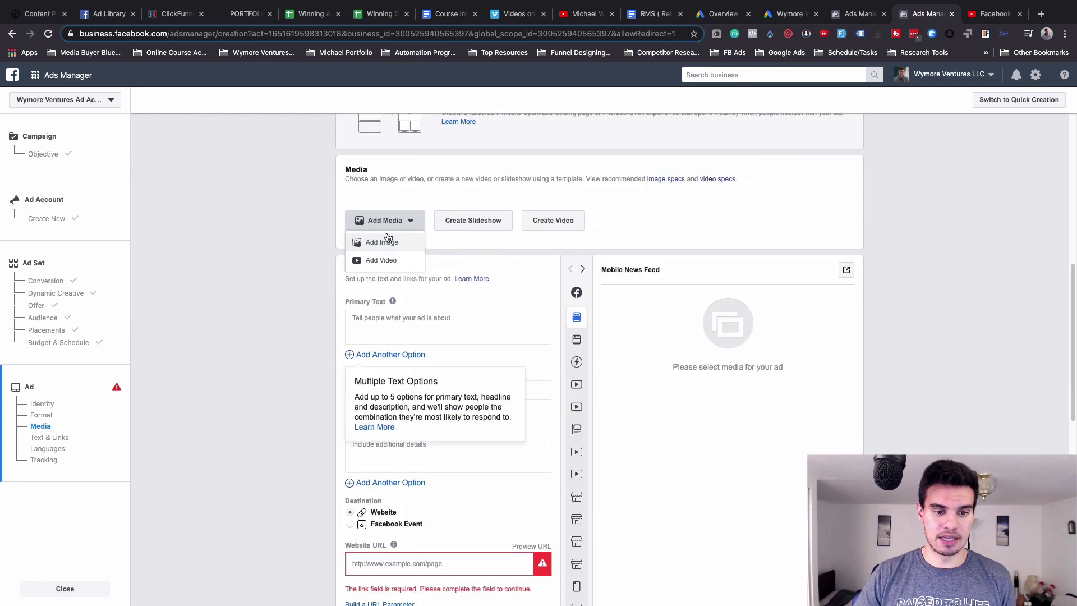
left_click(400, 244)
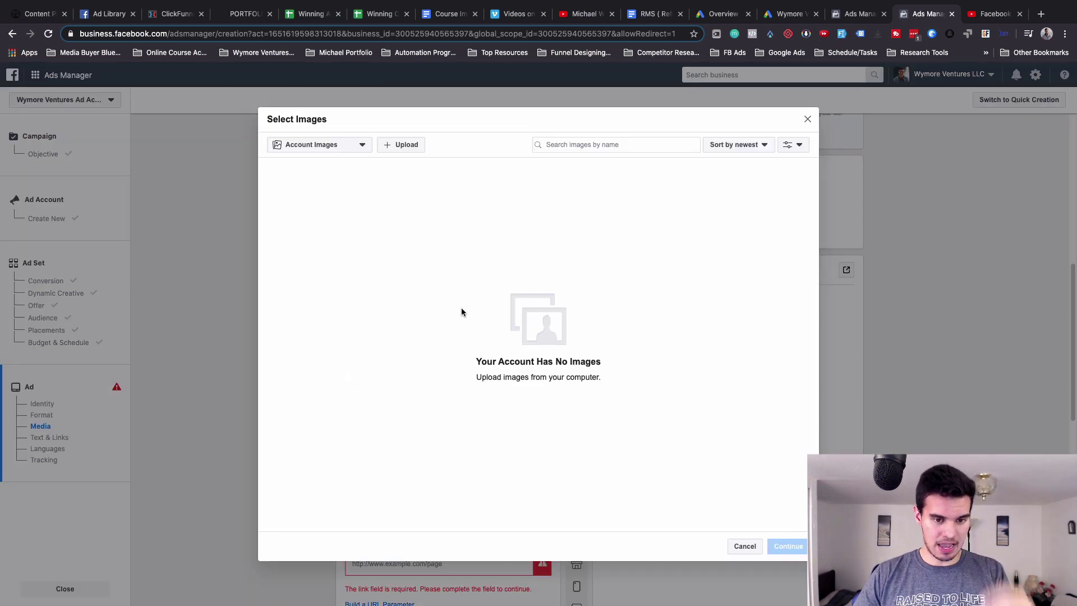
left_click(395, 151)
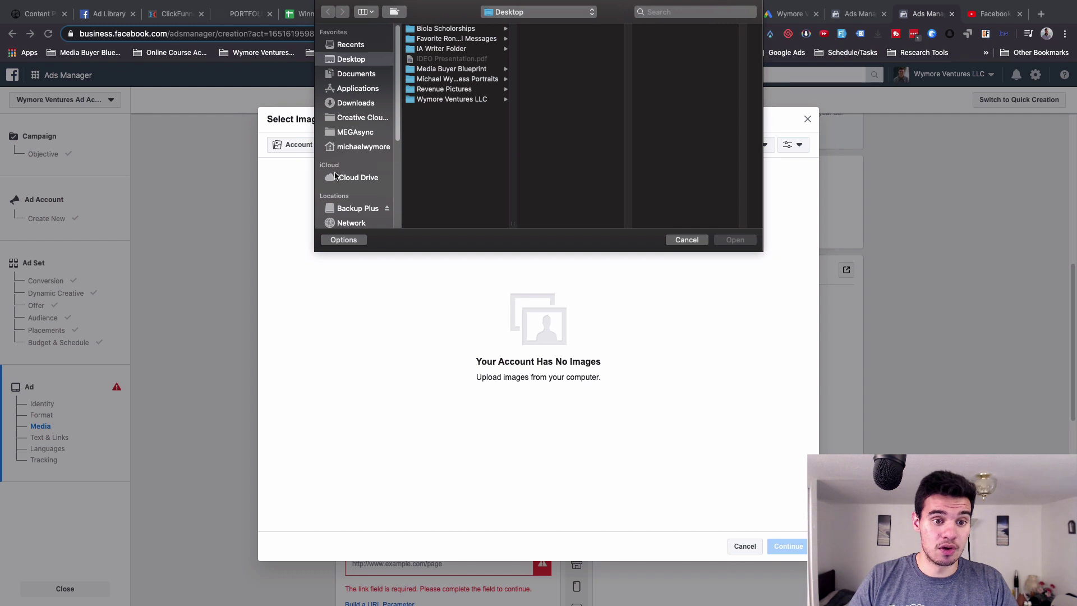
scroll(331, 171, "down", 2)
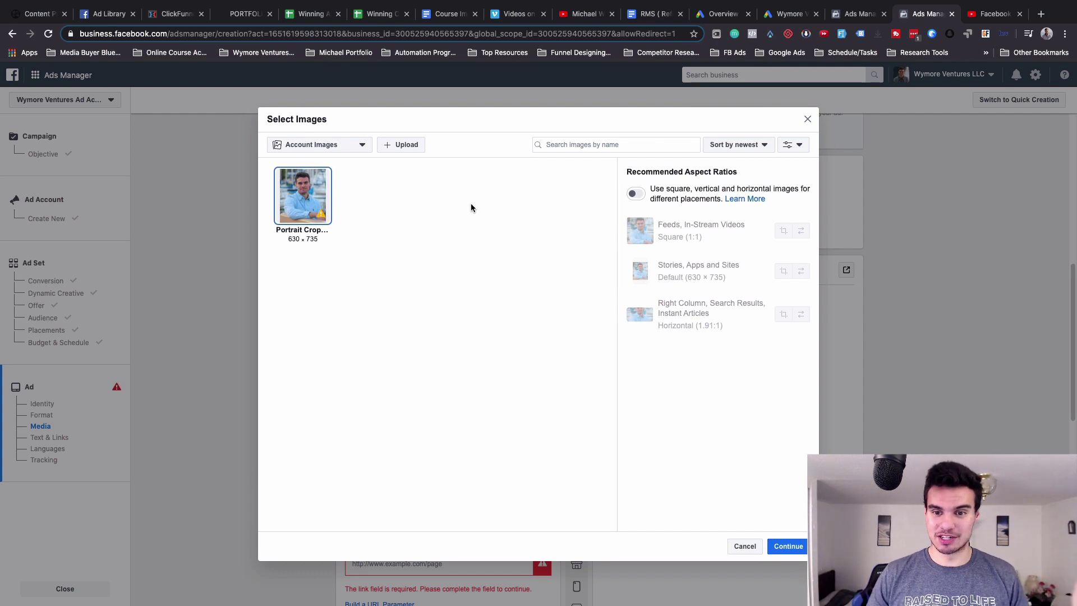
left_click(786, 546)
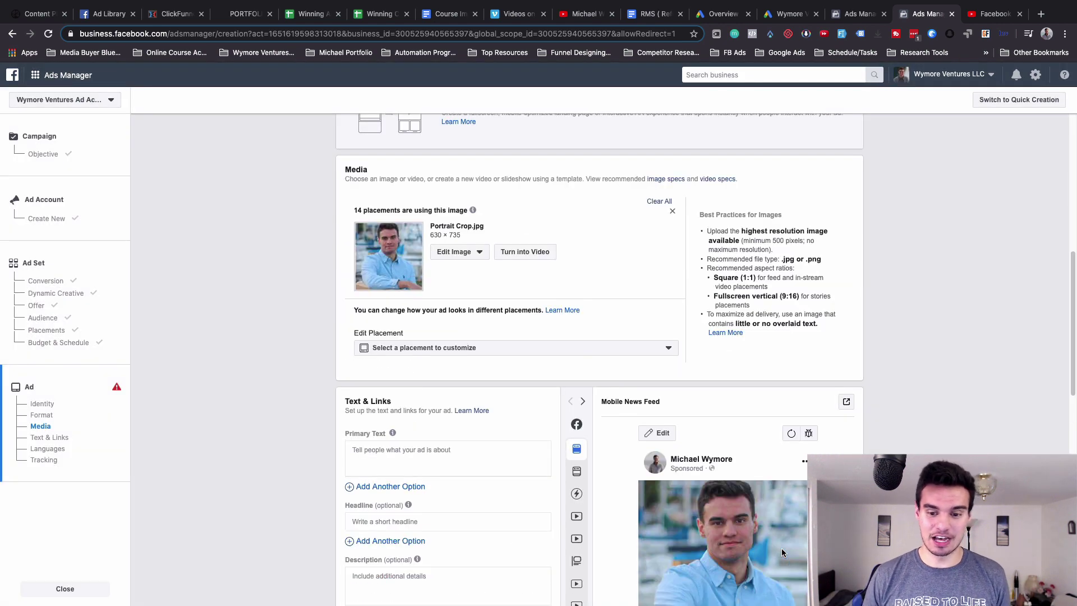
Set the ad's destination website URL to the advertiser's personal website address
scroll(616, 415, "down", 3)
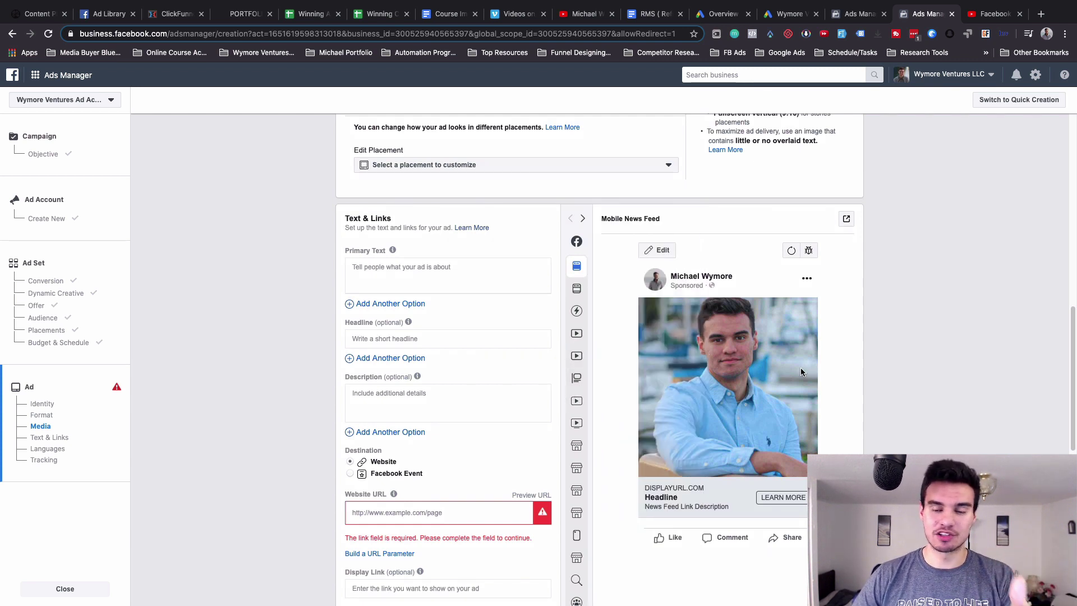
scroll(762, 347, "down", 1)
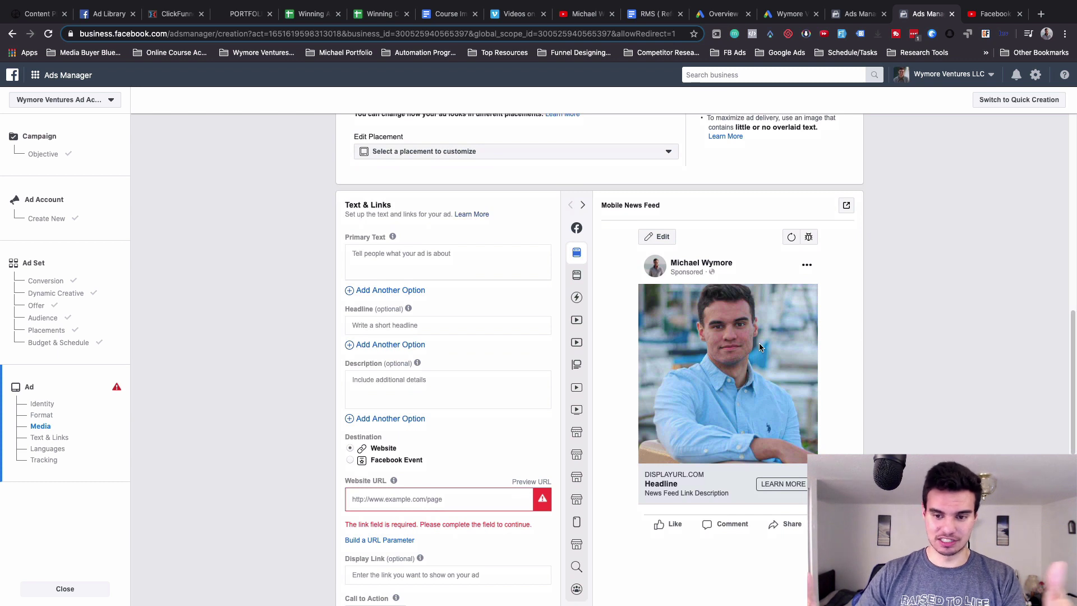
scroll(759, 344, "down", 1)
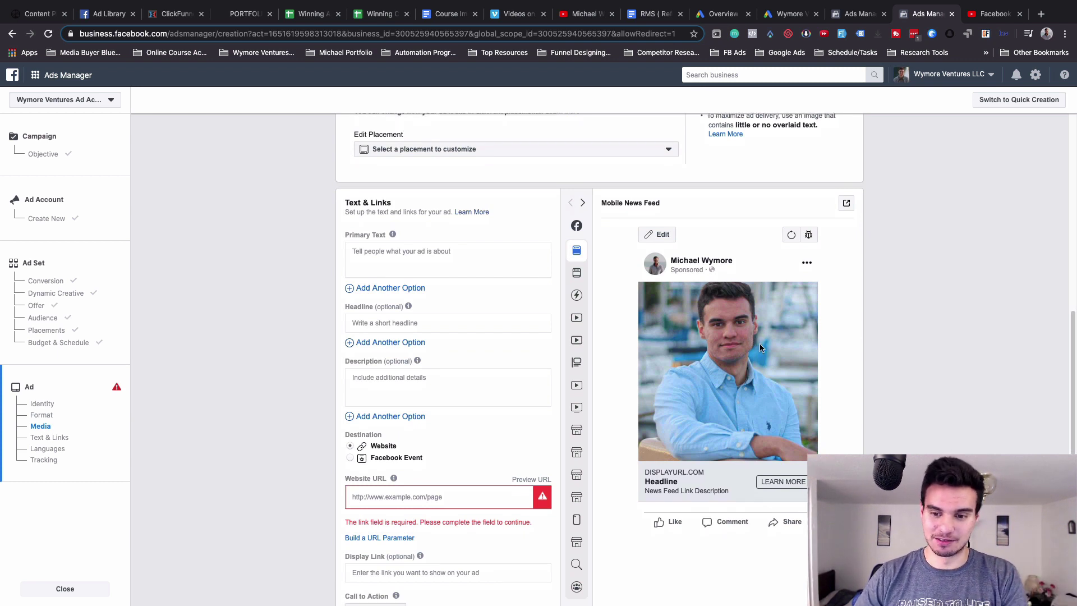
scroll(379, 369, "down", 2)
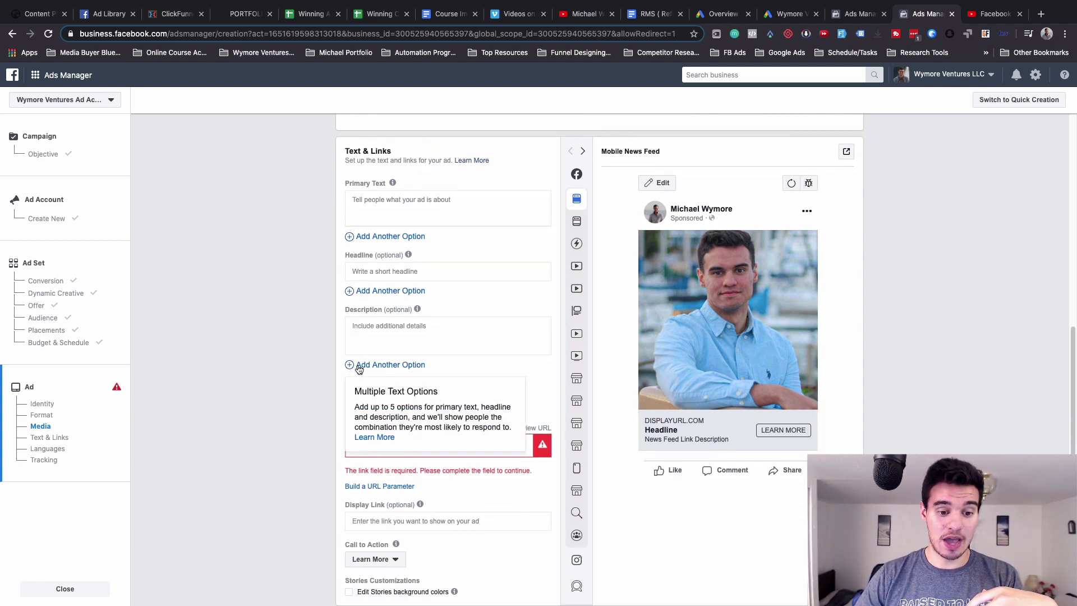
left_click(396, 449)
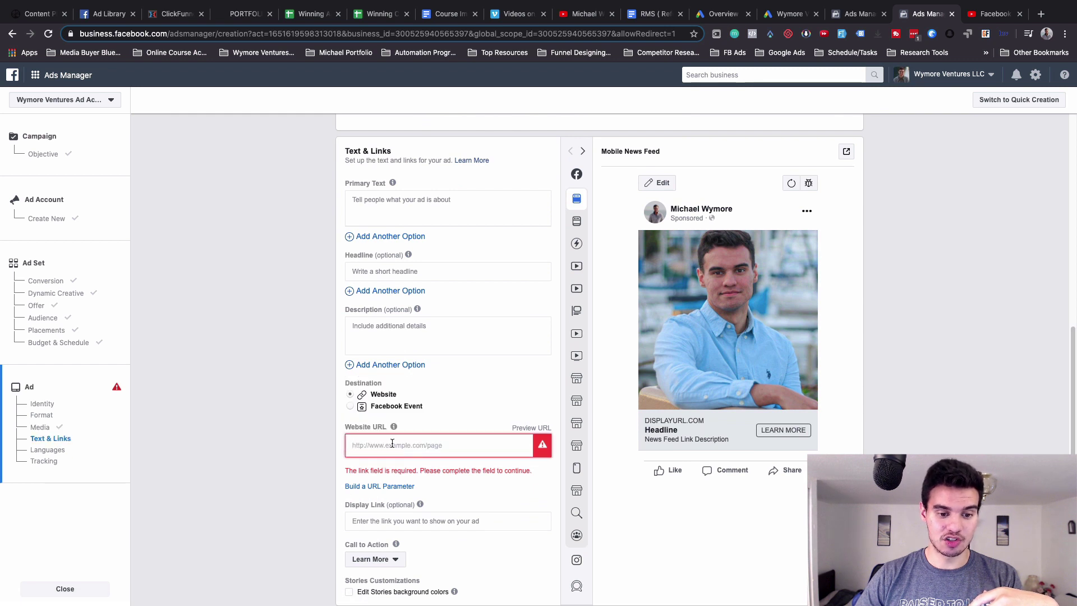
type("www.g")
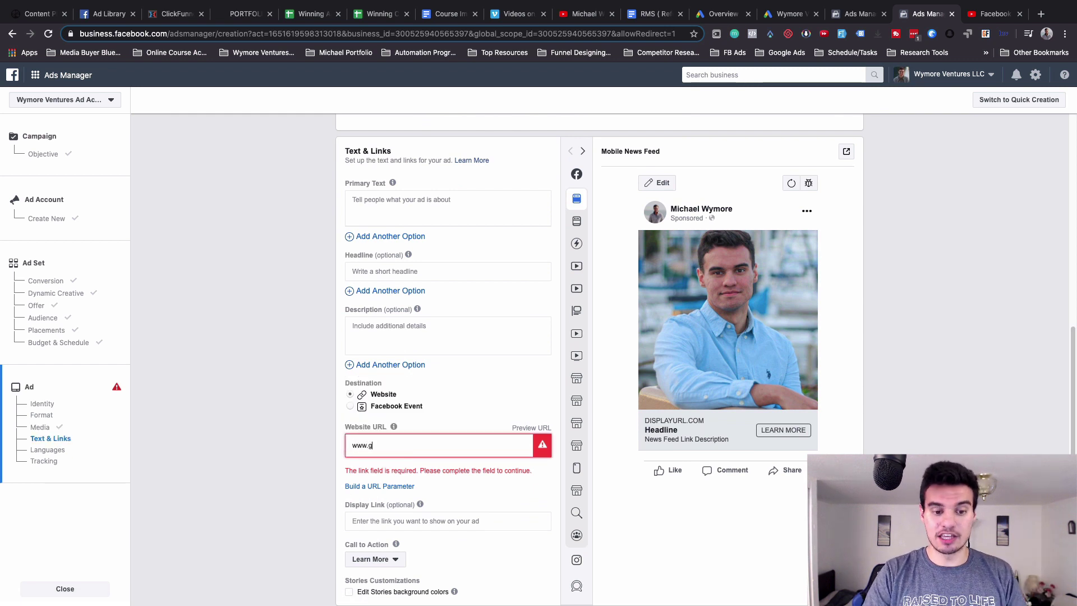
type("oogle/com")
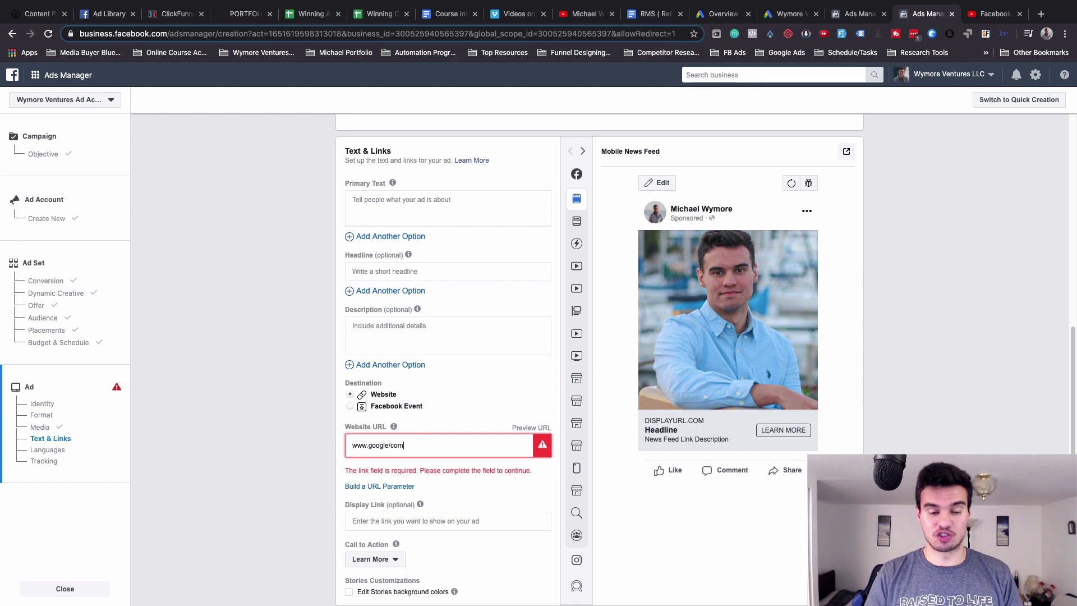
key("BackSpace")
key("BackSpace")
key("BackSpace")
key("BackSpace")
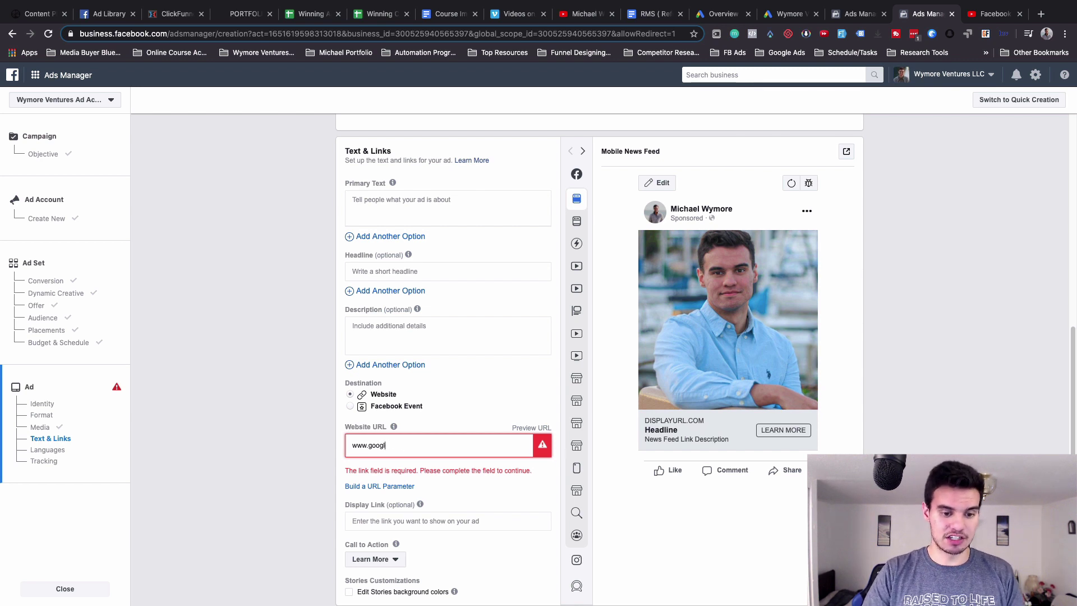
type("michaelk")
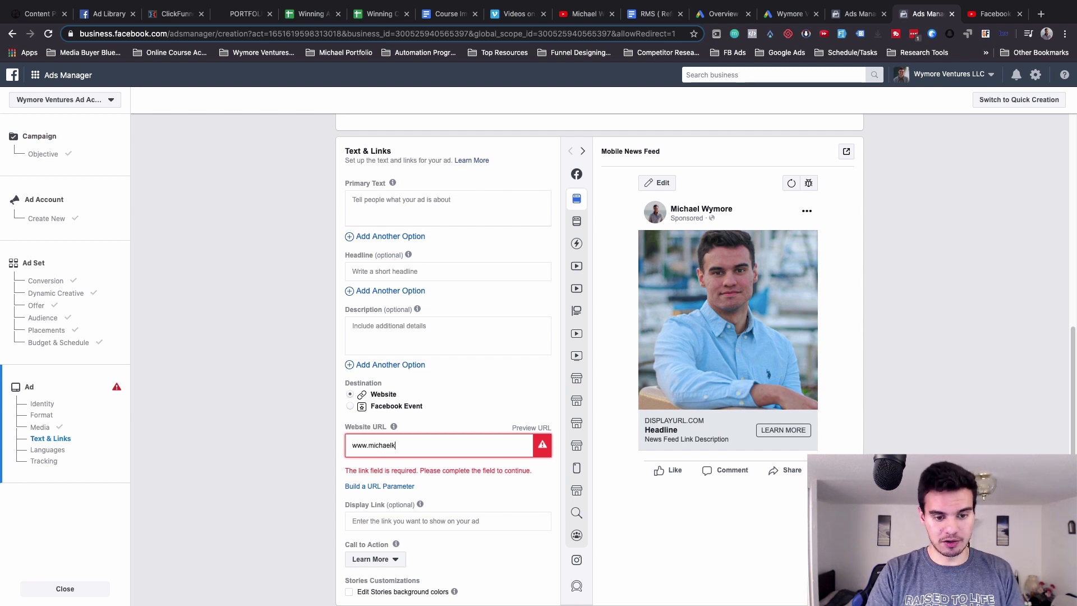
key("BackSpace")
type("awymore.c")
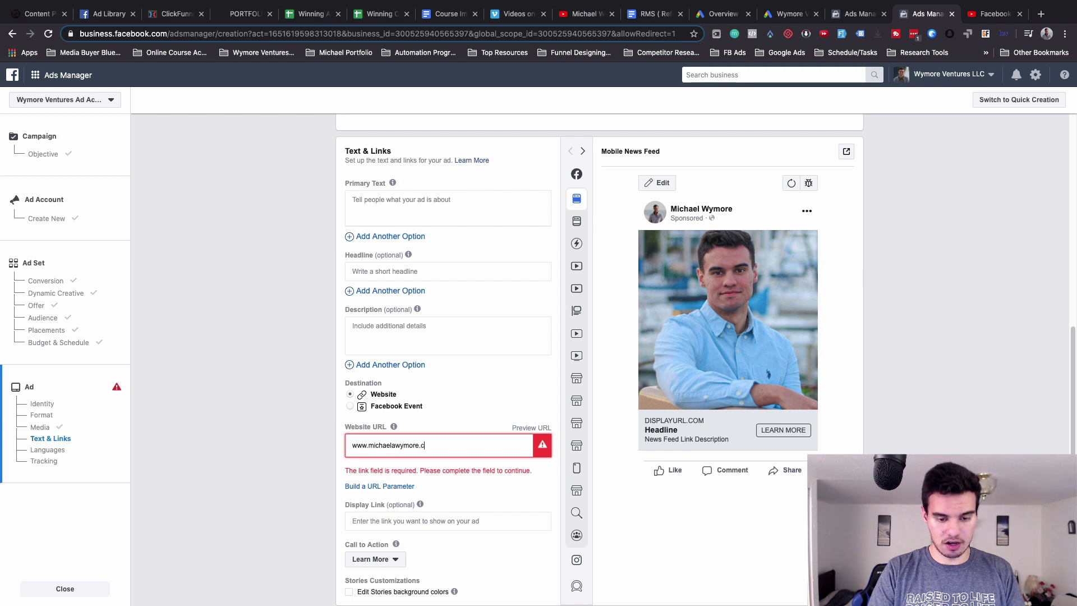
type("om")
left_click(302, 435)
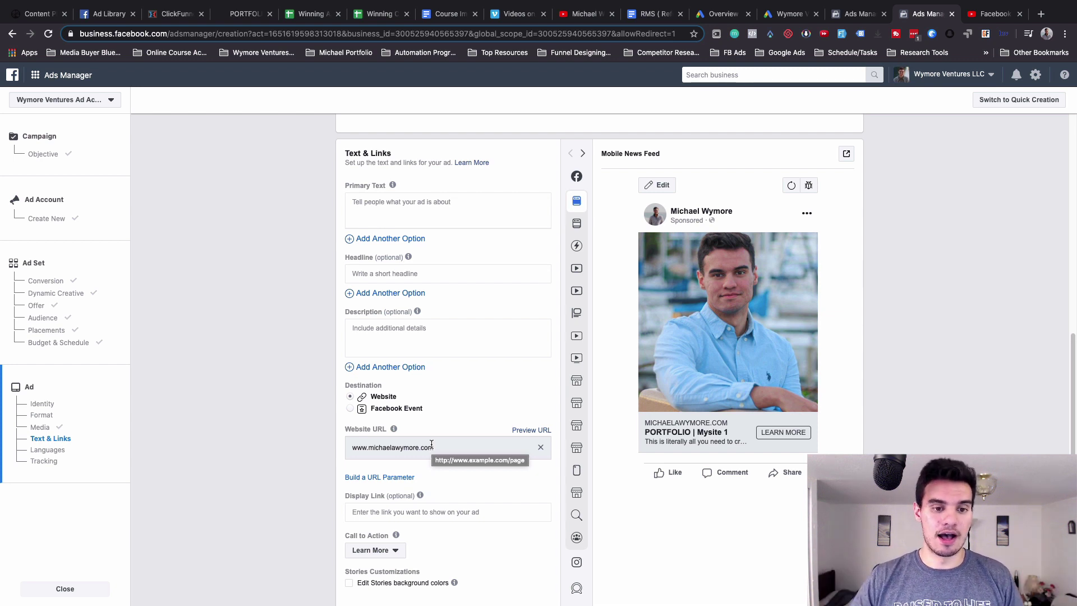
Write the ad's primary text as three paragraphs: "Are you interested in making more money online?", "Duh." and "Well what are you waiting for?"
left_click(418, 204)
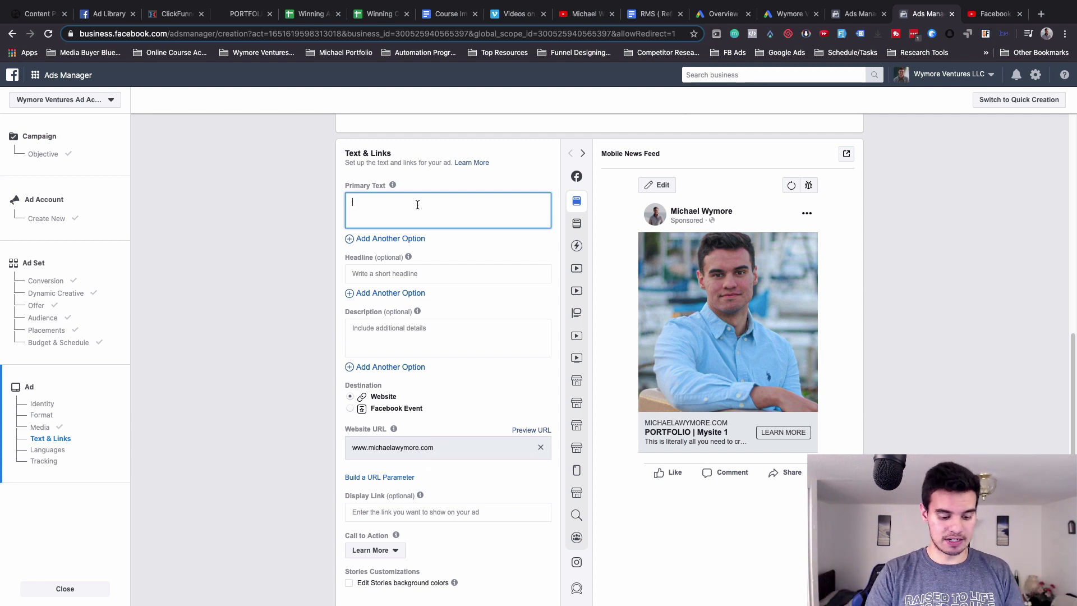
type("Are ")
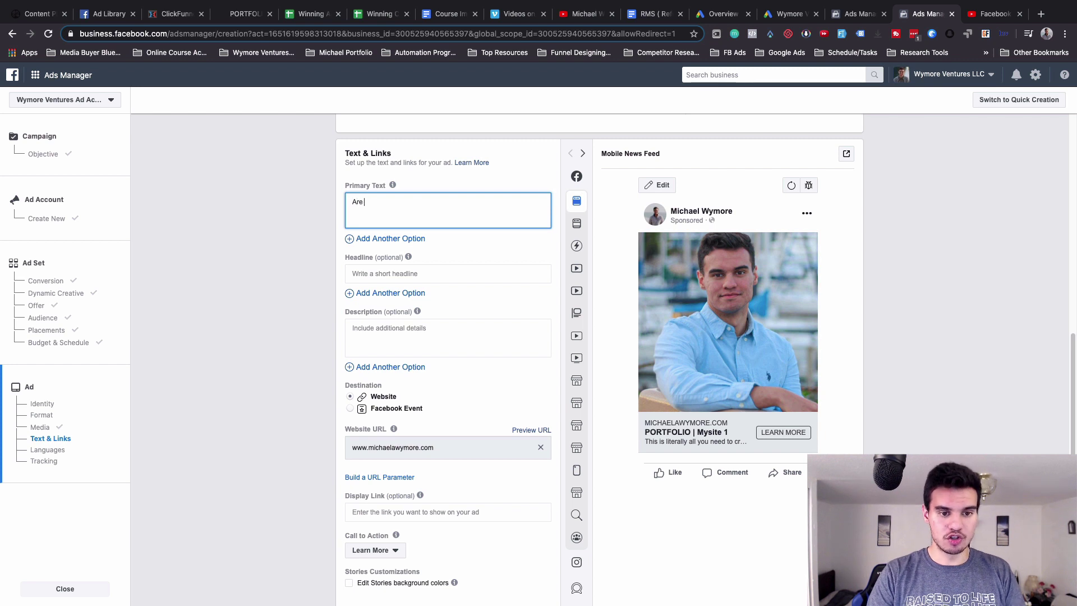
type("you interested in")
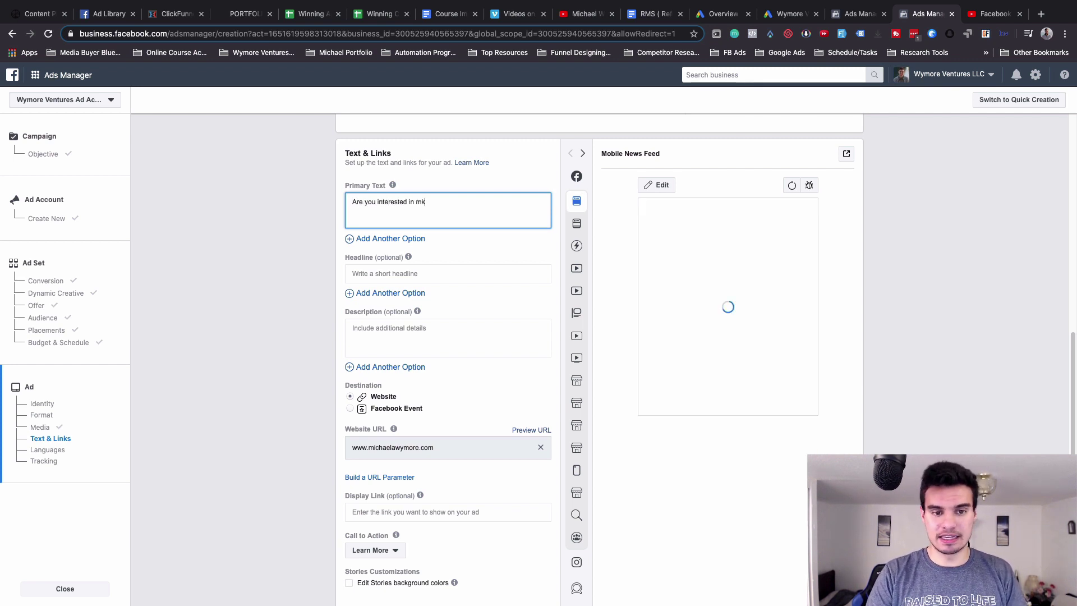
type(" making mor")
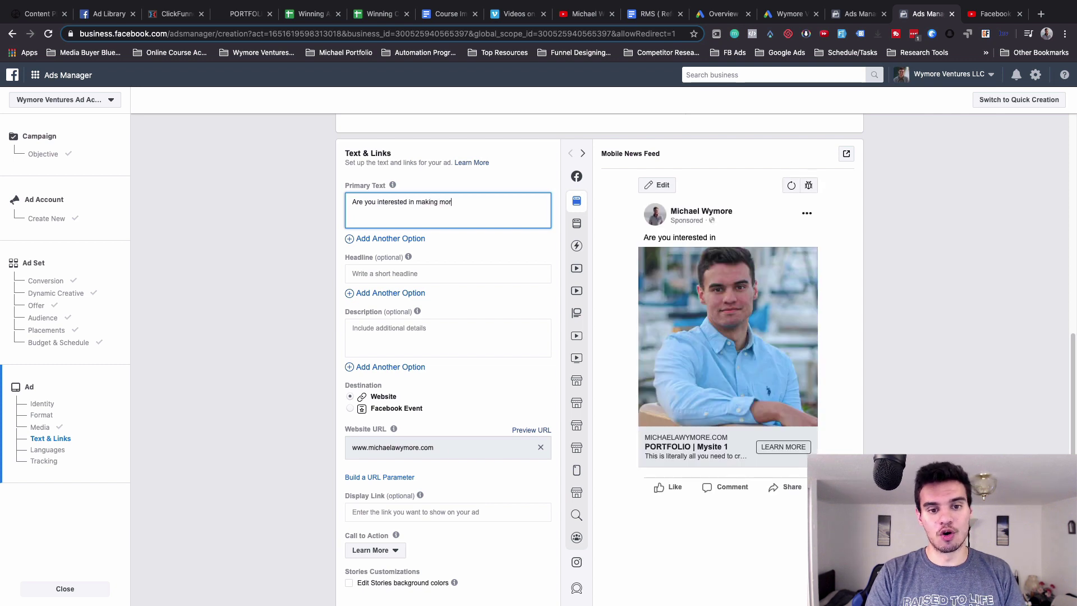
type("e money online")
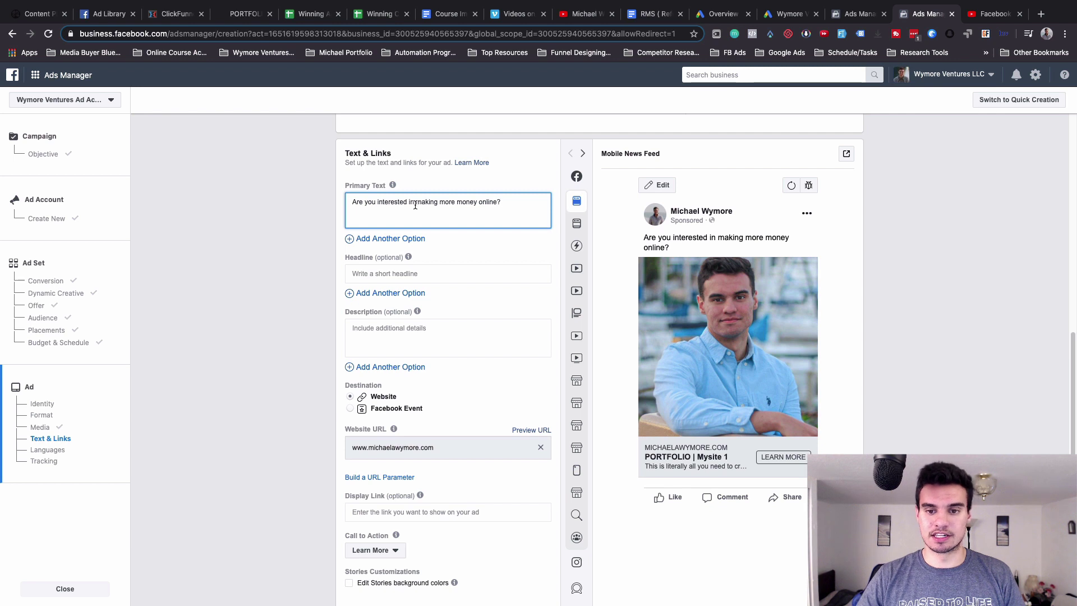
type("?")
key("Return")
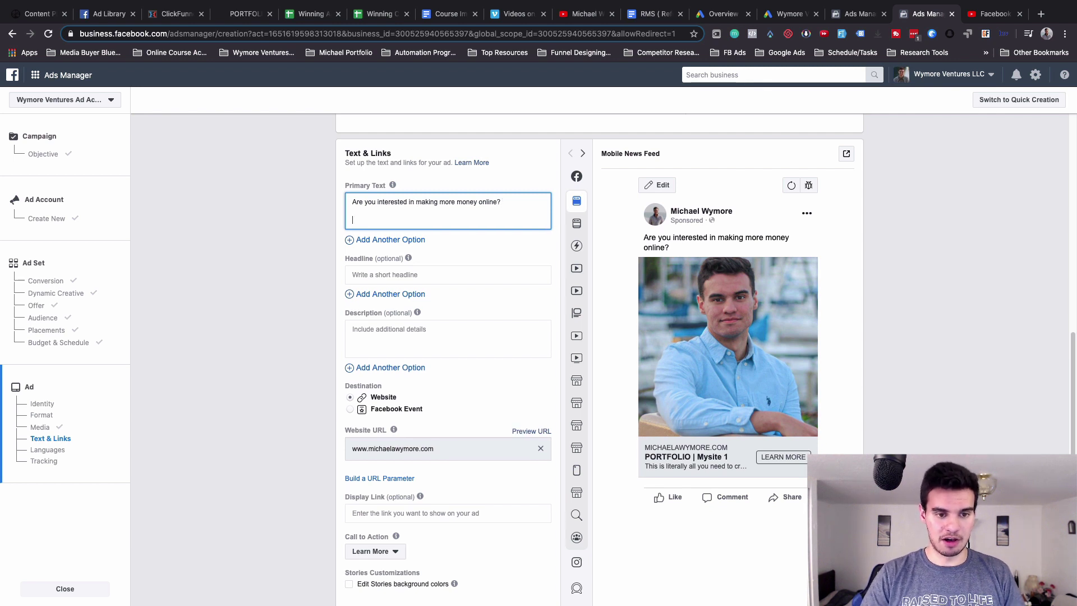
type("Duh.")
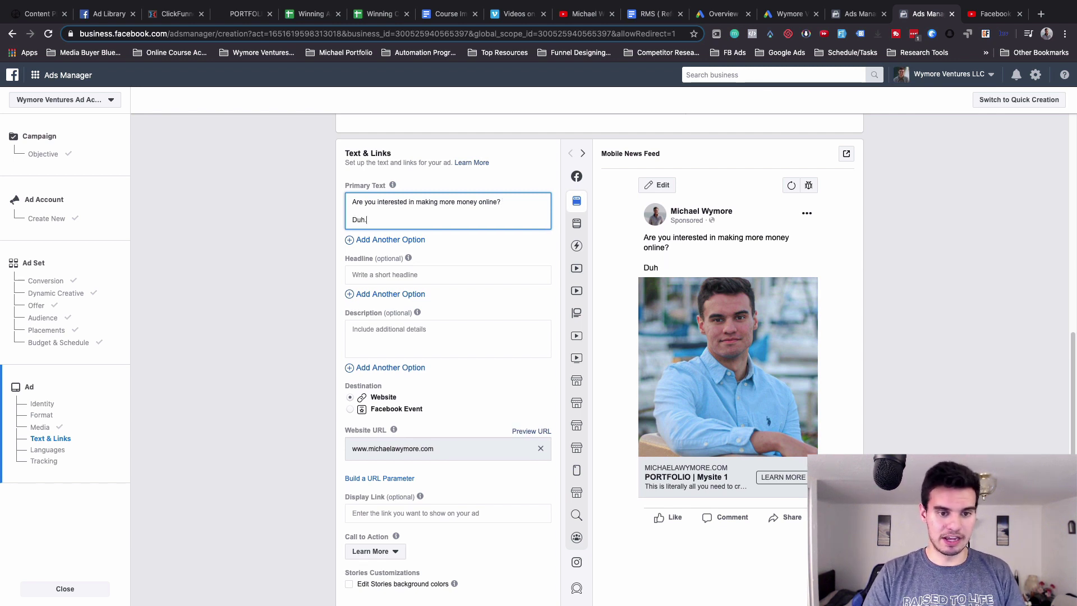
key("Return")
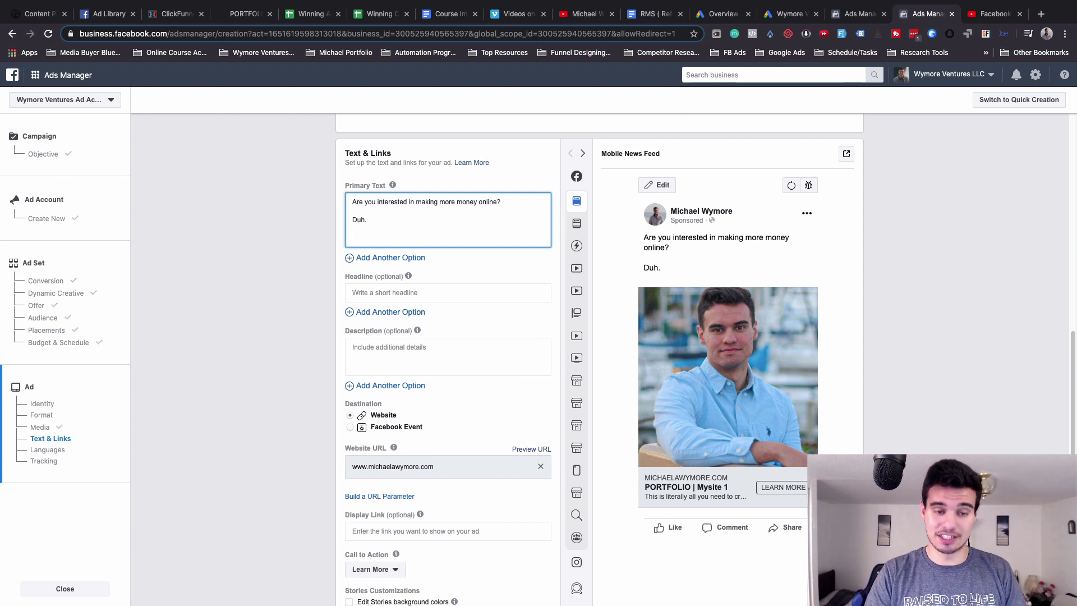
type("Wall what are y")
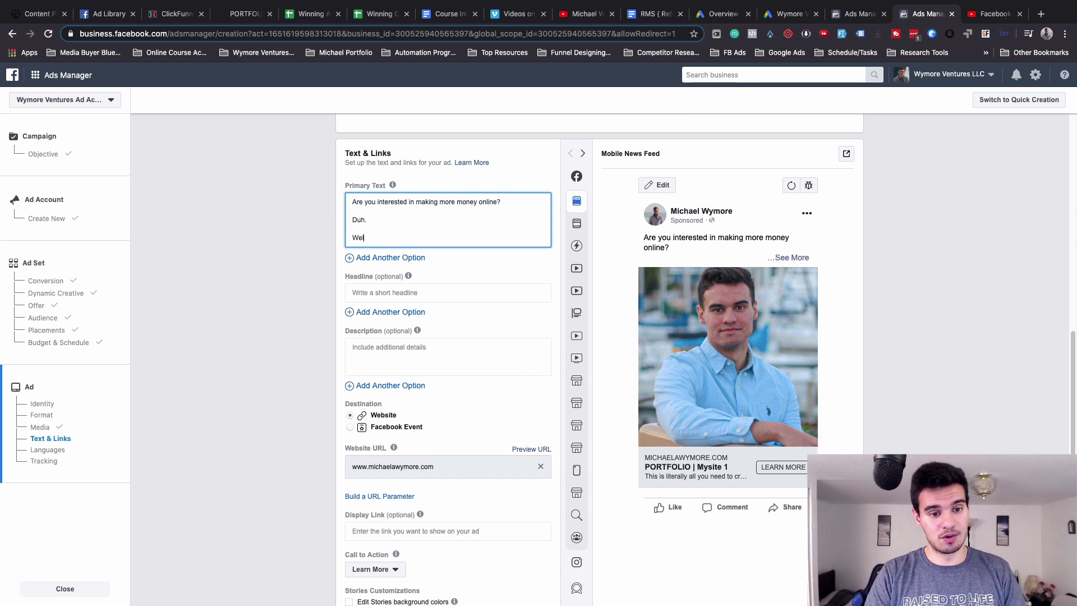
type("ou waiting for?")
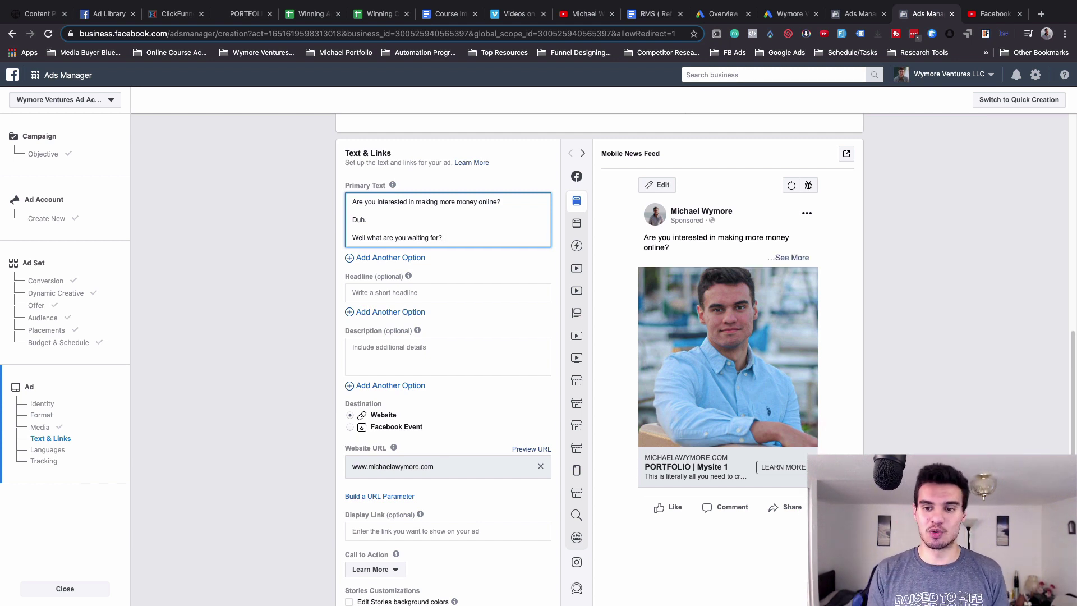
left_click(324, 259)
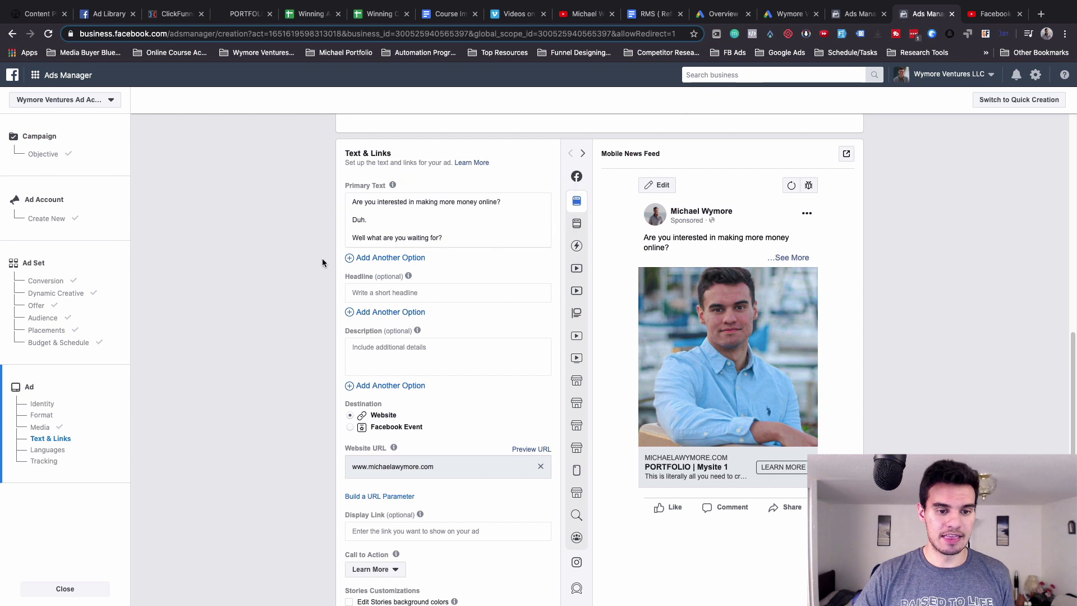
Write the ad's headline as "Start making money online today!"
left_click(373, 294)
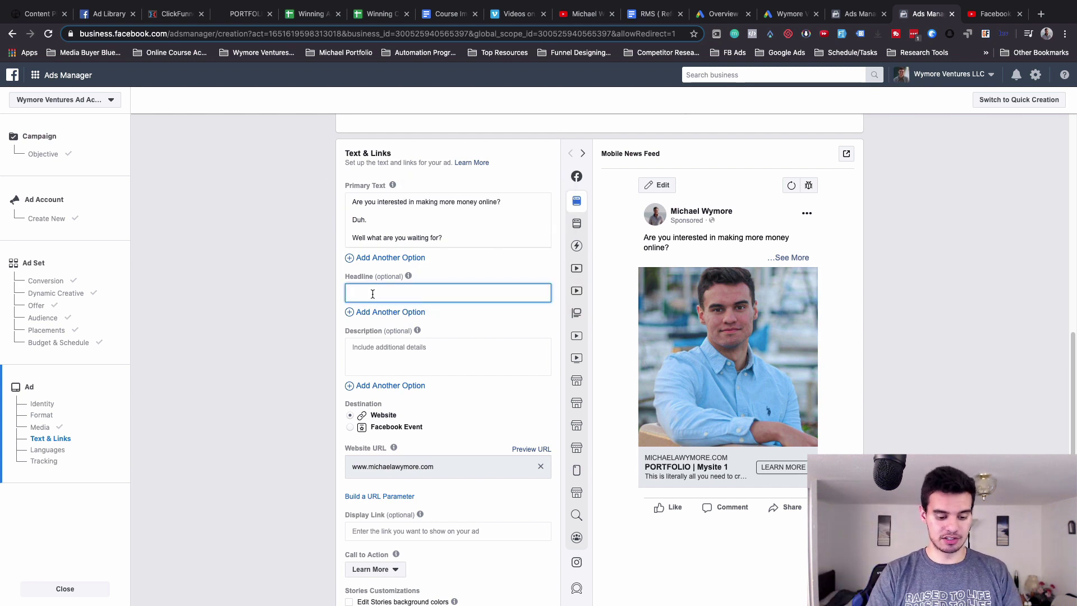
type("Start")
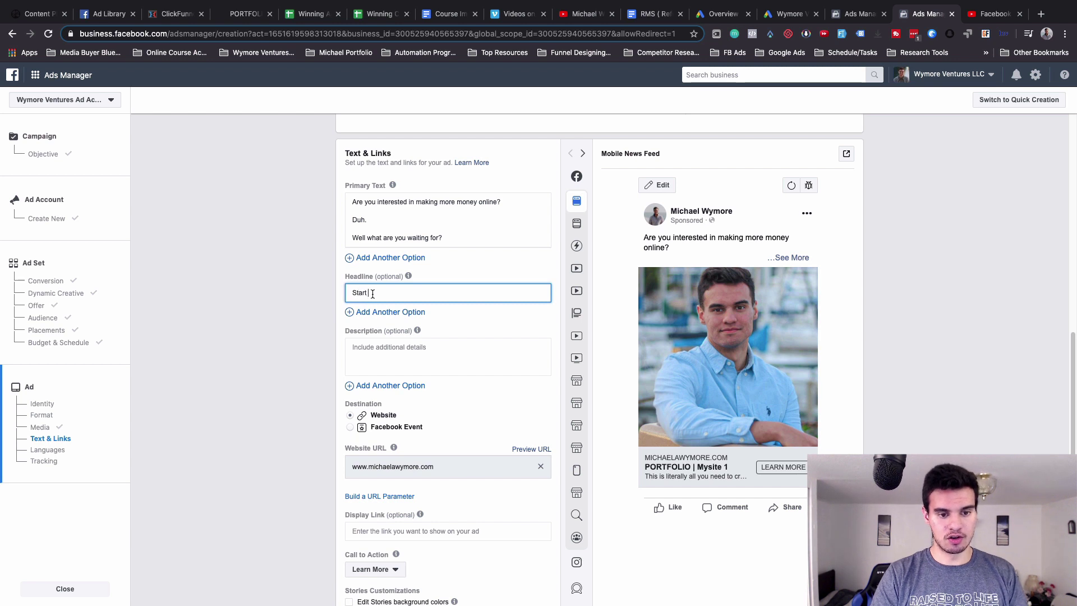
type(" making m")
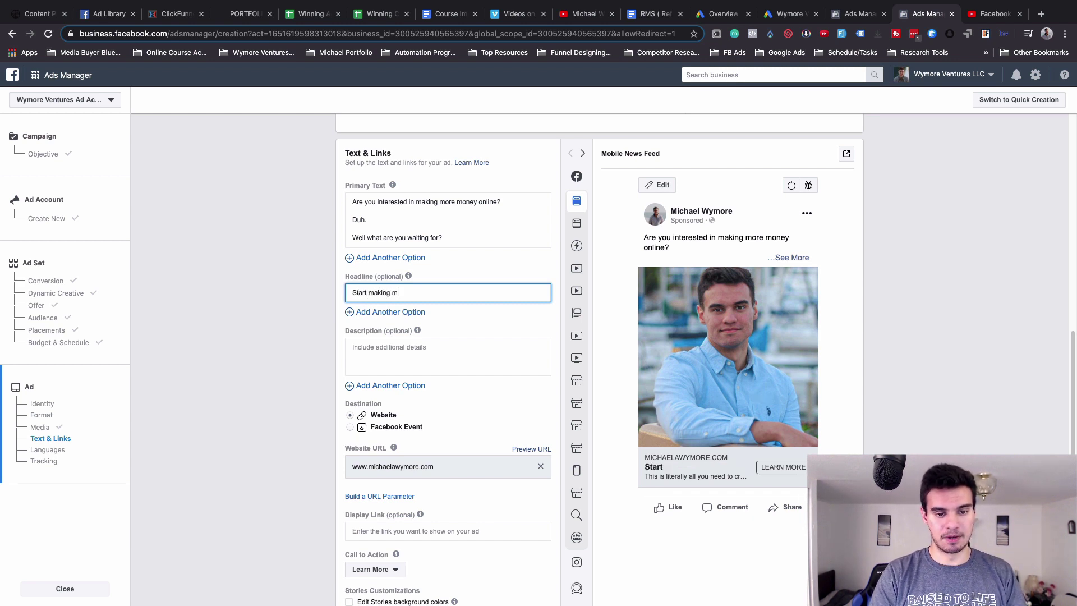
type("oney online toda")
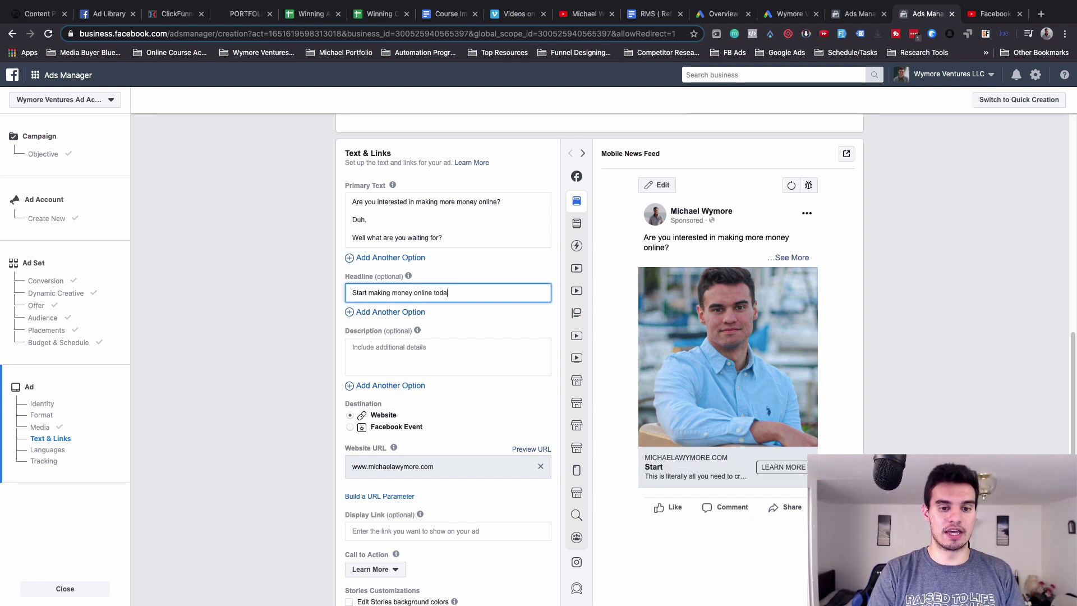
type("y!")
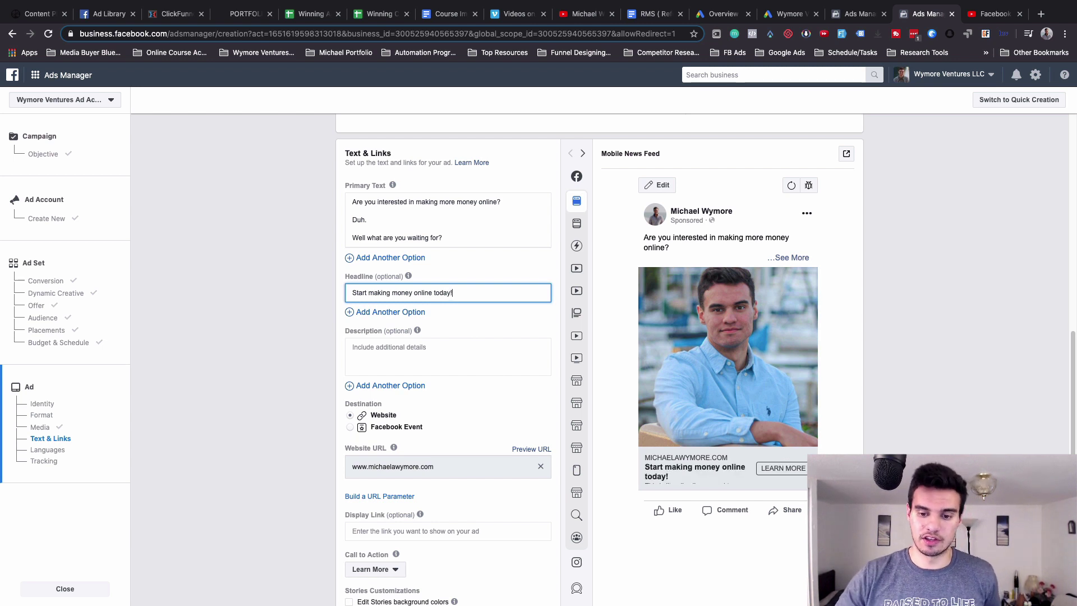
left_click(308, 279)
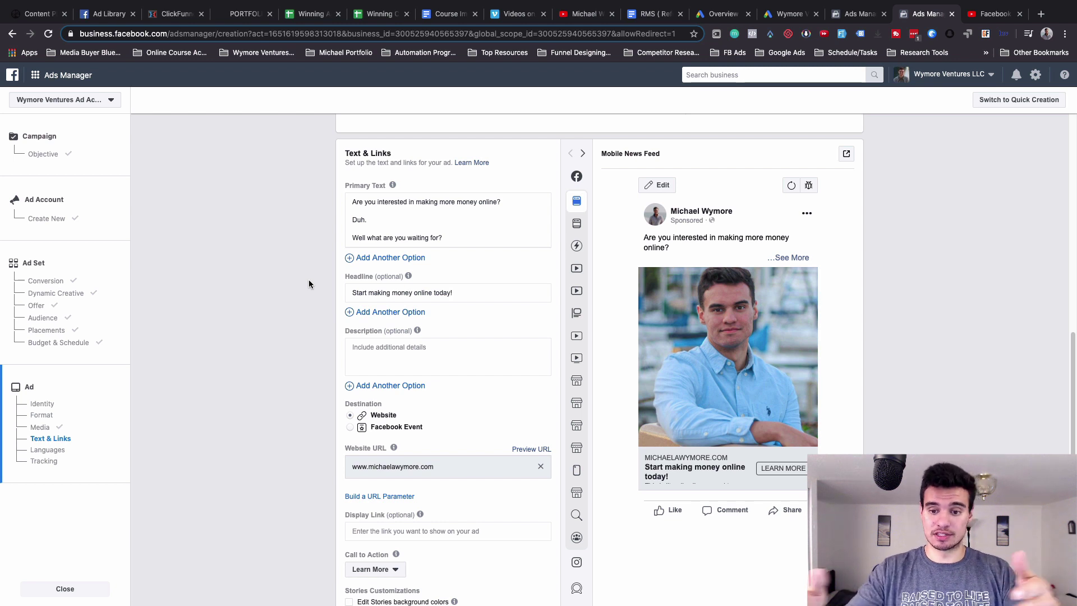
Review the ad's preview, text and link settings, languages, pixel tracking, identity and format
scroll(309, 280, "down", 1)
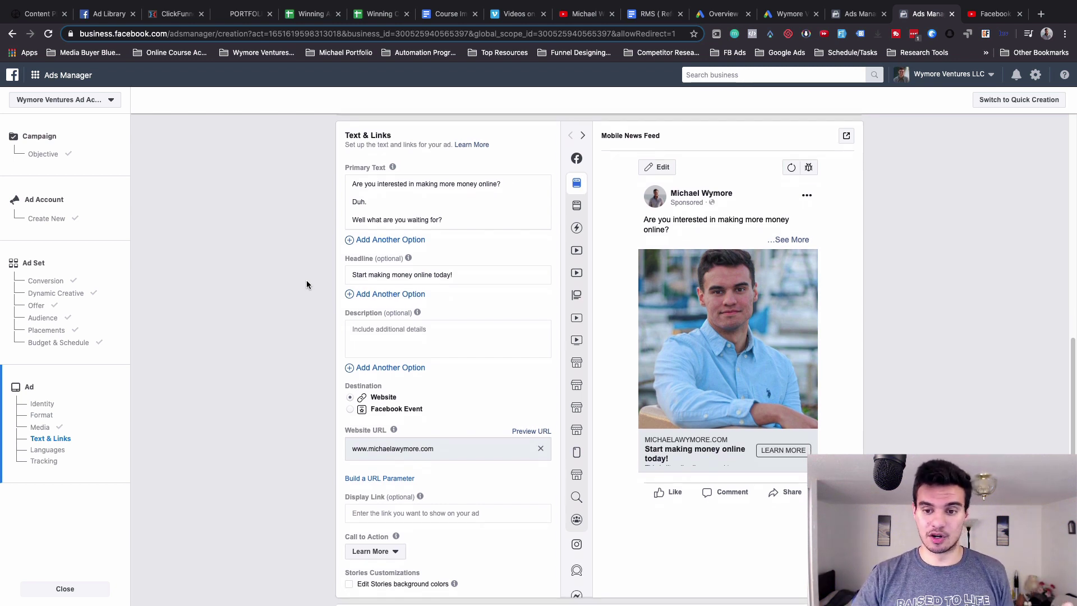
scroll(745, 137, "down", 1)
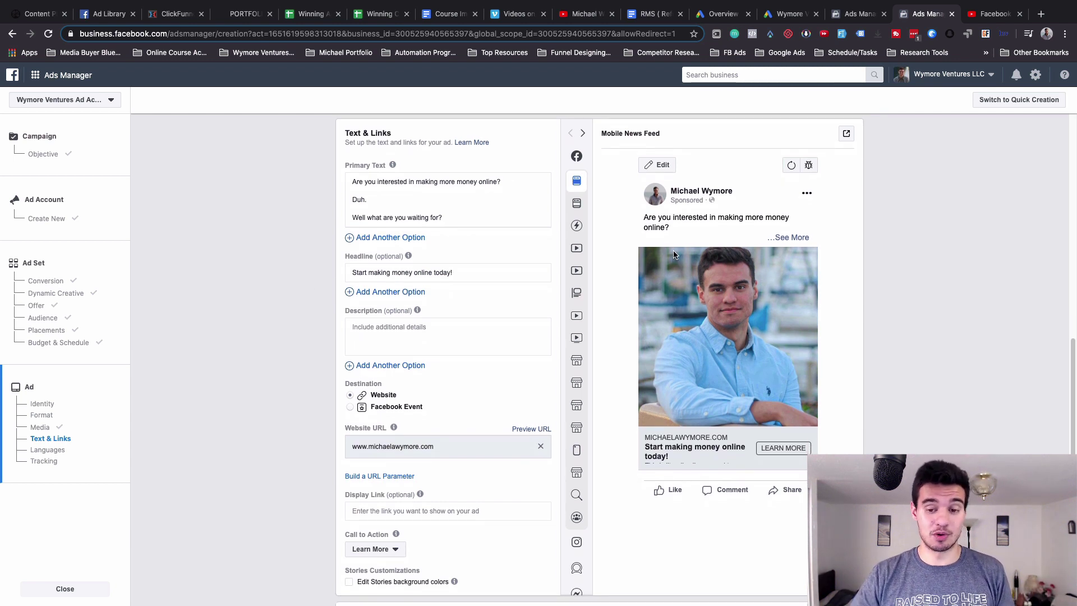
scroll(745, 138, "down", 1)
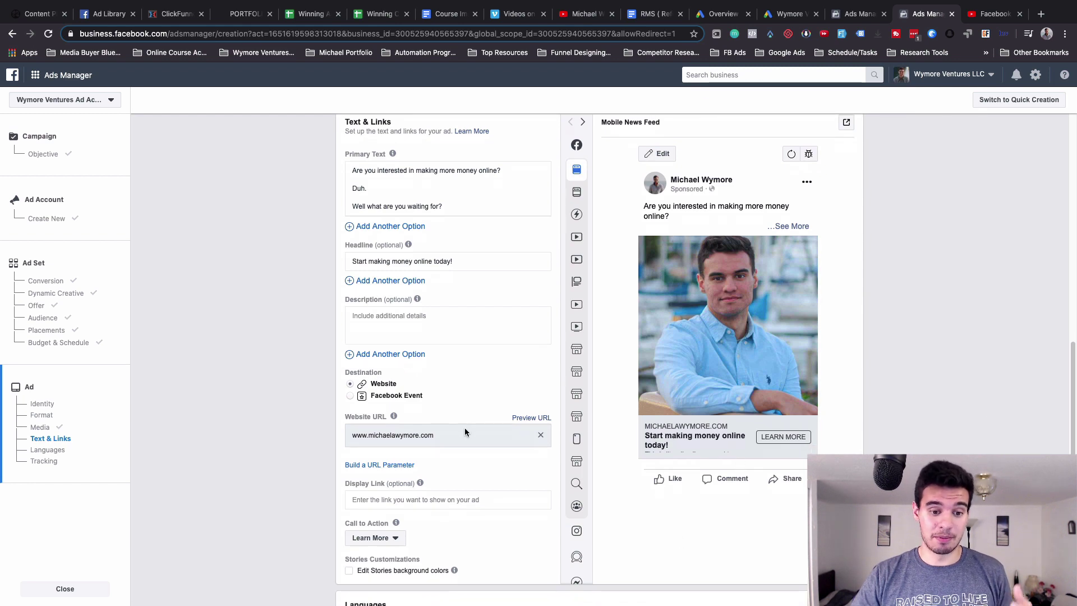
scroll(465, 430, "down", 7)
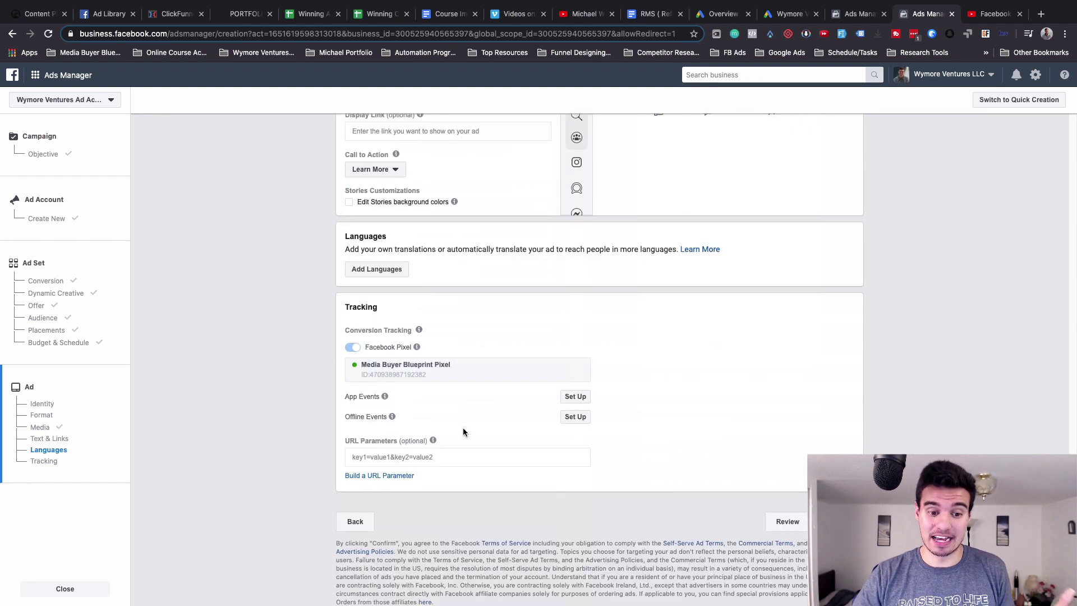
scroll(462, 429, "up", 1)
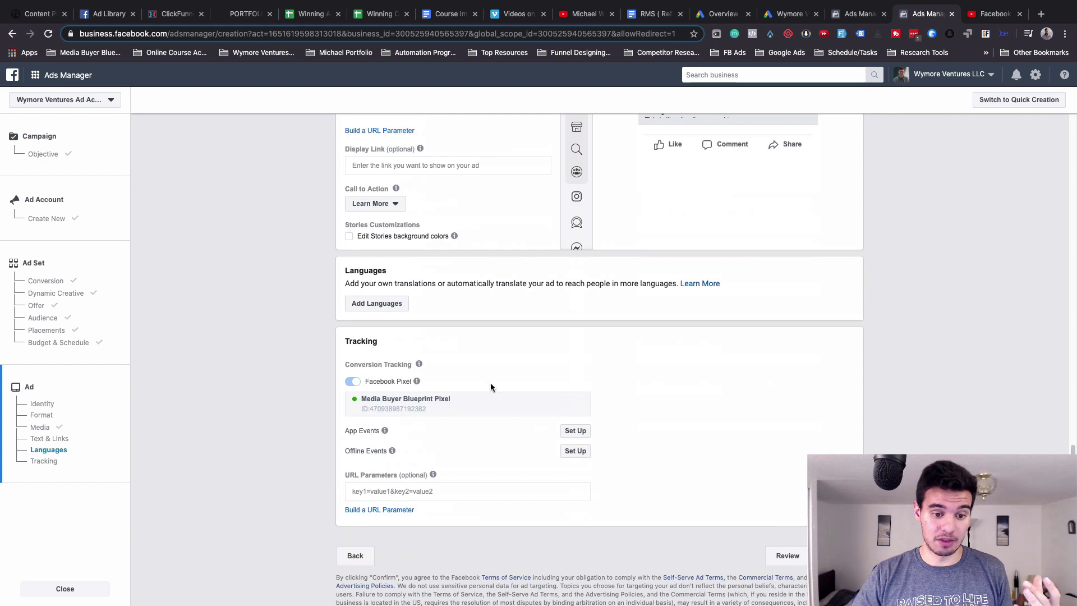
scroll(579, 313, "up", 12)
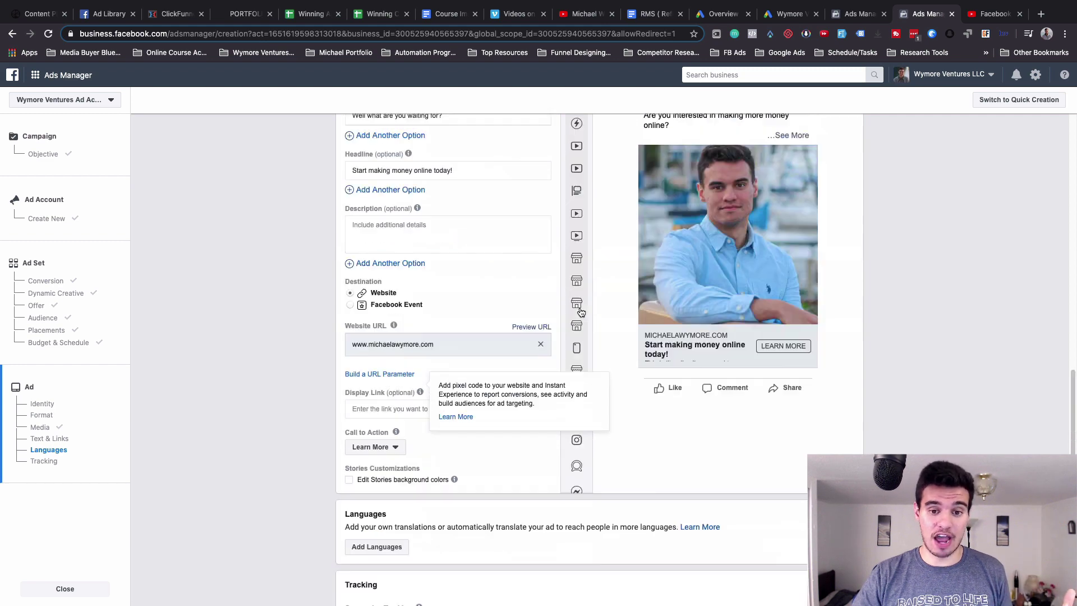
scroll(152, 279, "up", 5)
scroll(223, 338, "down", 11)
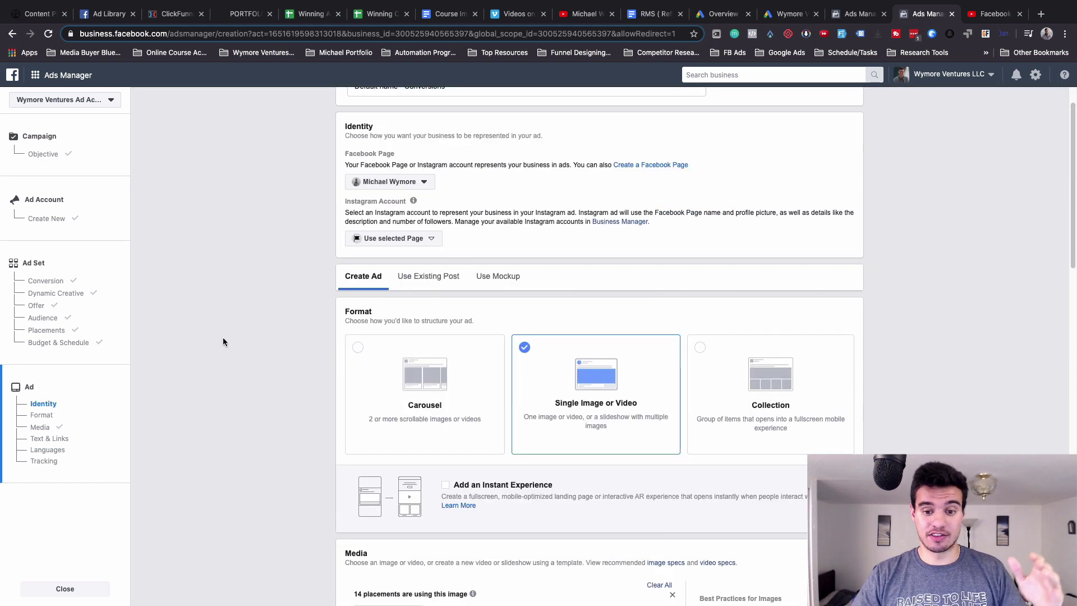
scroll(226, 335, "down", 1)
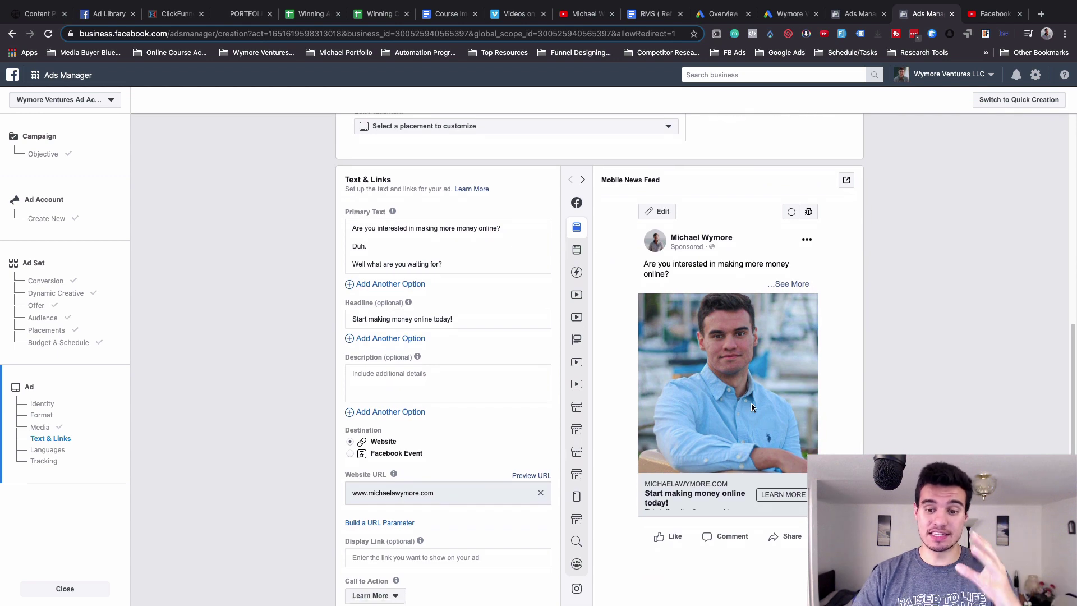
Replace the Dogs Lovers and Pets at Home interests in the ad set's detailed targeting with Management consulting
left_click(67, 290)
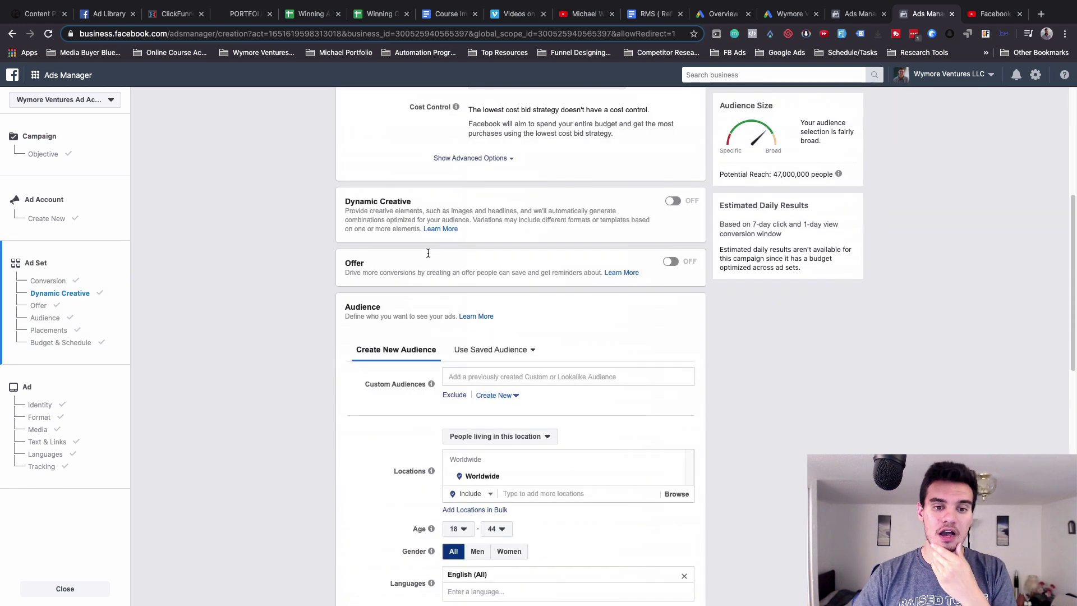
scroll(428, 253, "down", 4)
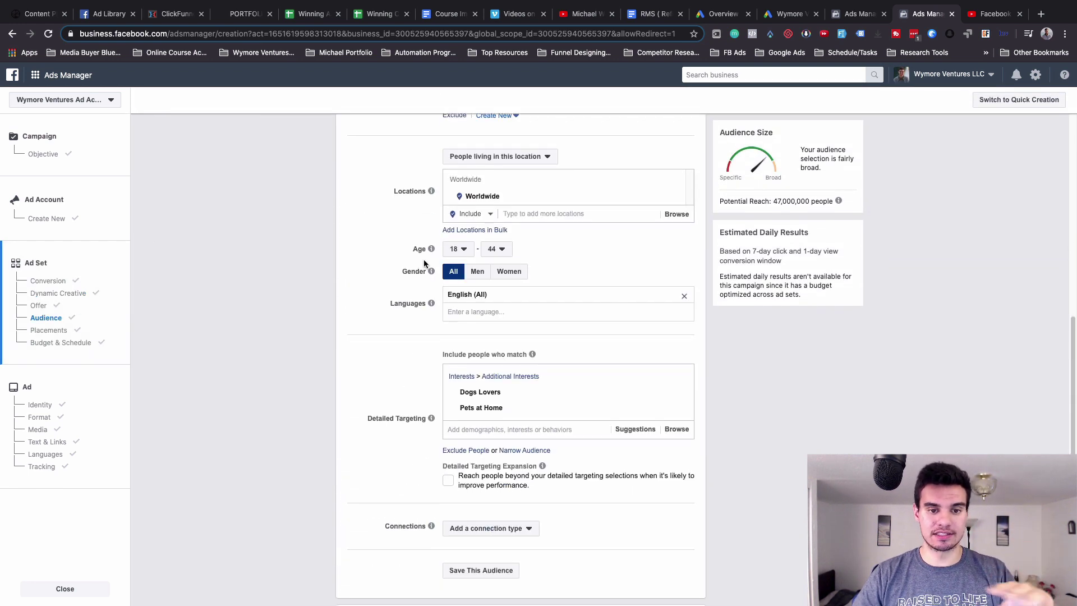
mouse_move(517, 412)
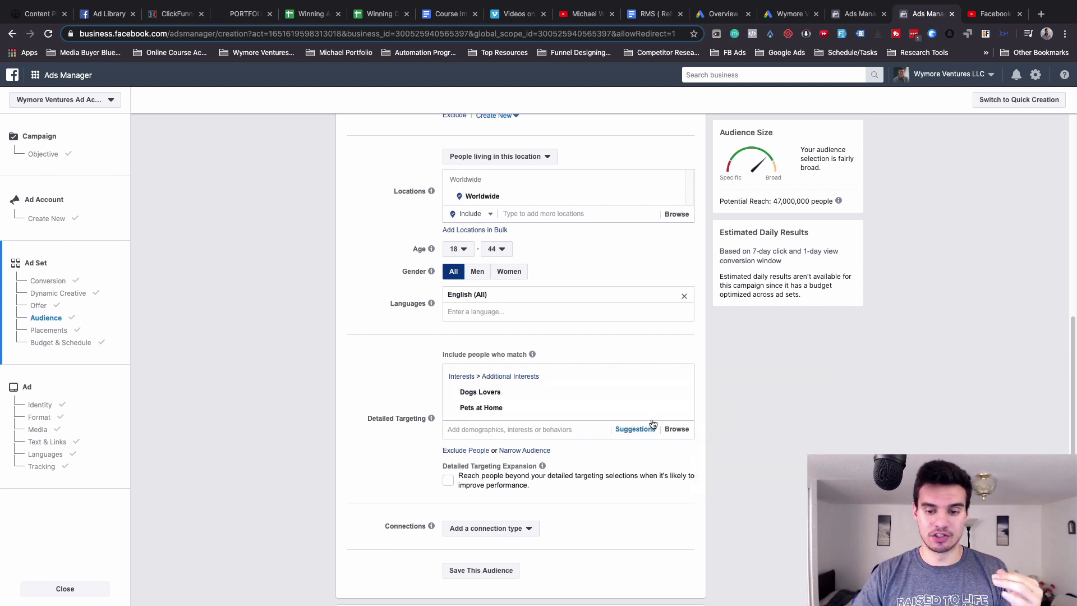
left_click(678, 408)
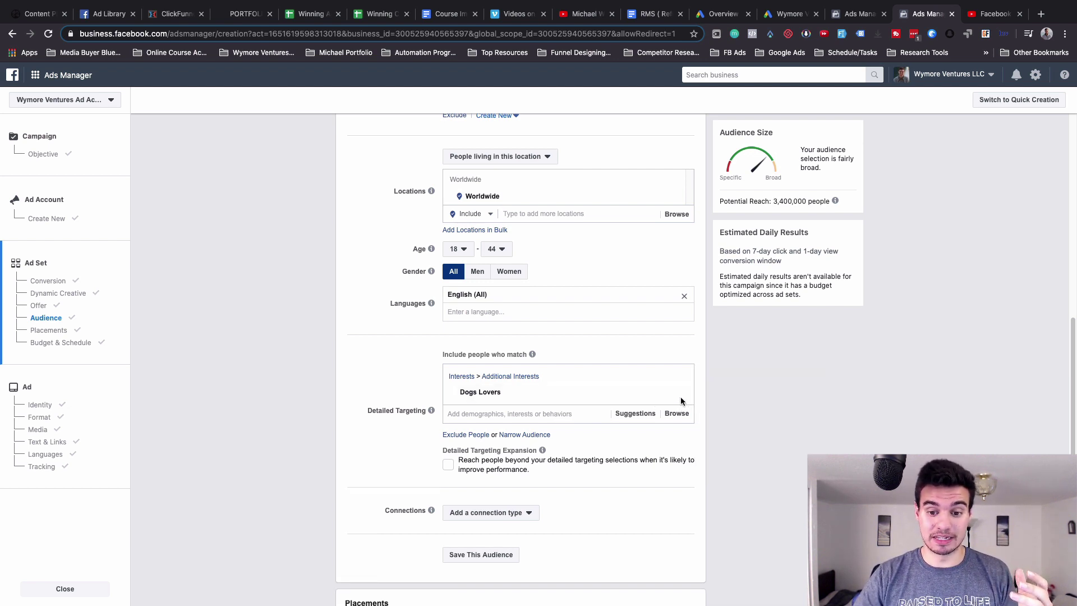
left_click(679, 394)
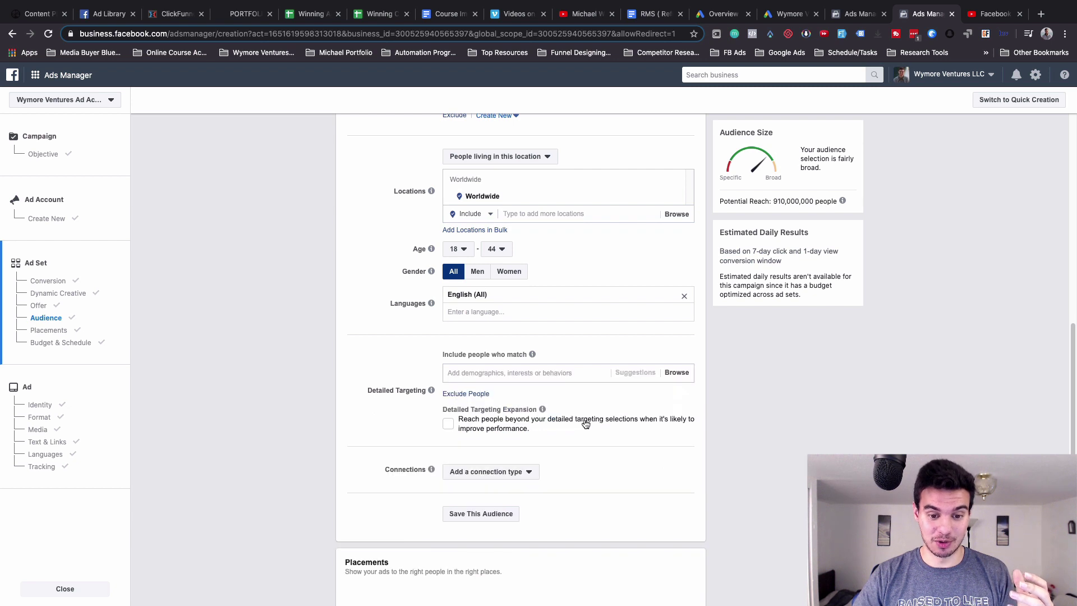
left_click(537, 373)
type("consulting")
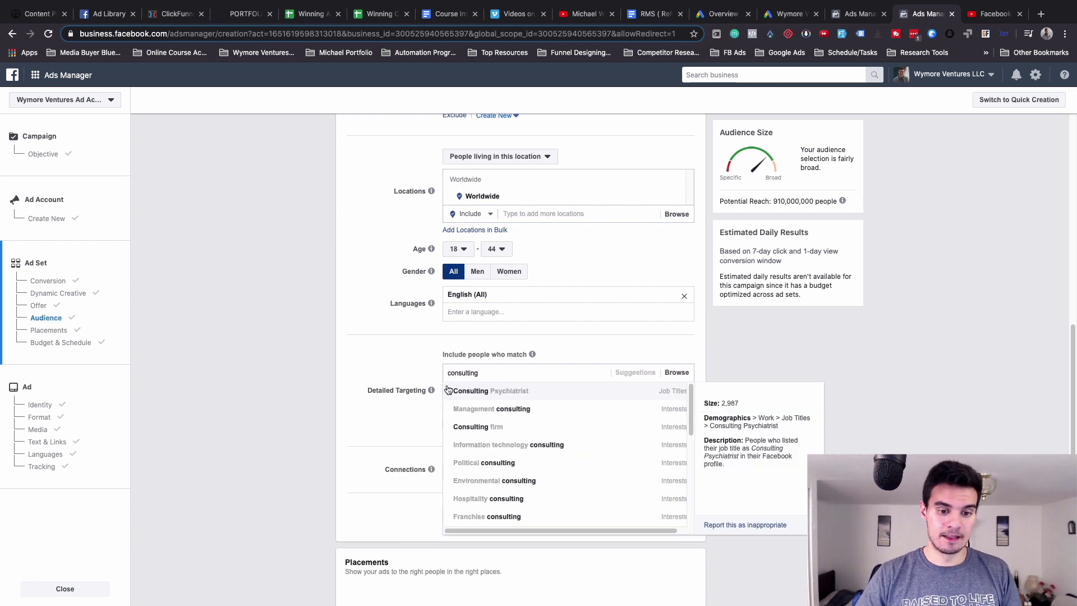
left_click(481, 409)
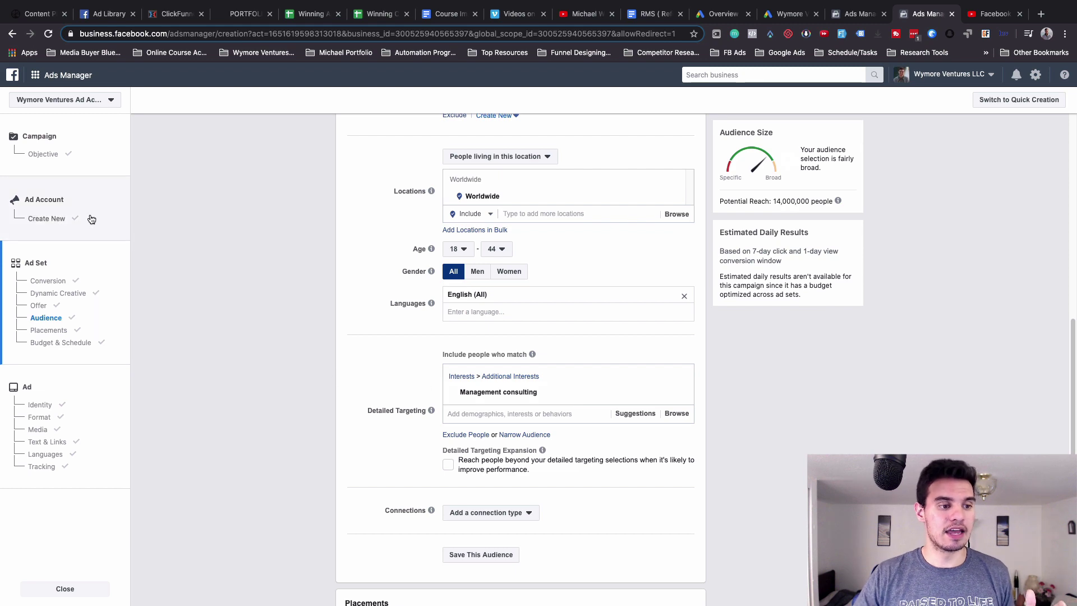
Review the campaign's objective, name and budget, and the ad set's conversion, audience, placement and schedule settings
left_click(72, 143)
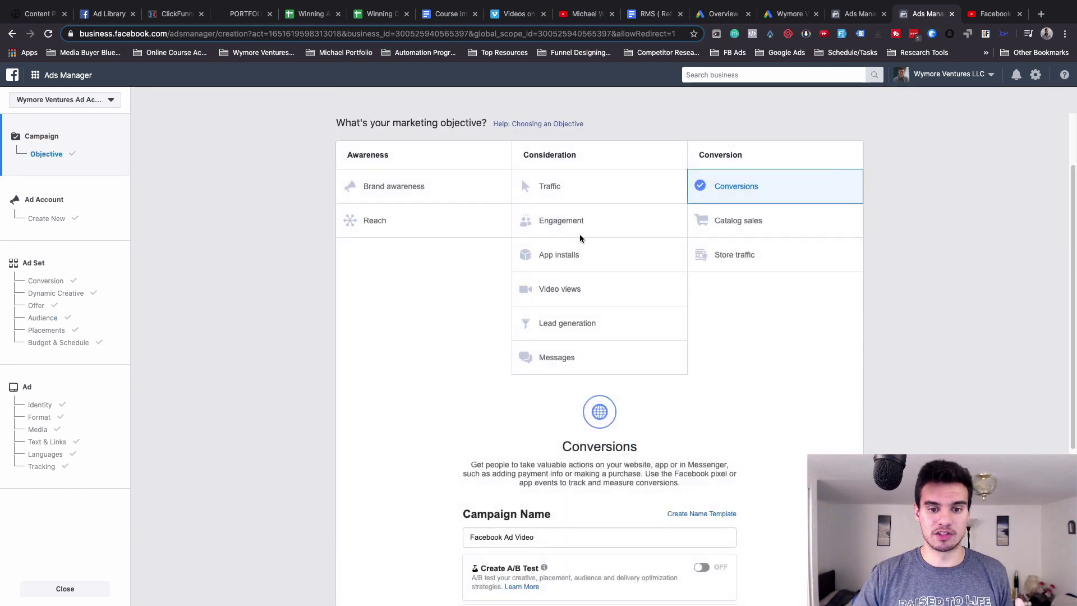
scroll(436, 429, "down", 3)
scroll(436, 427, "up", 4)
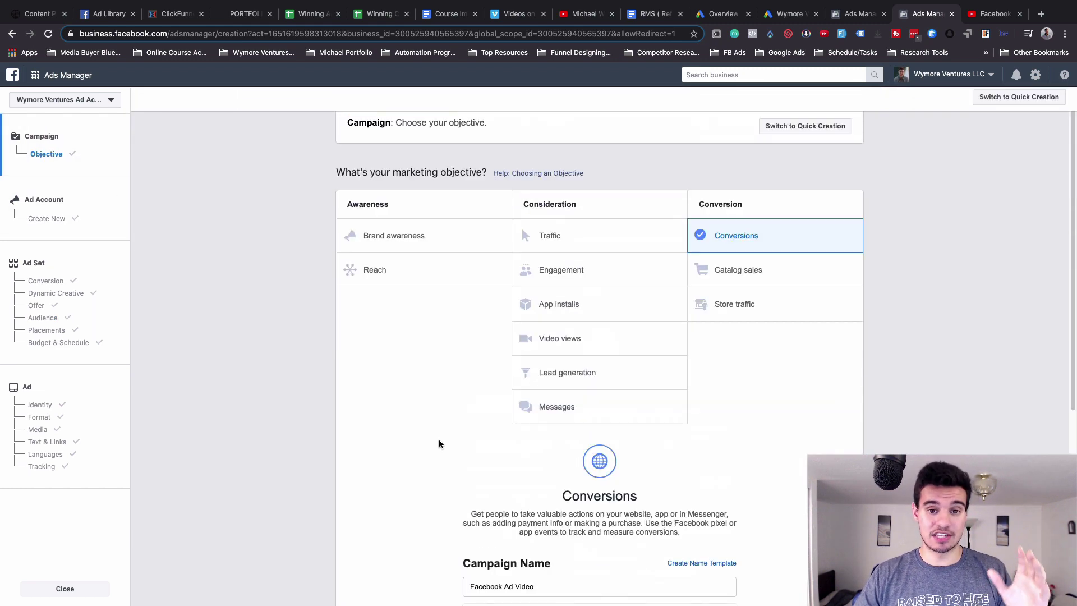
scroll(428, 421, "up", 1)
scroll(286, 370, "down", 6)
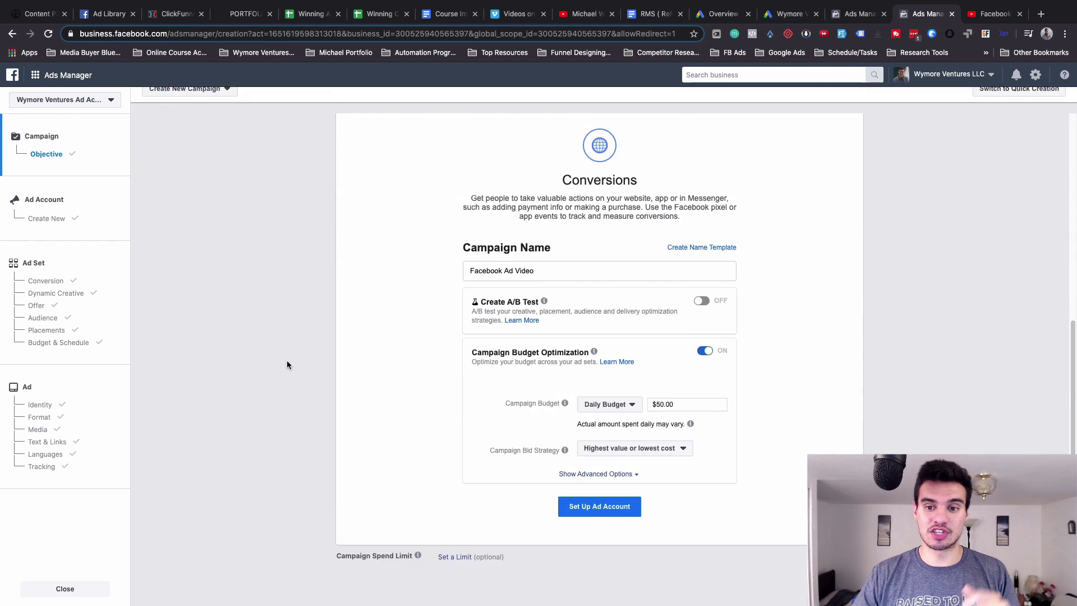
scroll(471, 382, "up", 6)
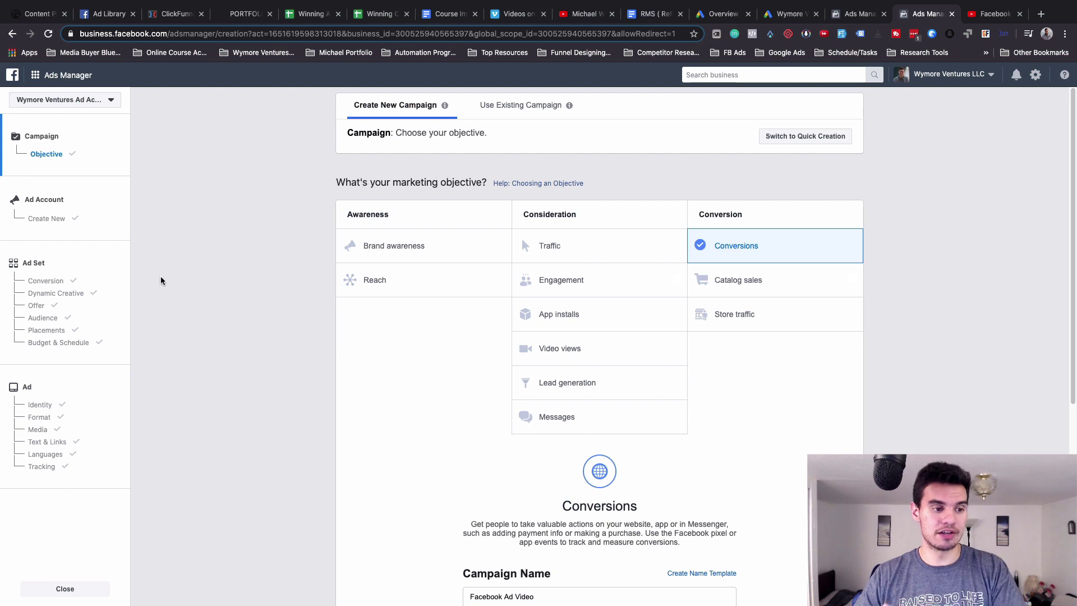
left_click(106, 281)
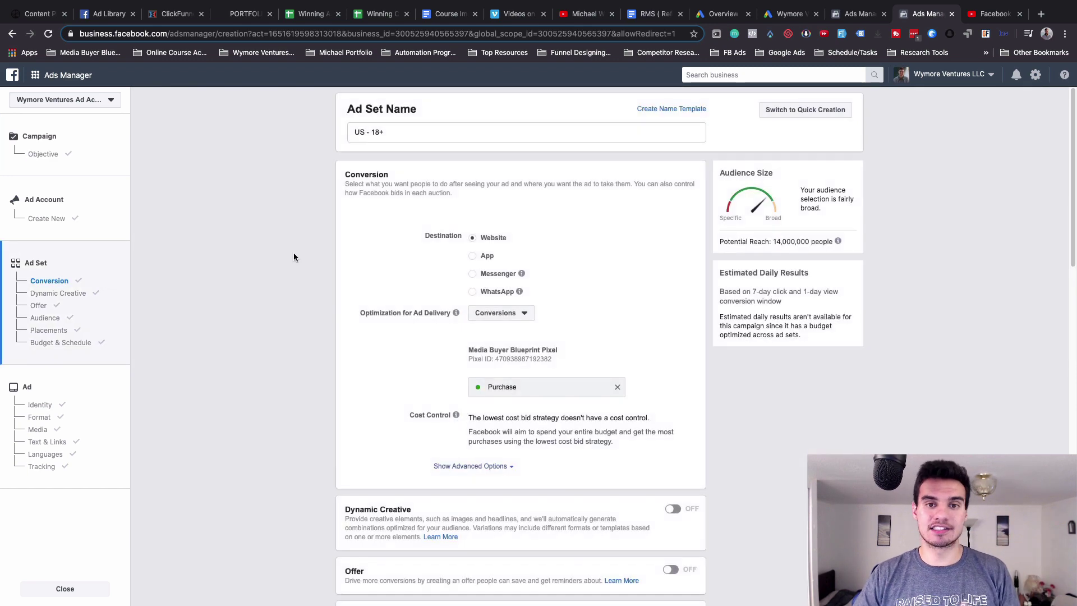
scroll(268, 247, "down", 6)
scroll(255, 226, "down", 7)
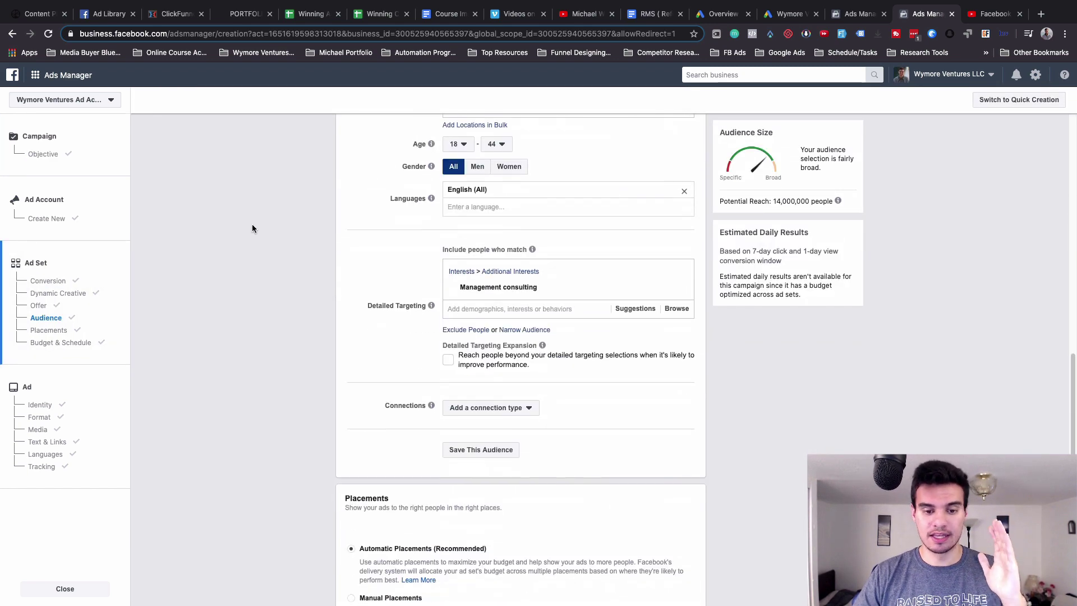
scroll(253, 226, "down", 5)
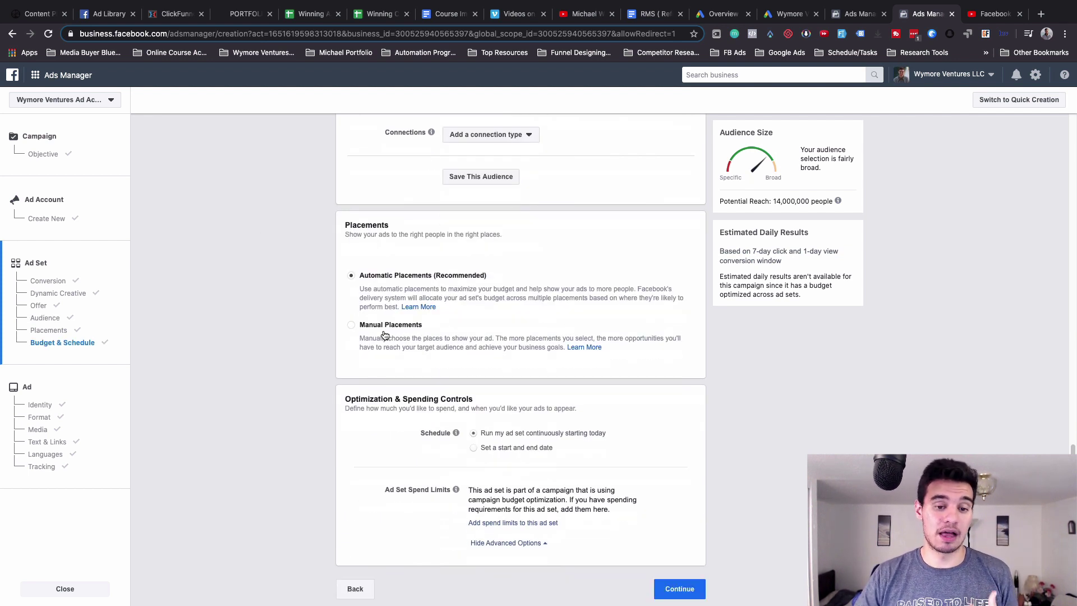
Continue to the ad setup, check the finished ad, and confirm the campaign for submission
left_click(679, 589)
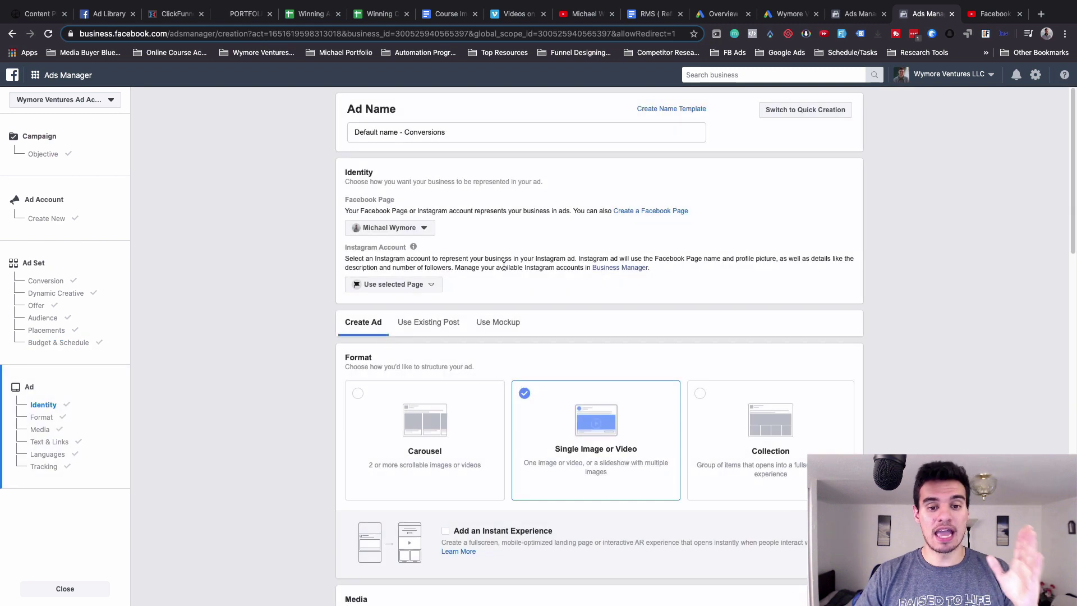
scroll(489, 271, "down", 2)
scroll(473, 280, "down", 15)
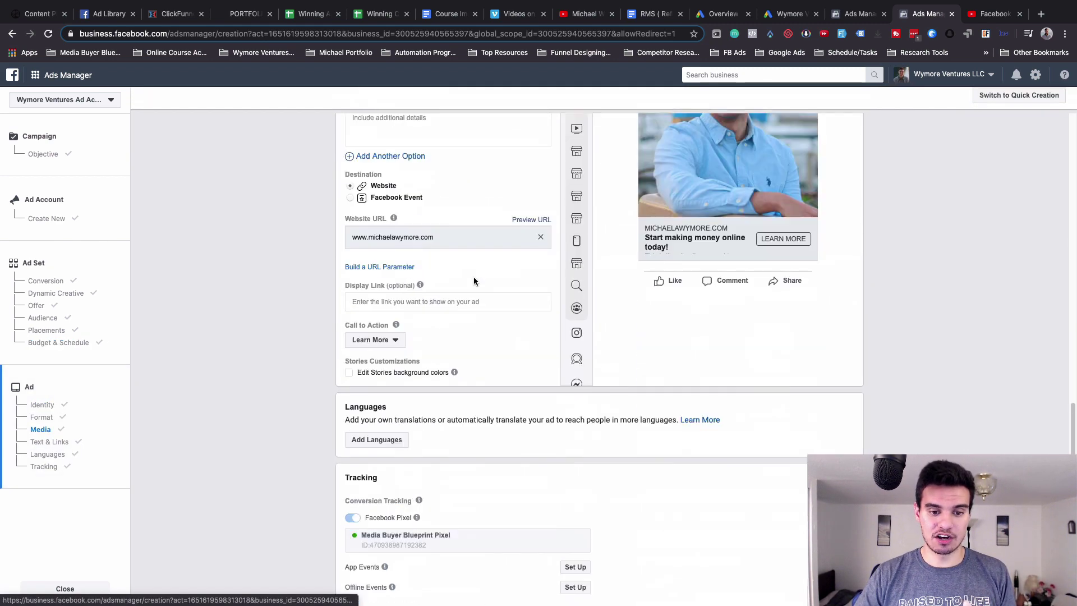
scroll(477, 280, "up", 3)
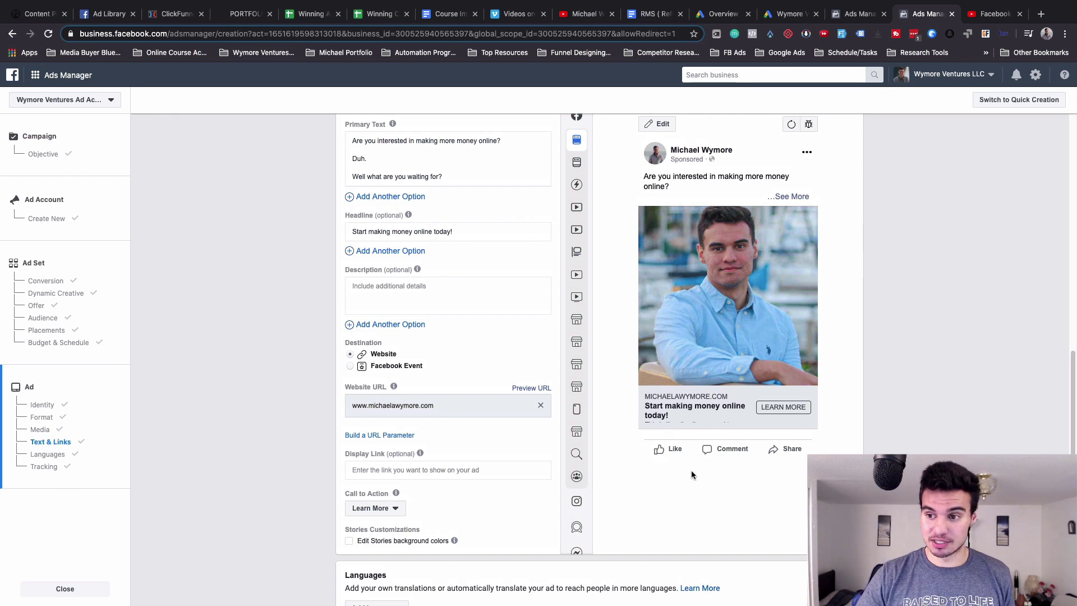
scroll(691, 469, "down", 6)
left_click(831, 521)
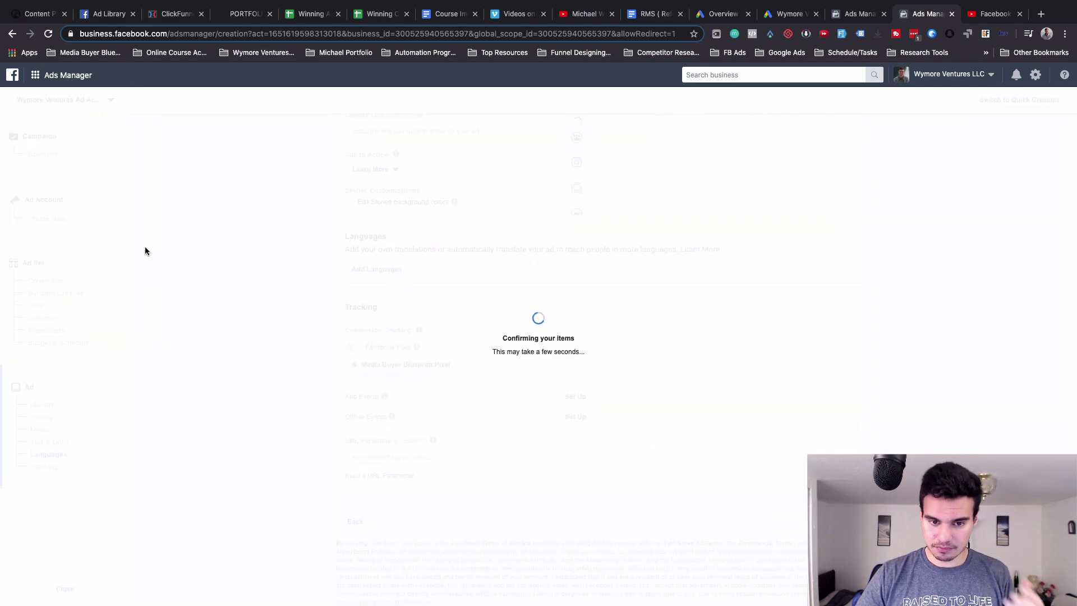